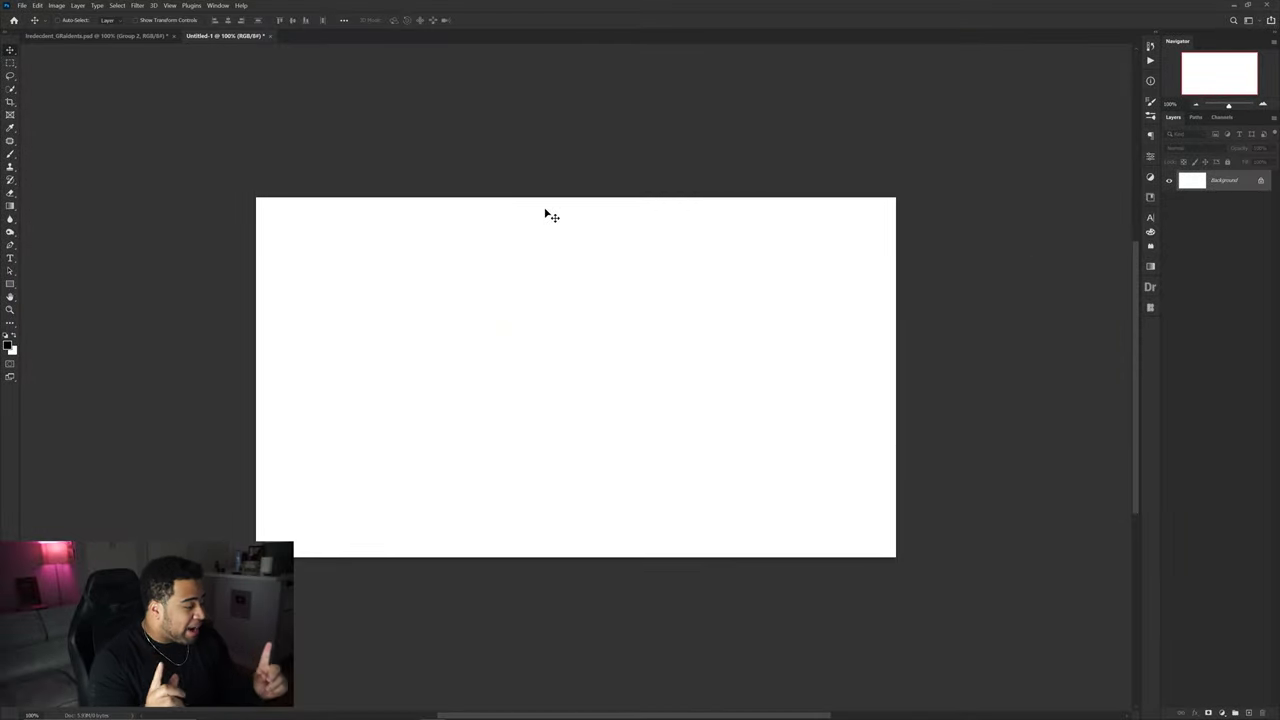
left_click(24, 6)
left_click(40, 21)
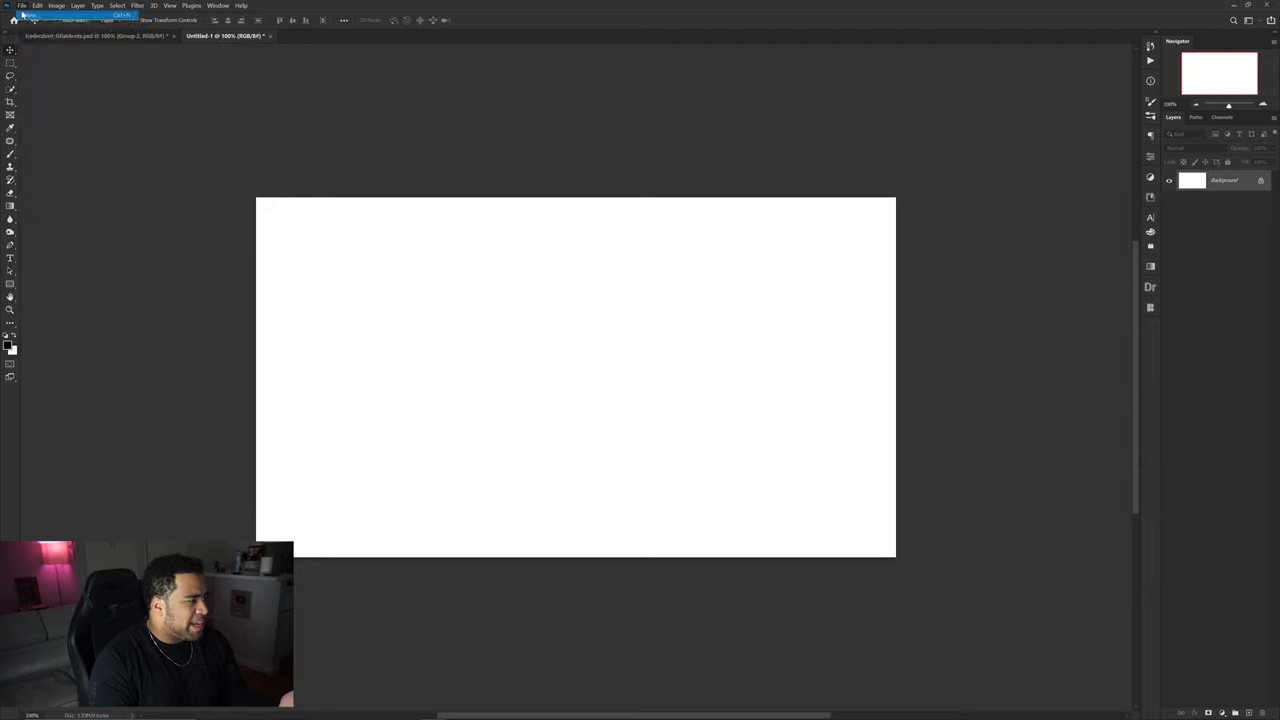
left_click(452, 227)
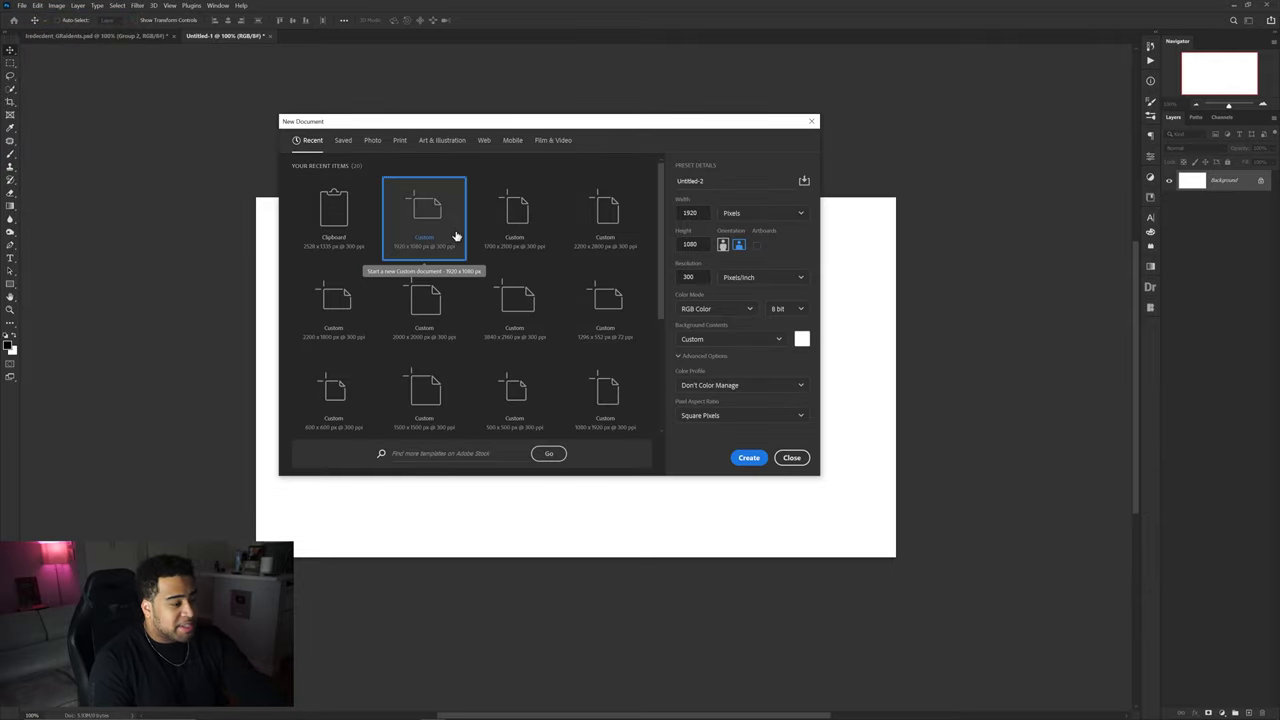
left_click(792, 457)
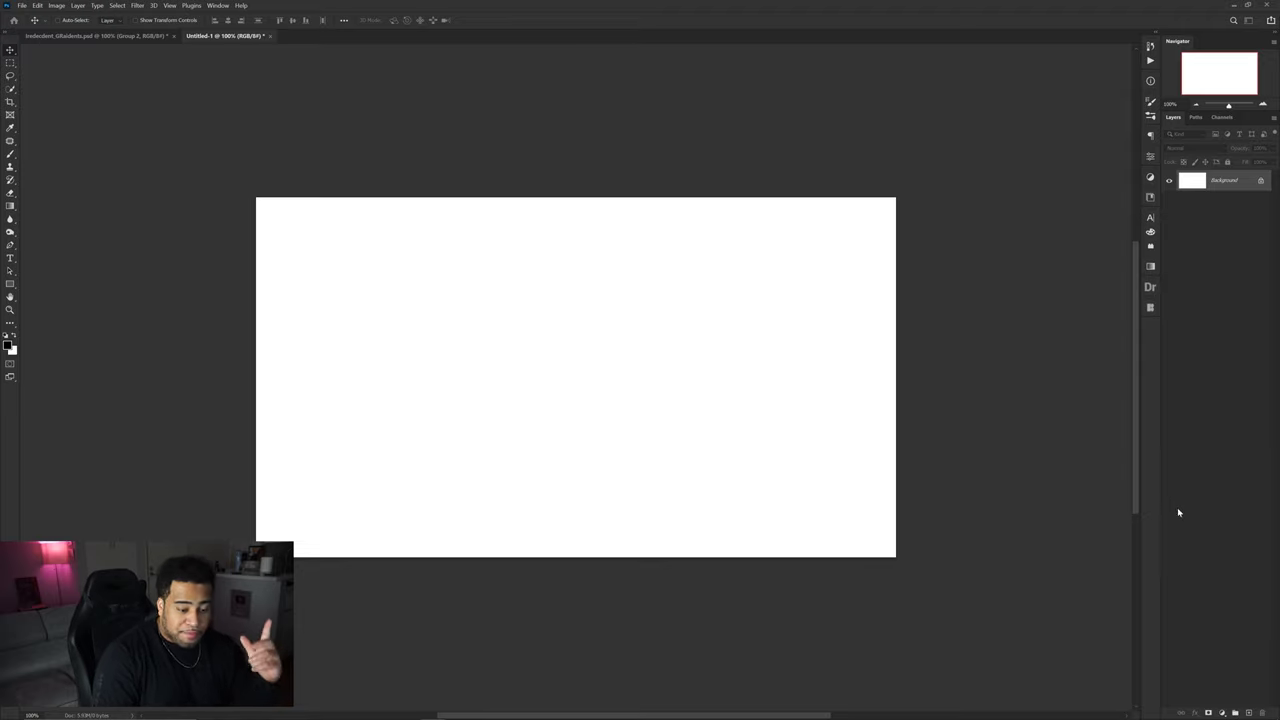
Step: Add a new layer above the background and render Clouds on it in black and white
left_click(1249, 713)
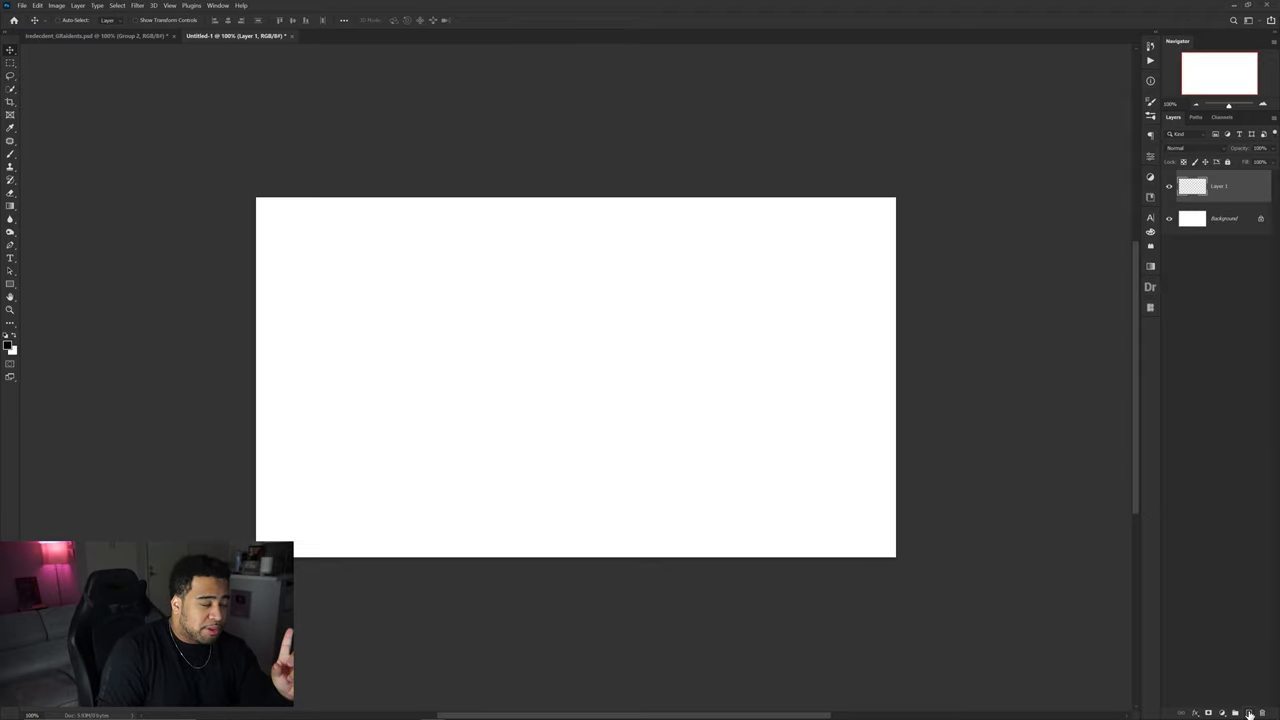
left_click(146, 5)
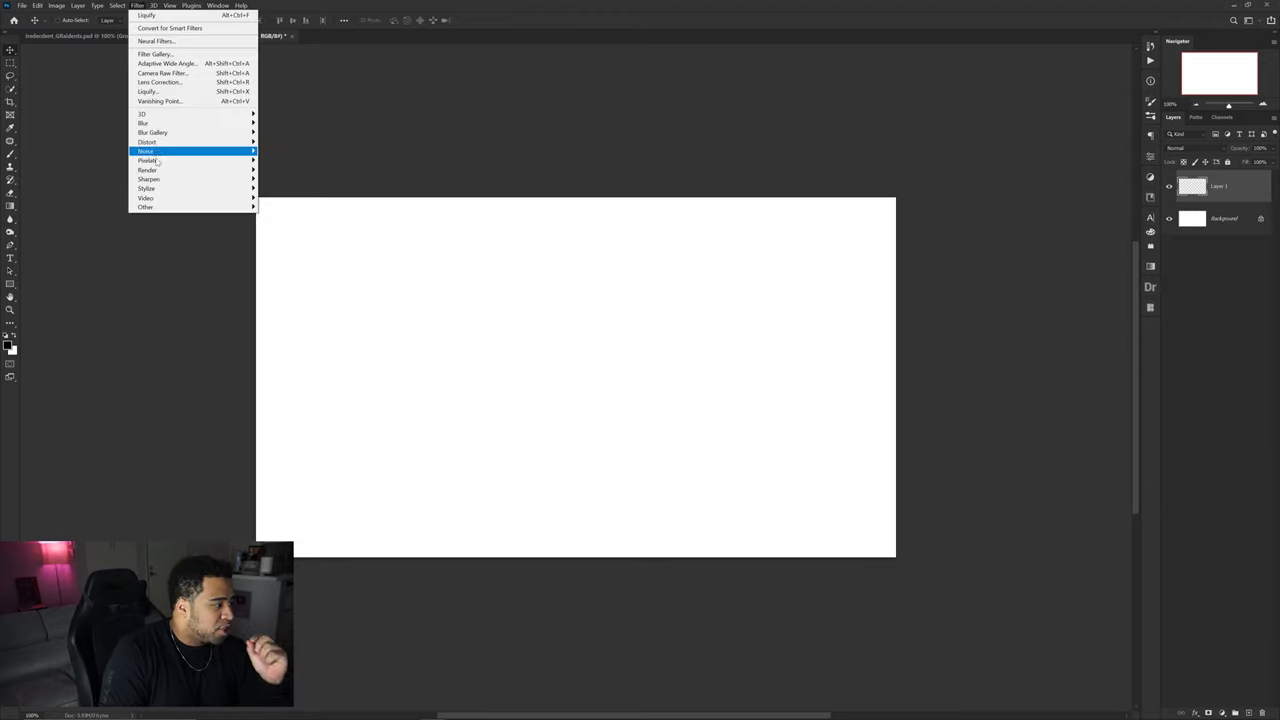
mouse_move(157, 172)
left_click(276, 202)
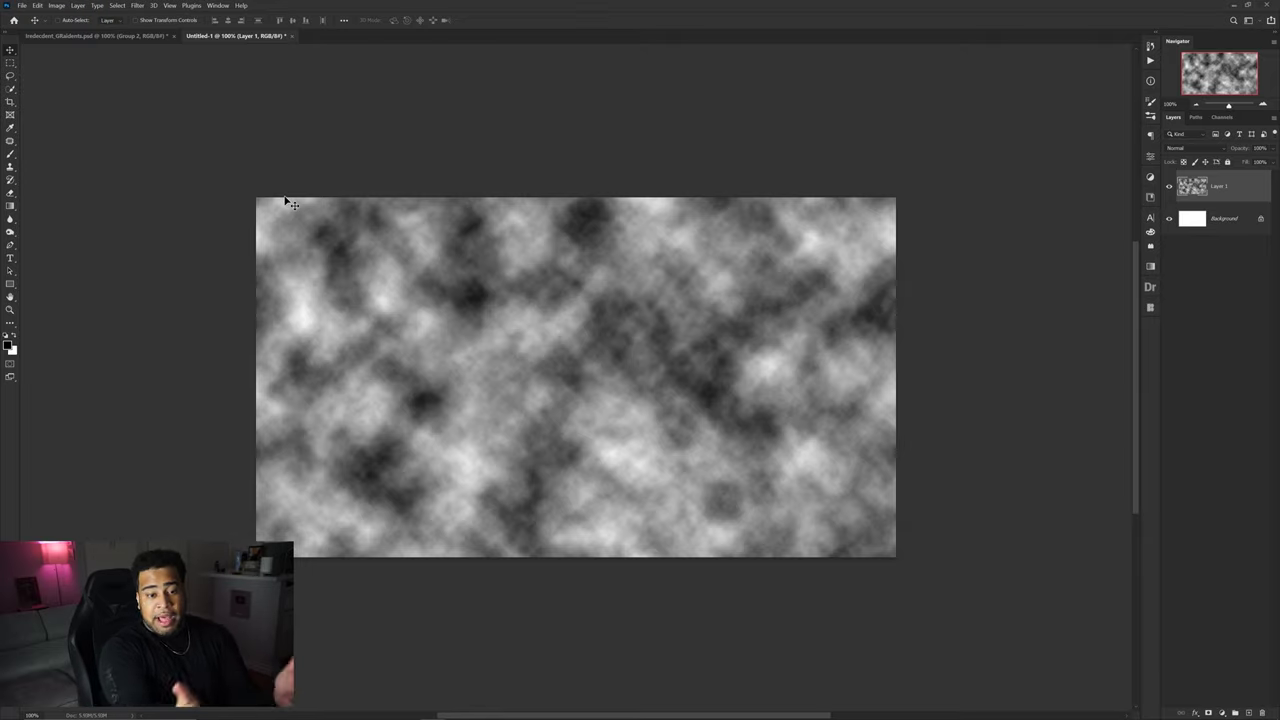
Step: Open the Liquify filter on the clouds layer and set the brush size to 700
left_click(142, 8)
left_click(162, 86)
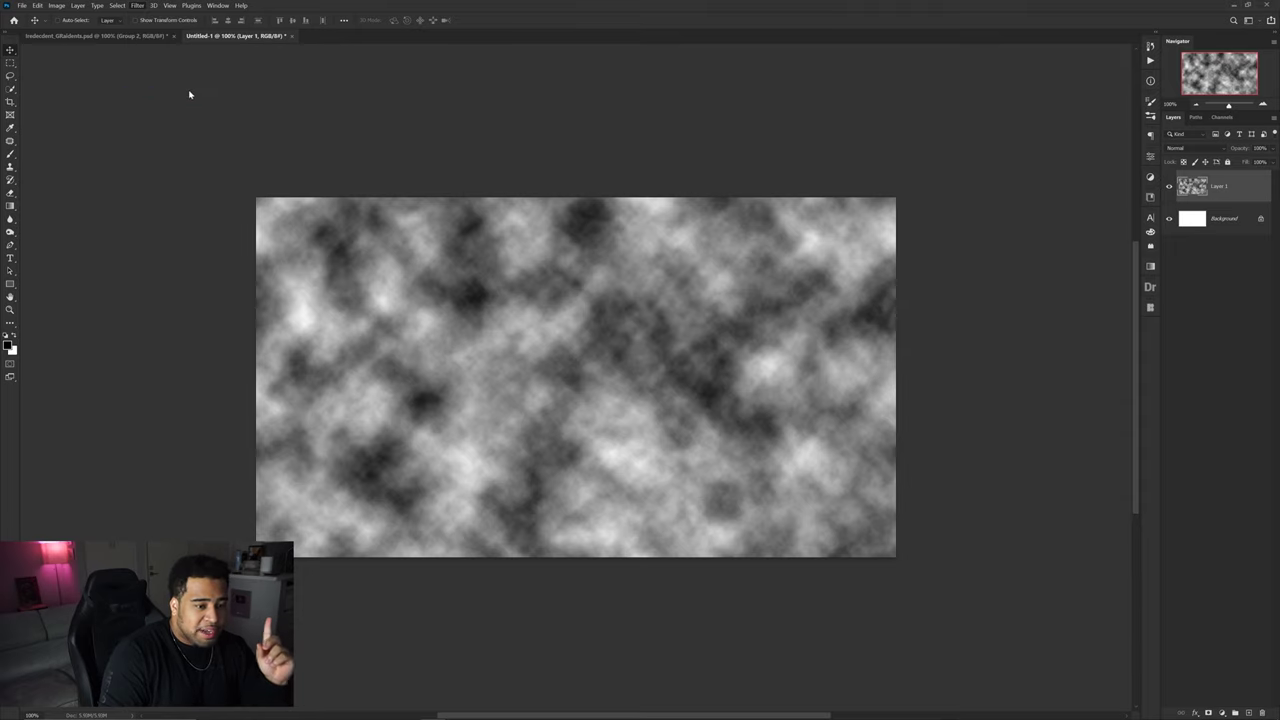
left_click(1109, 61)
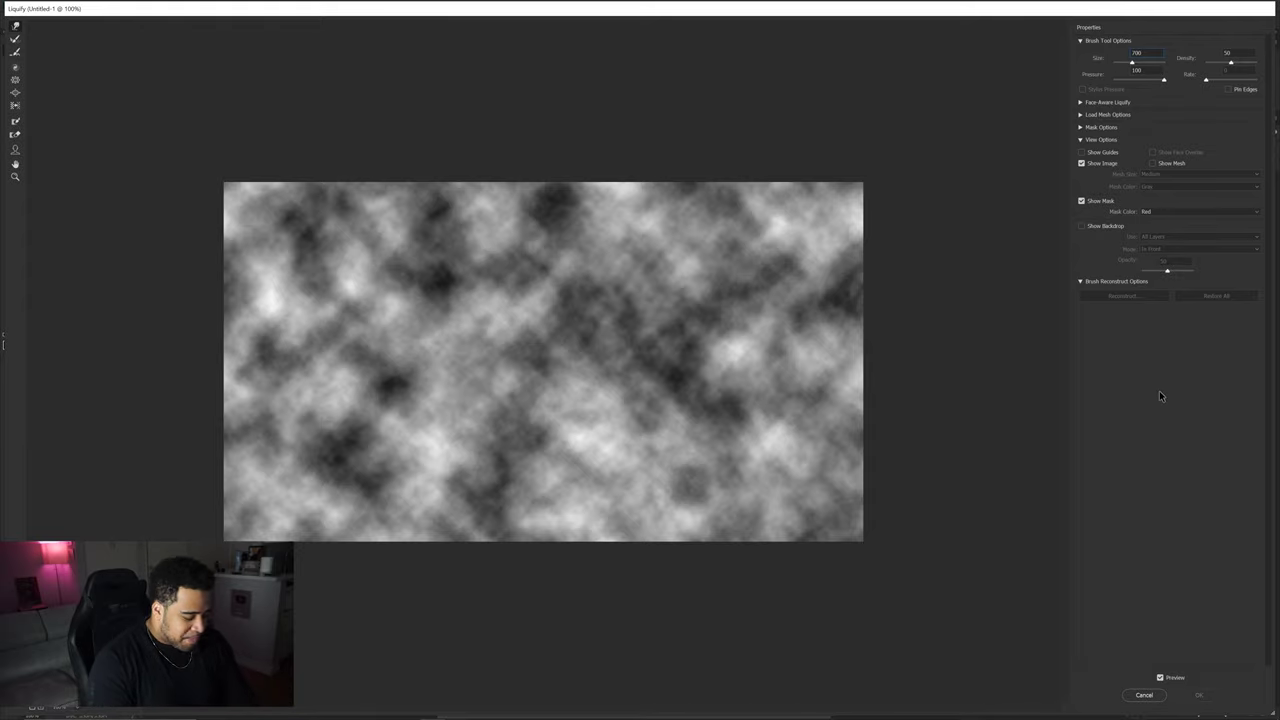
key("Print")
left_click_drag(146, 142, 968, 600)
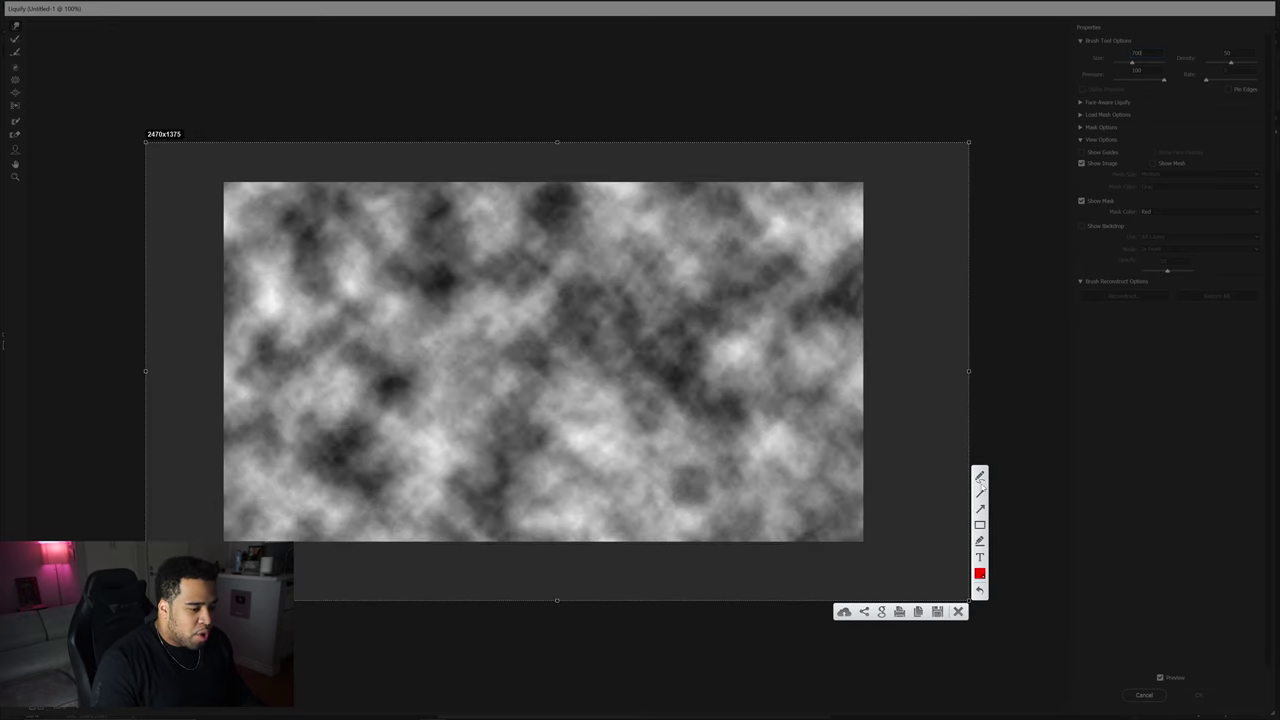
left_click_drag(487, 150, 240, 320)
mouse_move(220, 280)
left_mouse_down()
mouse_move(222, 353)
mouse_move(287, 330)
left_mouse_up()
mouse_move(211, 382)
left_mouse_down()
mouse_move(193, 502)
mouse_move(207, 508)
mouse_move(784, 230)
mouse_move(786, 198)
mouse_move(823, 228)
left_mouse_up()
mouse_move(933, 235)
left_mouse_down()
mouse_move(666, 423)
mouse_move(465, 527)
mouse_move(478, 552)
left_mouse_up()
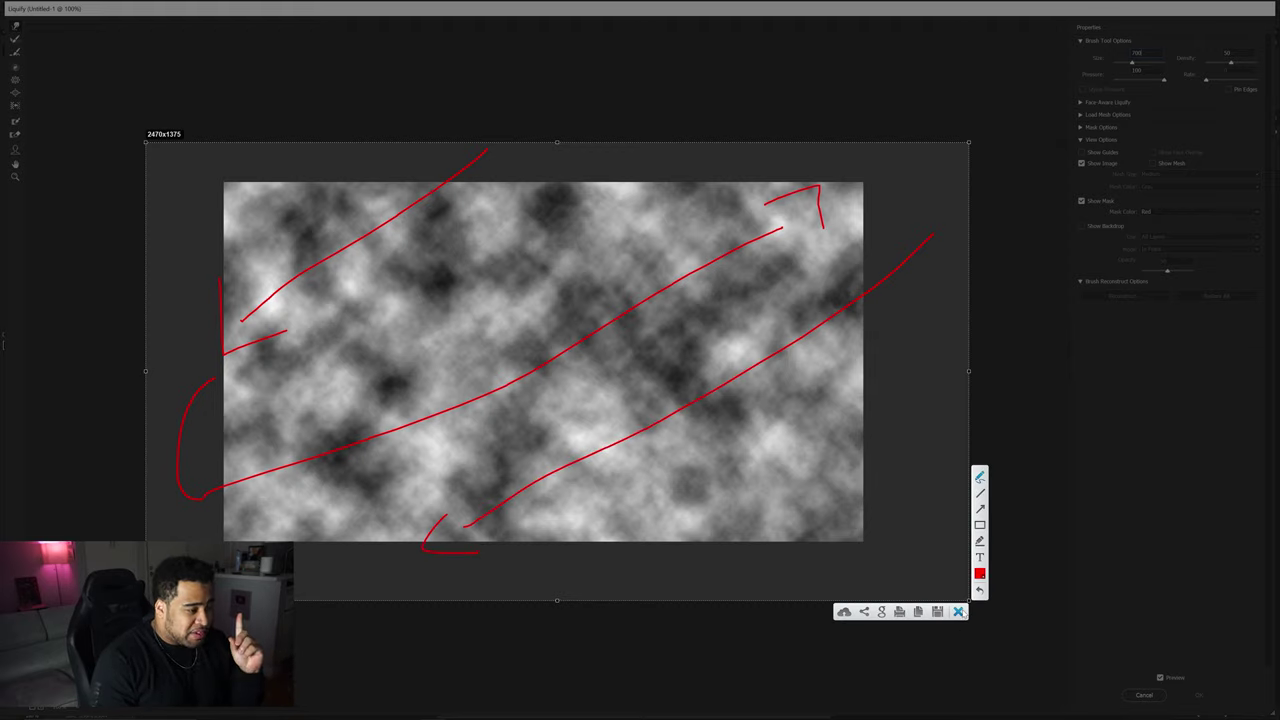
left_click(958, 611)
Step: Warp the clouds into flowing diagonal streaks with back-and-forth strokes, push pixels over the transparent gaps at the edges, and apply Liquify
mouse_move(385, 178)
left_mouse_down()
mouse_move(226, 357)
mouse_move(951, 134)
mouse_move(429, 640)
left_mouse_up()
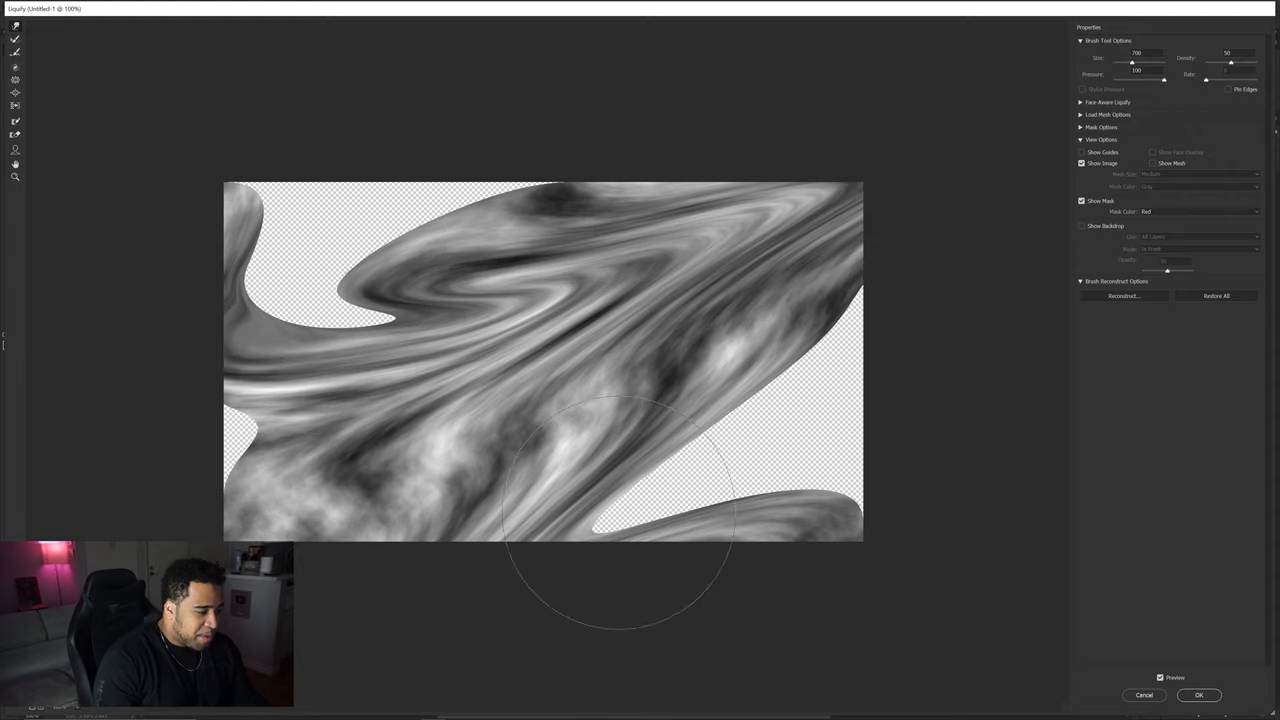
left_click_drag(606, 545, 873, 375)
left_click_drag(712, 495, 980, 337)
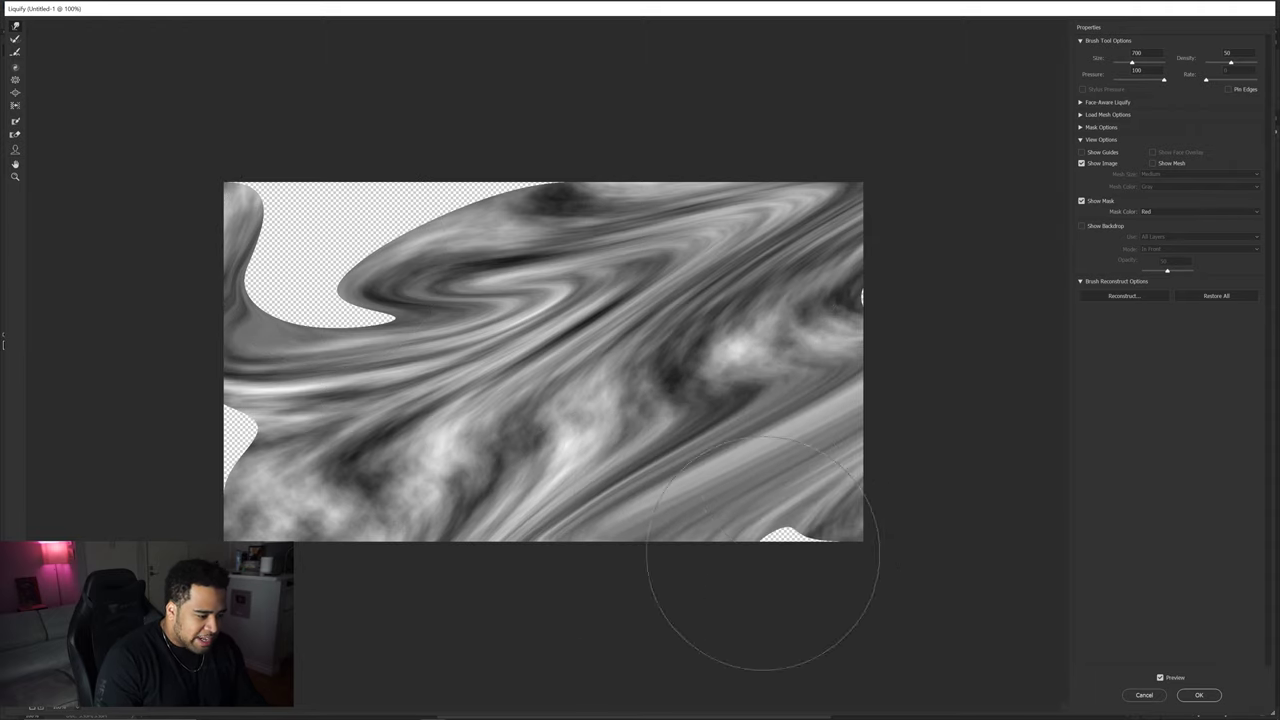
left_click_drag(764, 554, 785, 585)
left_click_drag(857, 311, 895, 300)
left_click_drag(240, 469, 160, 449)
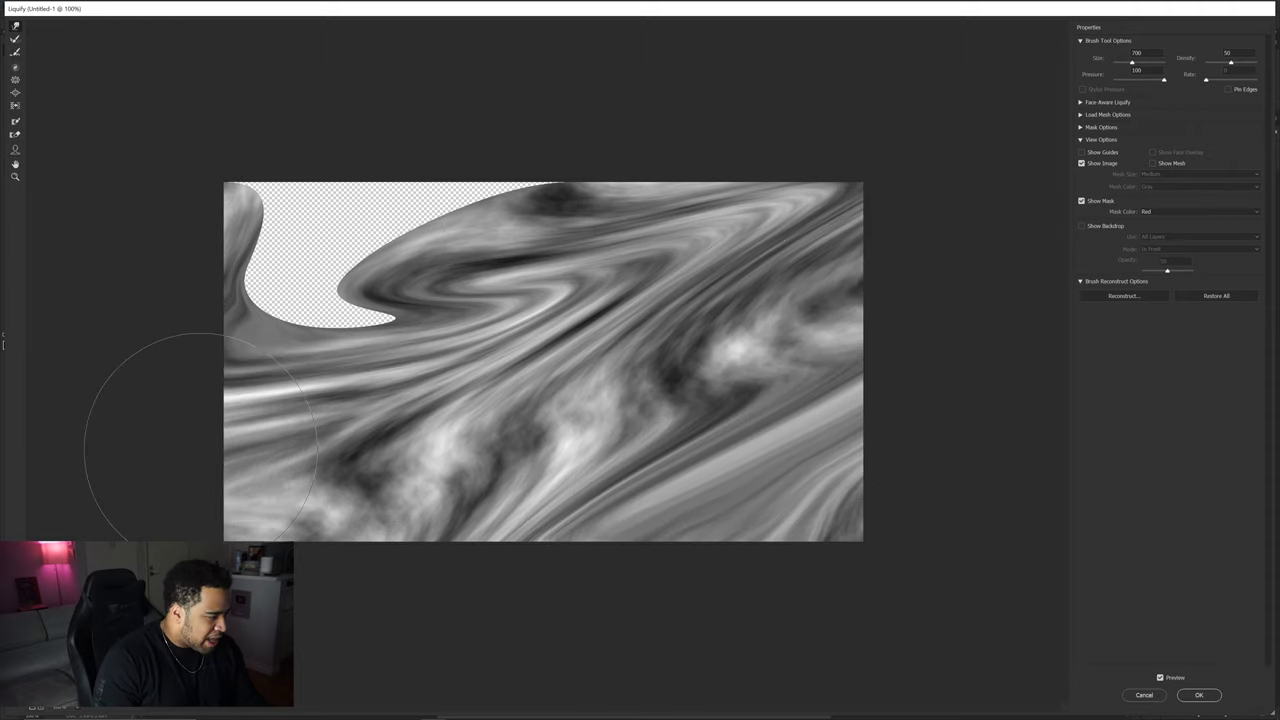
mouse_move(398, 256)
left_mouse_down()
mouse_move(230, 162)
mouse_move(171, 214)
mouse_move(443, 200)
mouse_move(500, 171)
mouse_move(440, 195)
left_mouse_up()
mouse_move(286, 243)
left_mouse_down()
mouse_move(194, 230)
mouse_move(288, 202)
left_mouse_up()
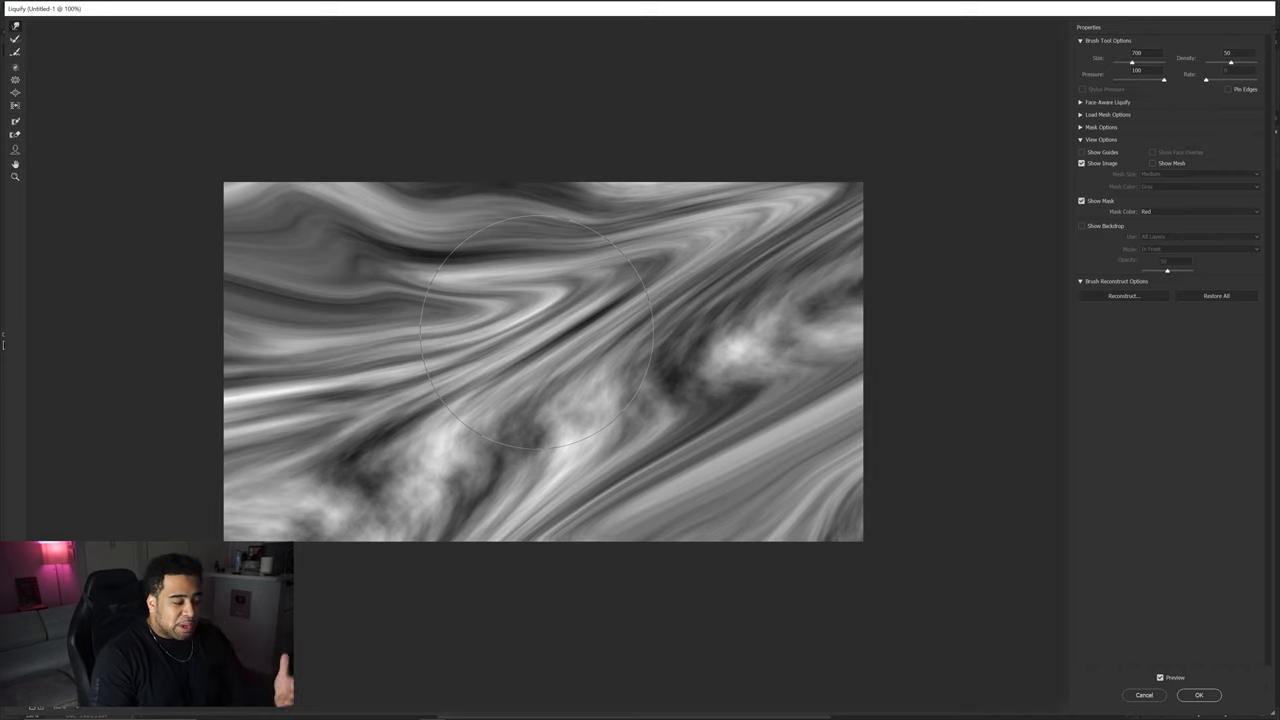
key("Return")
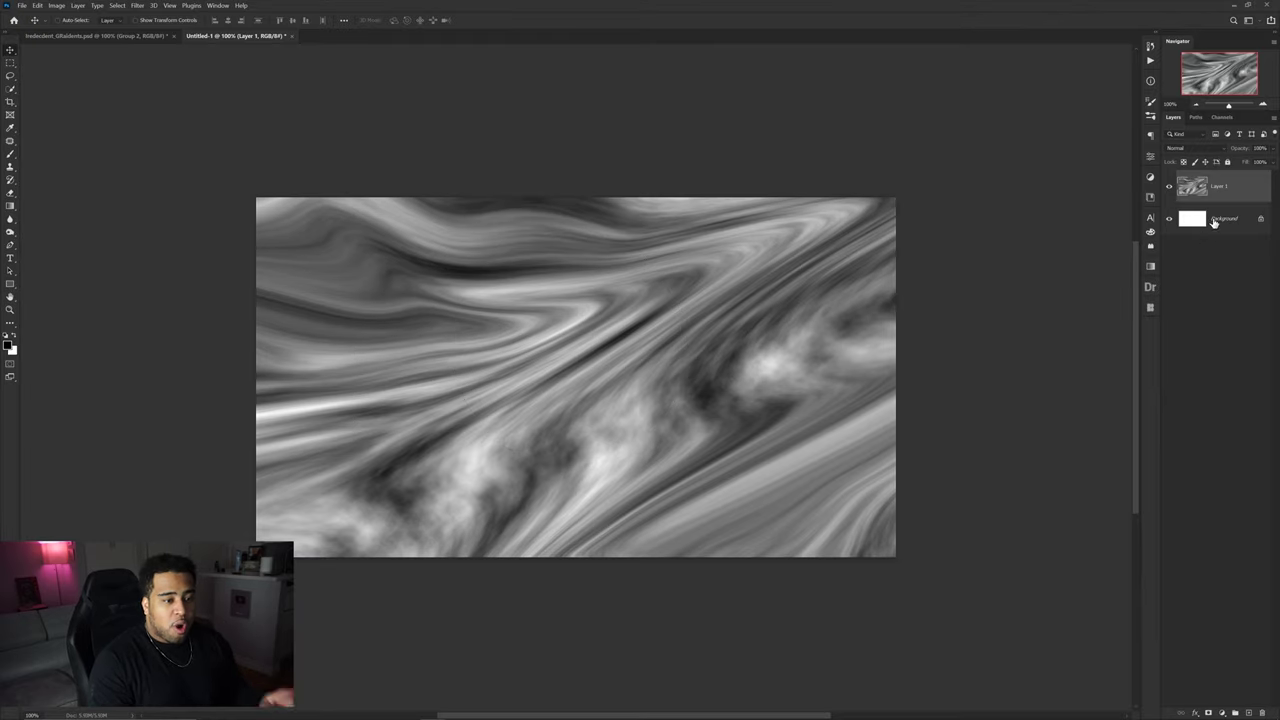
Step: Convert Layer 1 to a smart object and apply a Gaussian Blur with a 20-pixel radius
right_click(1237, 188)
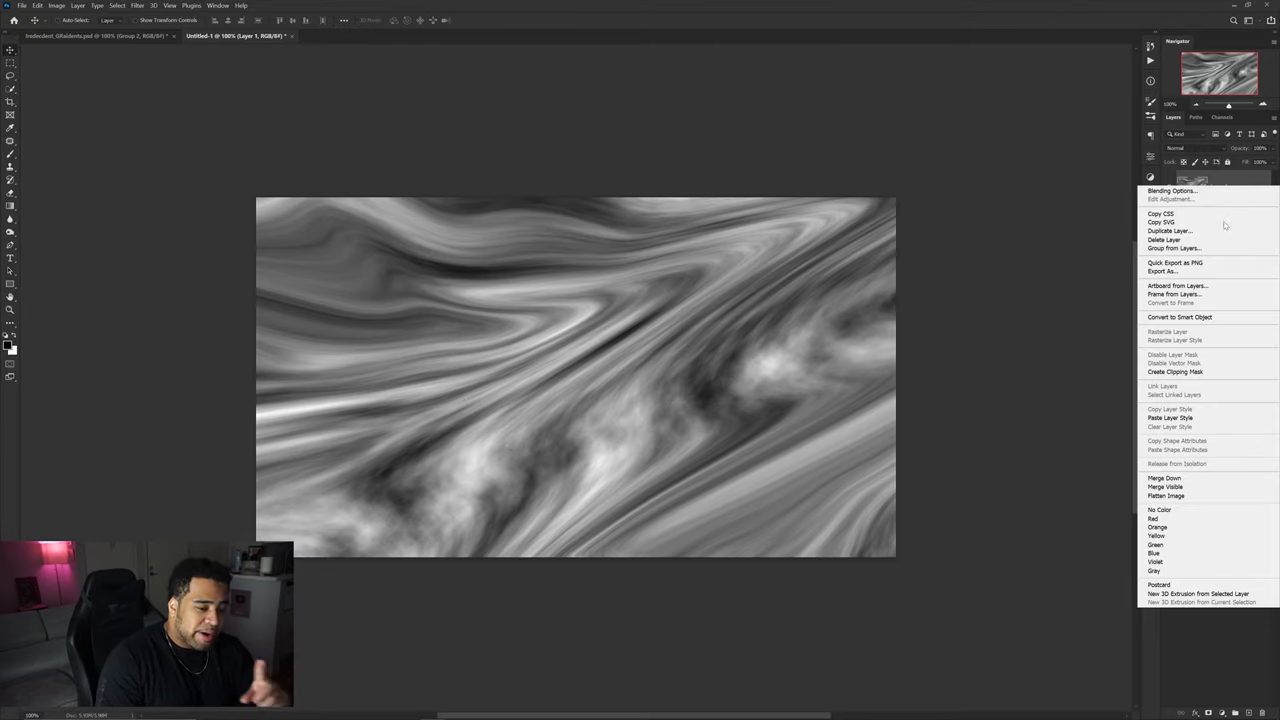
left_click(1201, 317)
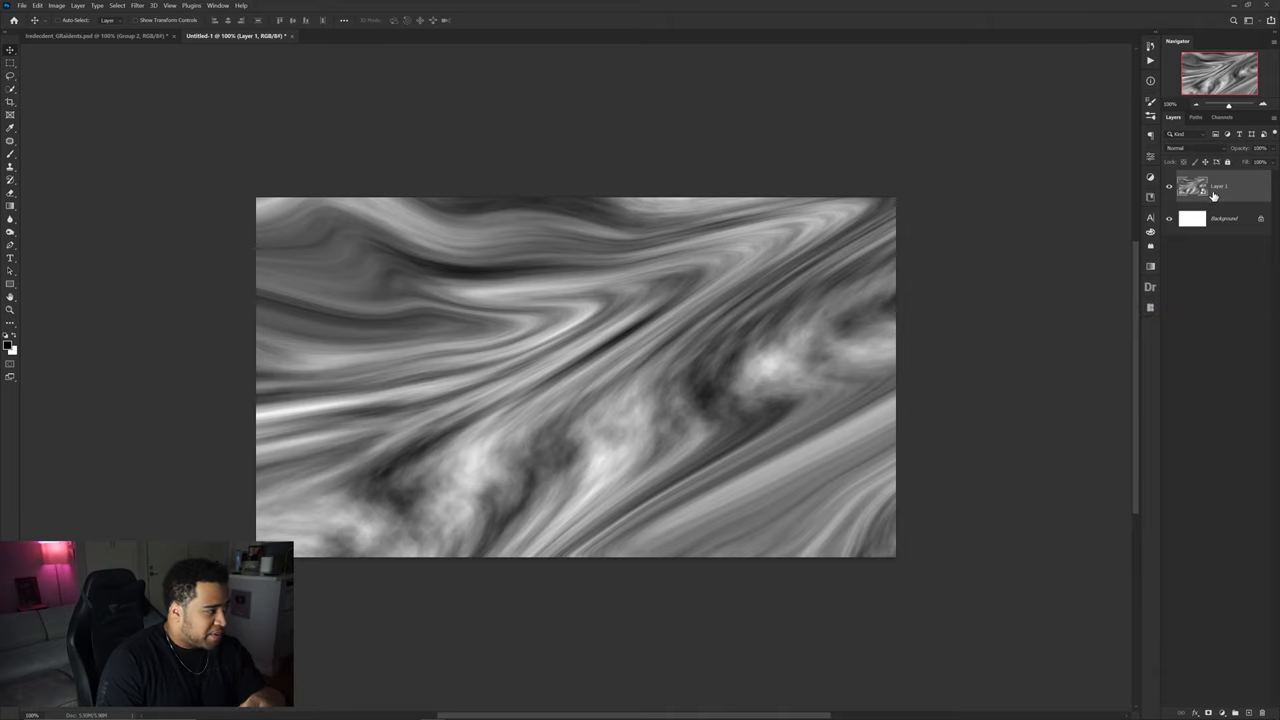
left_click(141, 5)
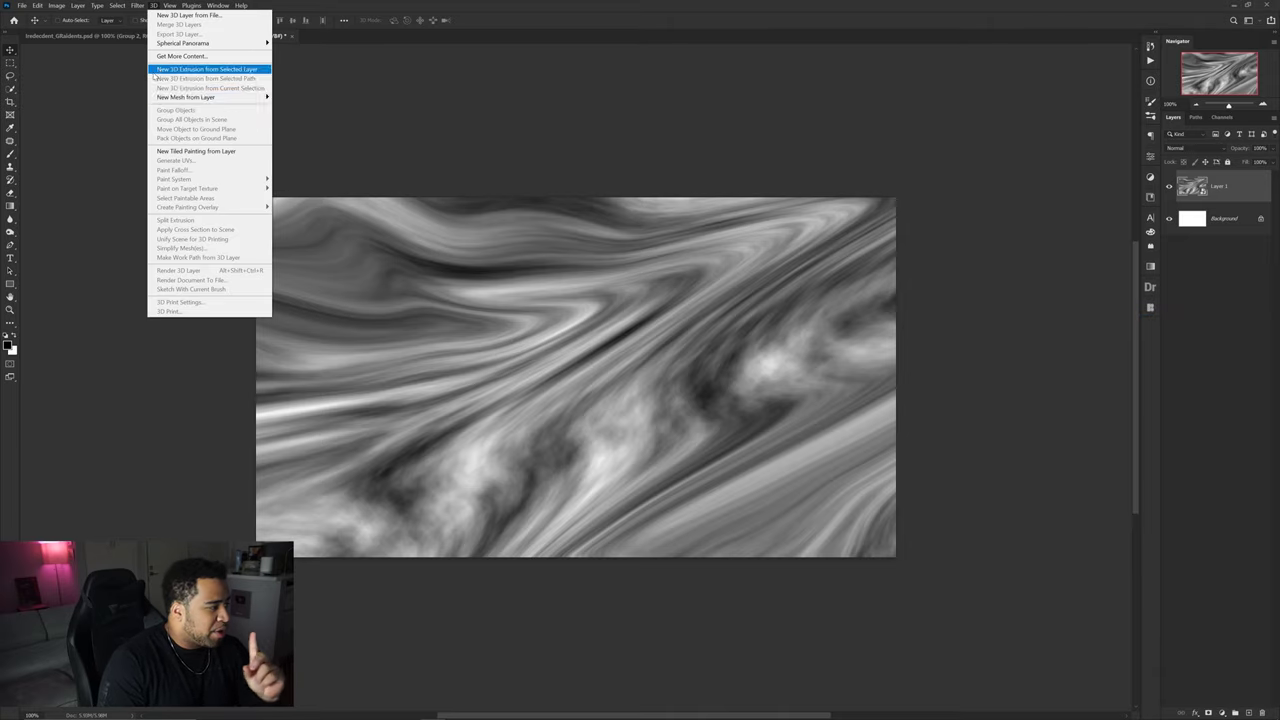
mouse_move(147, 130)
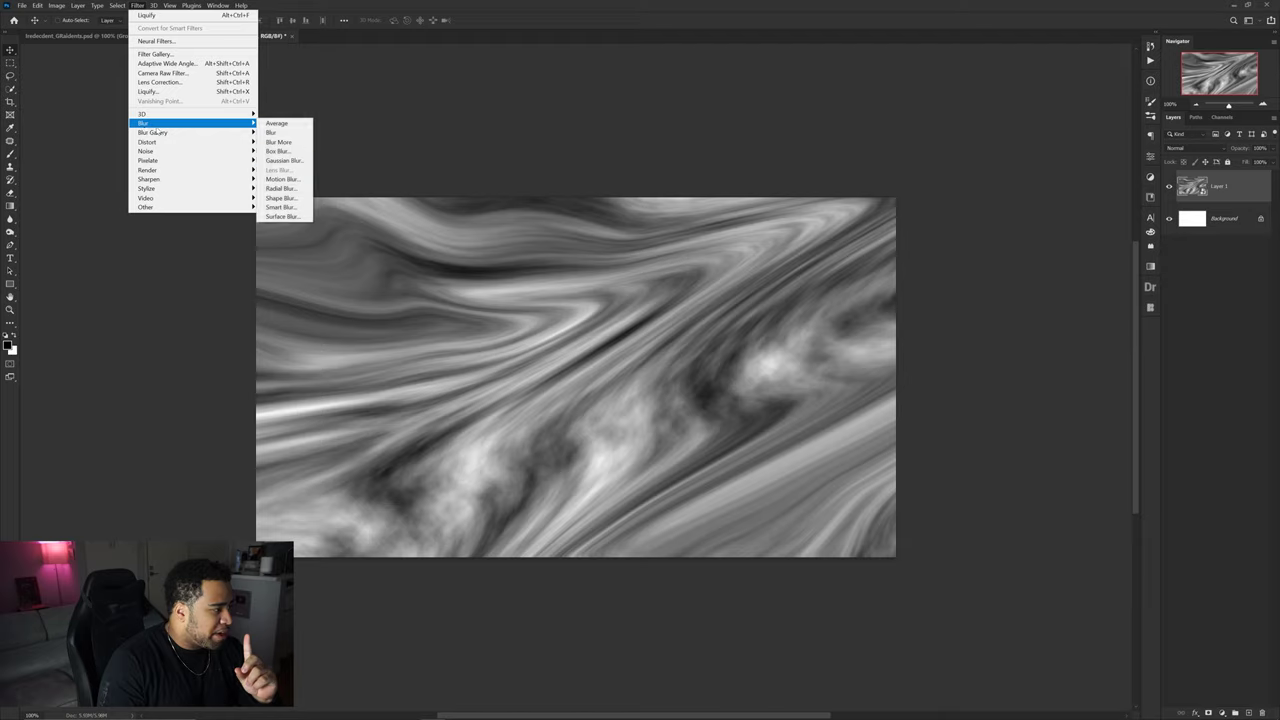
left_click(282, 162)
type("20")
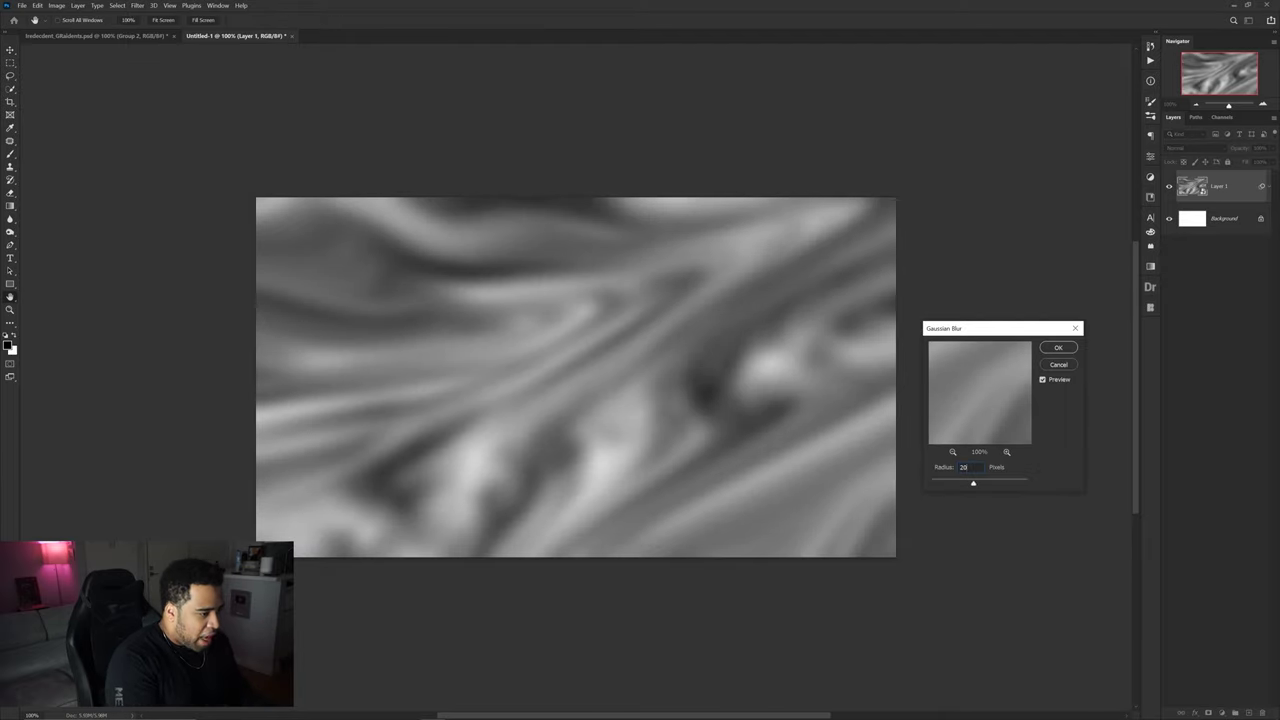
left_click(1056, 347)
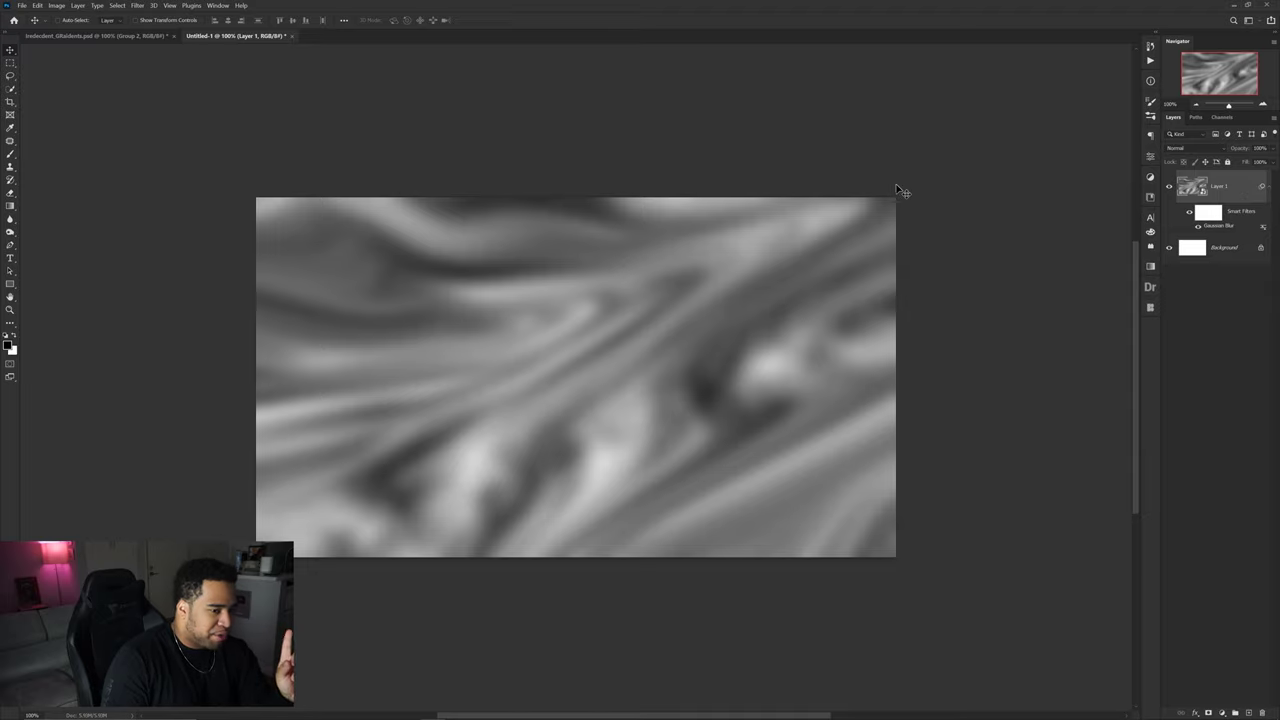
Step: Liquify the blurred layer with a brush size of 1400, swirling the streaks into large curved folds
left_click(142, 6)
left_click(158, 92)
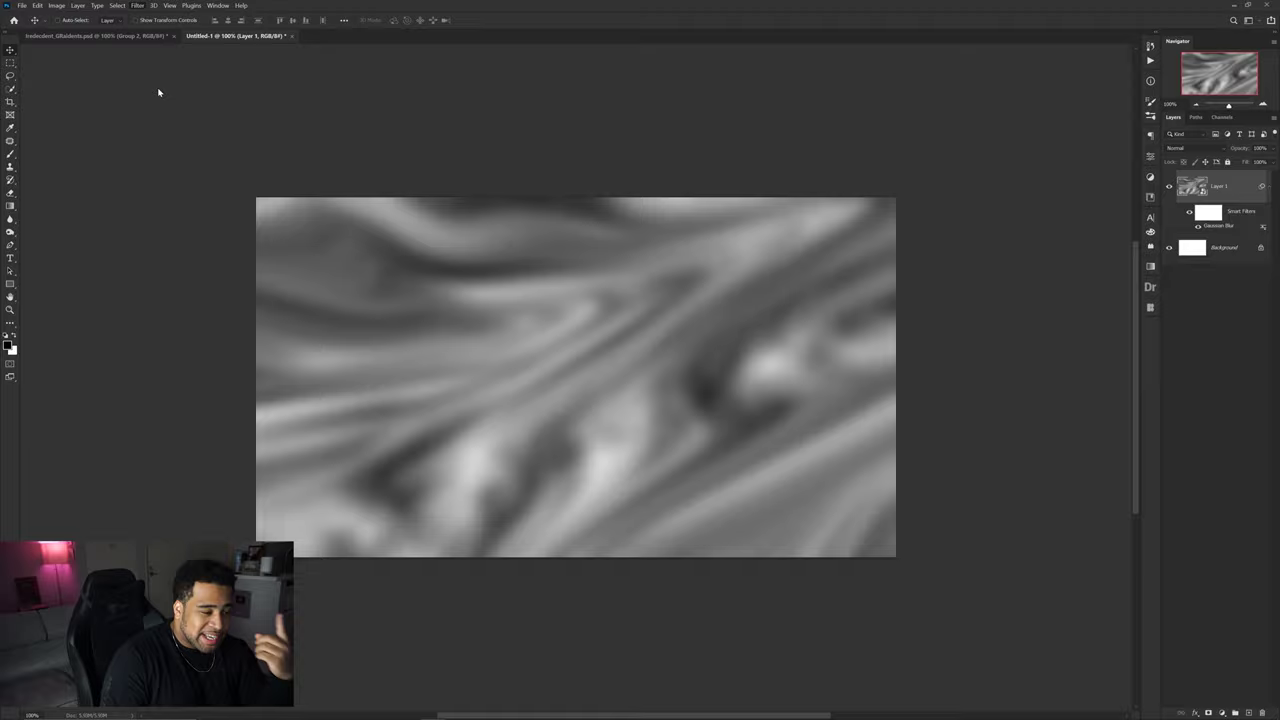
type("1400")
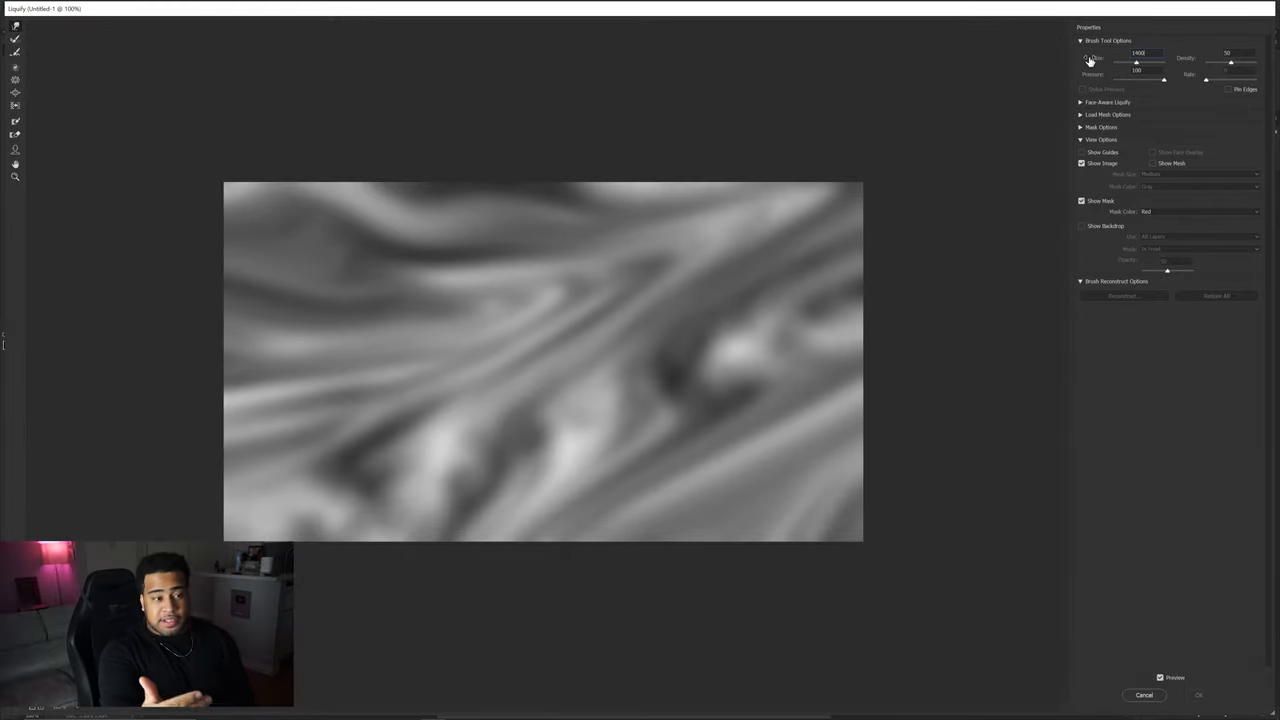
mouse_move(662, 268)
left_mouse_down()
mouse_move(634, 271)
mouse_move(429, 600)
mouse_move(1021, 318)
left_mouse_up()
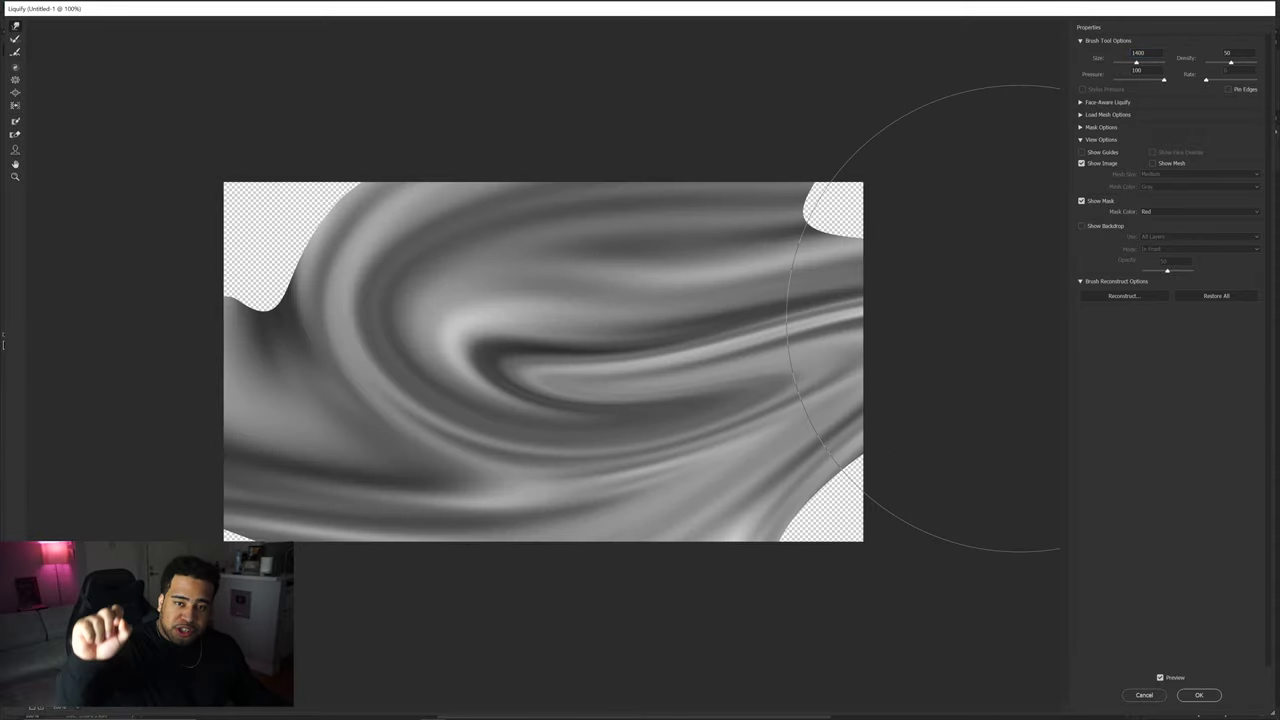
key("Print")
left_click_drag(204, 172, 972, 609)
mouse_move(615, 345)
left_mouse_down()
mouse_move(502, 367)
mouse_move(760, 377)
mouse_move(848, 320)
mouse_move(693, 339)
mouse_move(422, 325)
left_mouse_up()
mouse_move(568, 180)
left_mouse_down()
mouse_move(471, 449)
mouse_move(778, 462)
left_mouse_up()
left_click(961, 622)
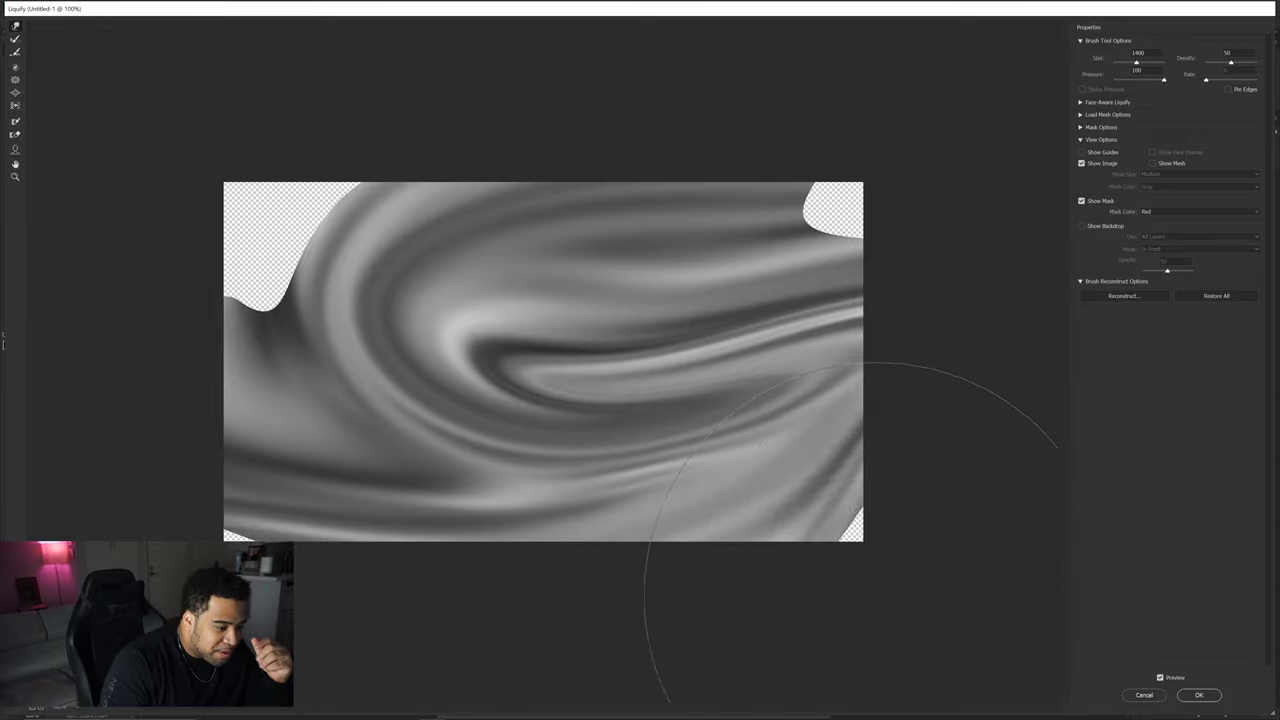
Step: Push the warped pixels outward to cover the transparent corners of the canvas and apply the Liquify filter
mouse_move(920, 150)
left_mouse_down()
mouse_move(785, 215)
mouse_move(870, 154)
mouse_move(362, 293)
mouse_move(258, 215)
mouse_move(163, 243)
mouse_move(243, 486)
left_mouse_up()
left_click_drag(225, 573, 200, 571)
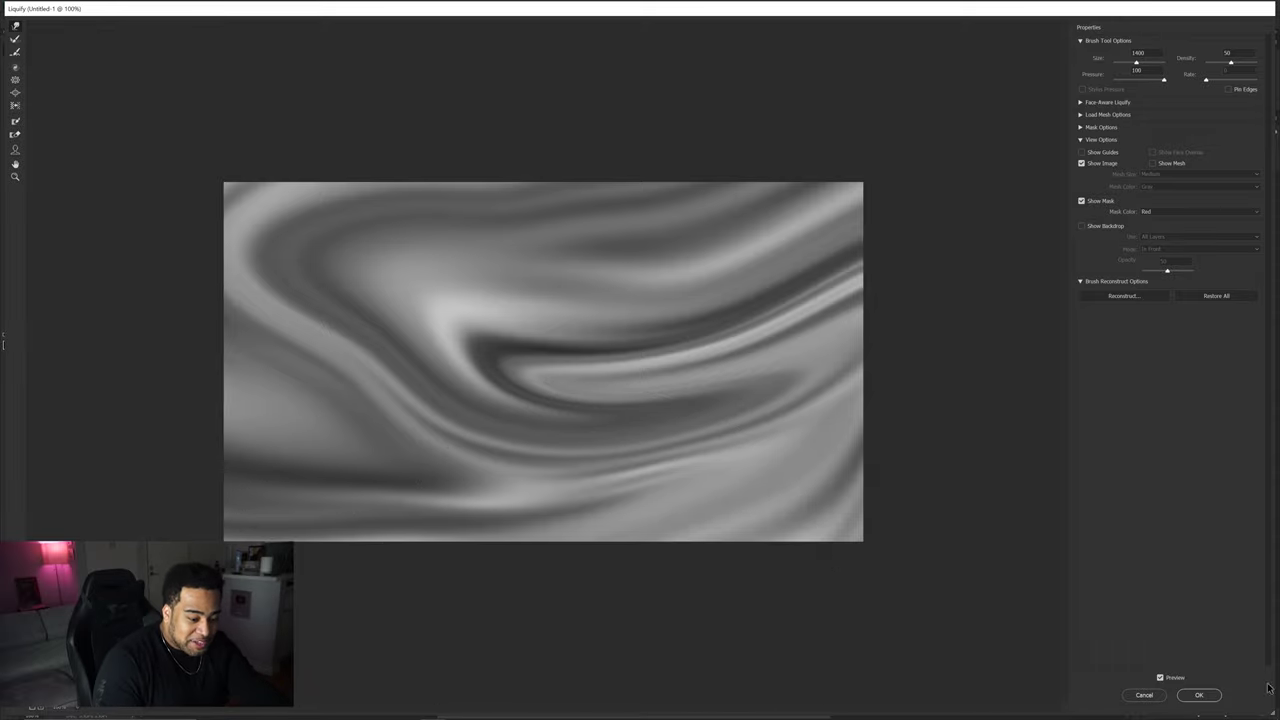
left_click(1193, 696)
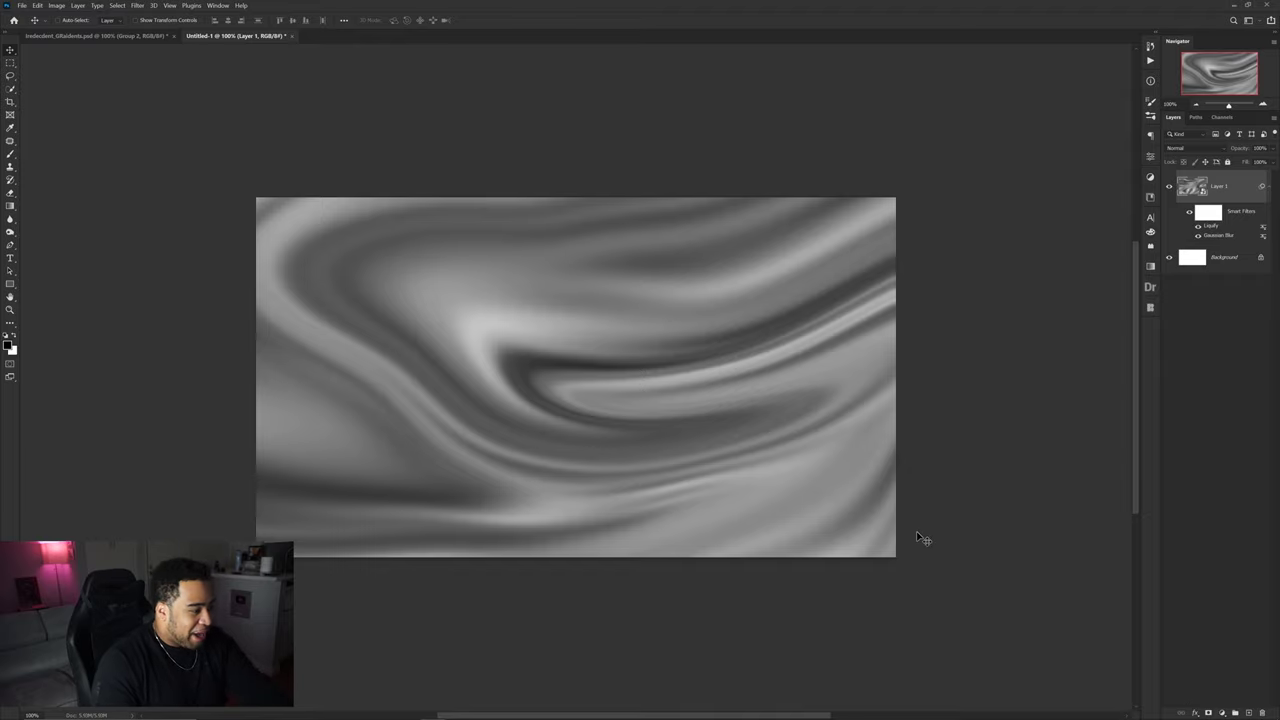
Step: Compare the artwork with and without the Gaussian Blur smart filter and collapse Layer 1's smart filter list
left_click(1198, 236)
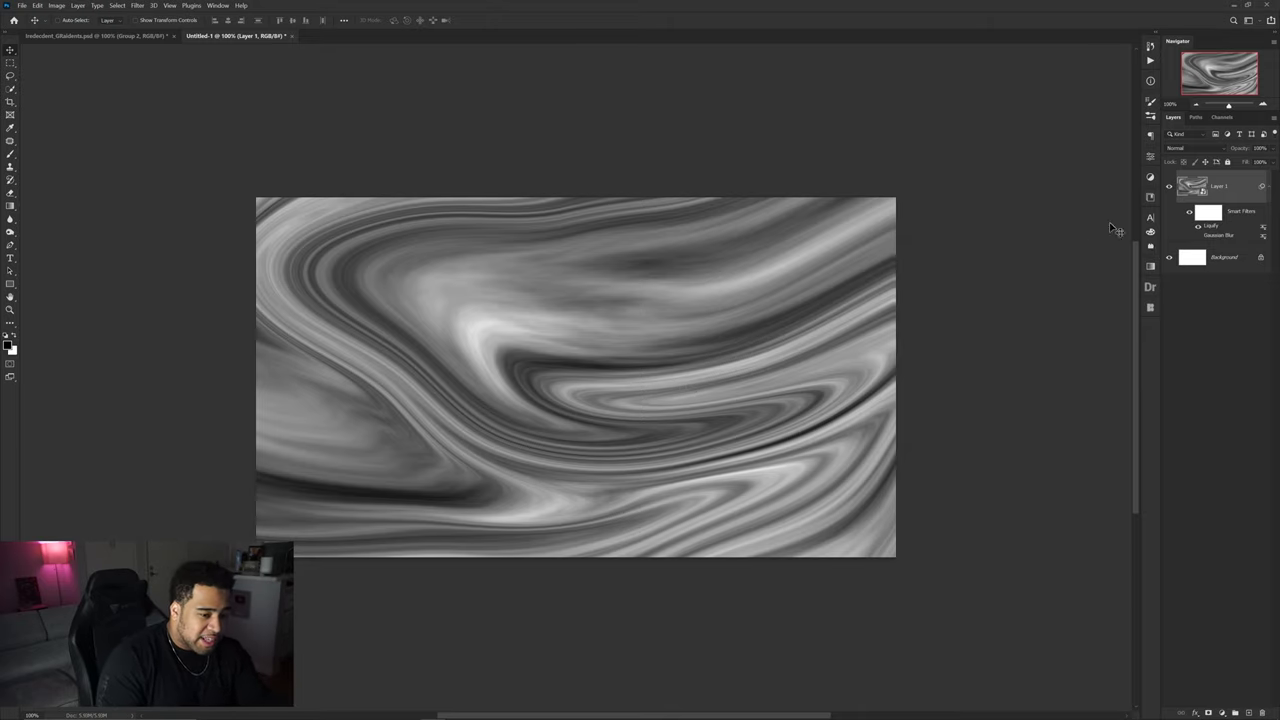
left_click(1198, 236)
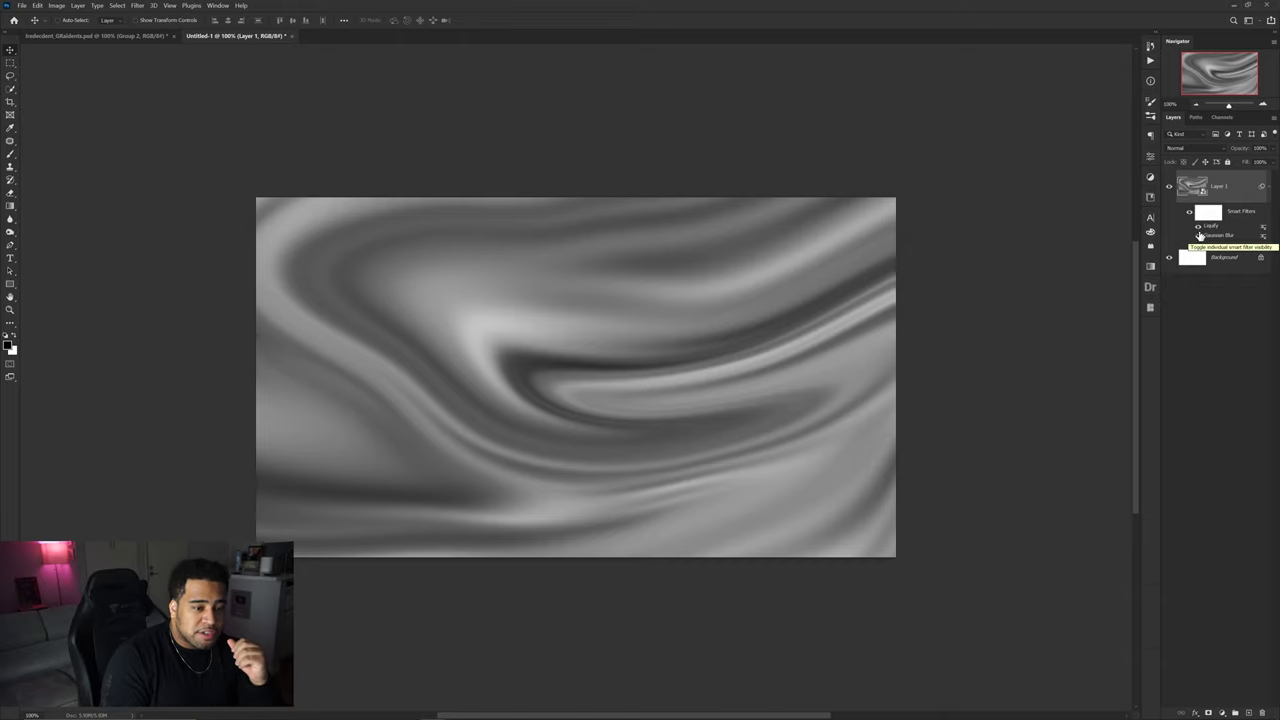
left_click(1263, 187)
Step: Add a Gradient Map adjustment layer above Layer 1 and apply the last multicolour pastel gradient preset
left_click(1222, 714)
left_click(1226, 697)
left_click(1111, 190)
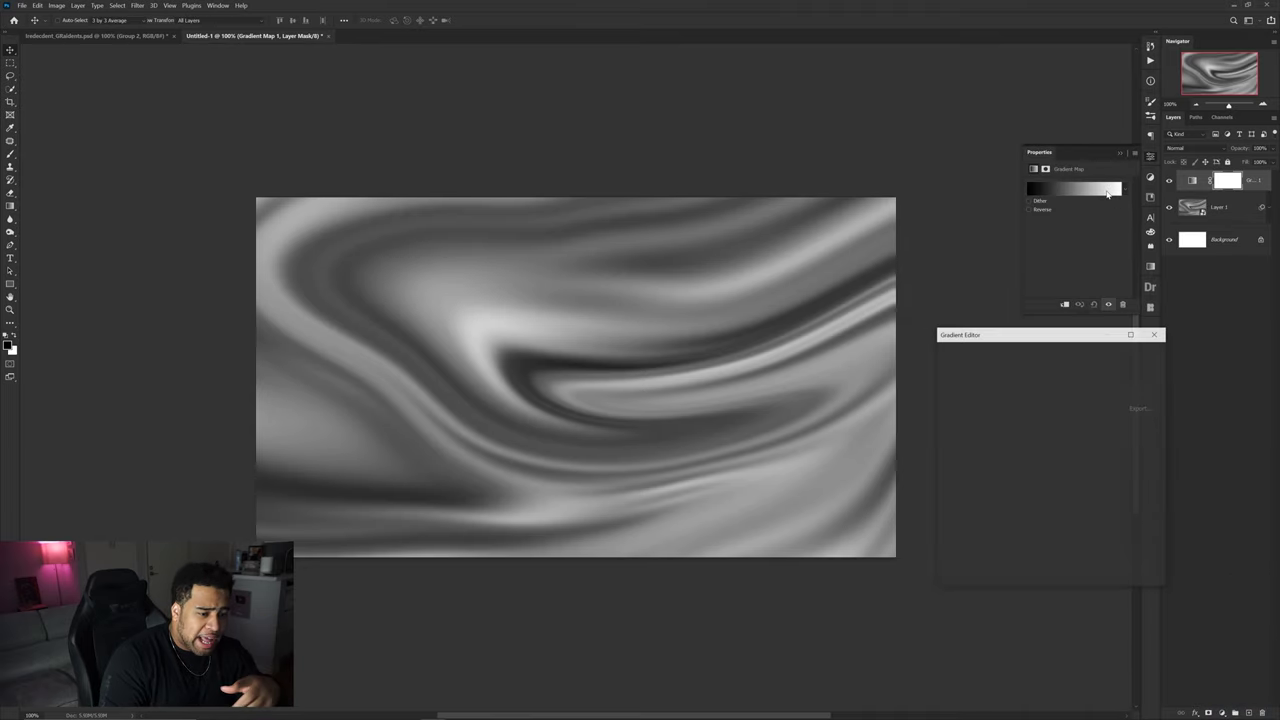
scroll(1087, 428, "down", 5)
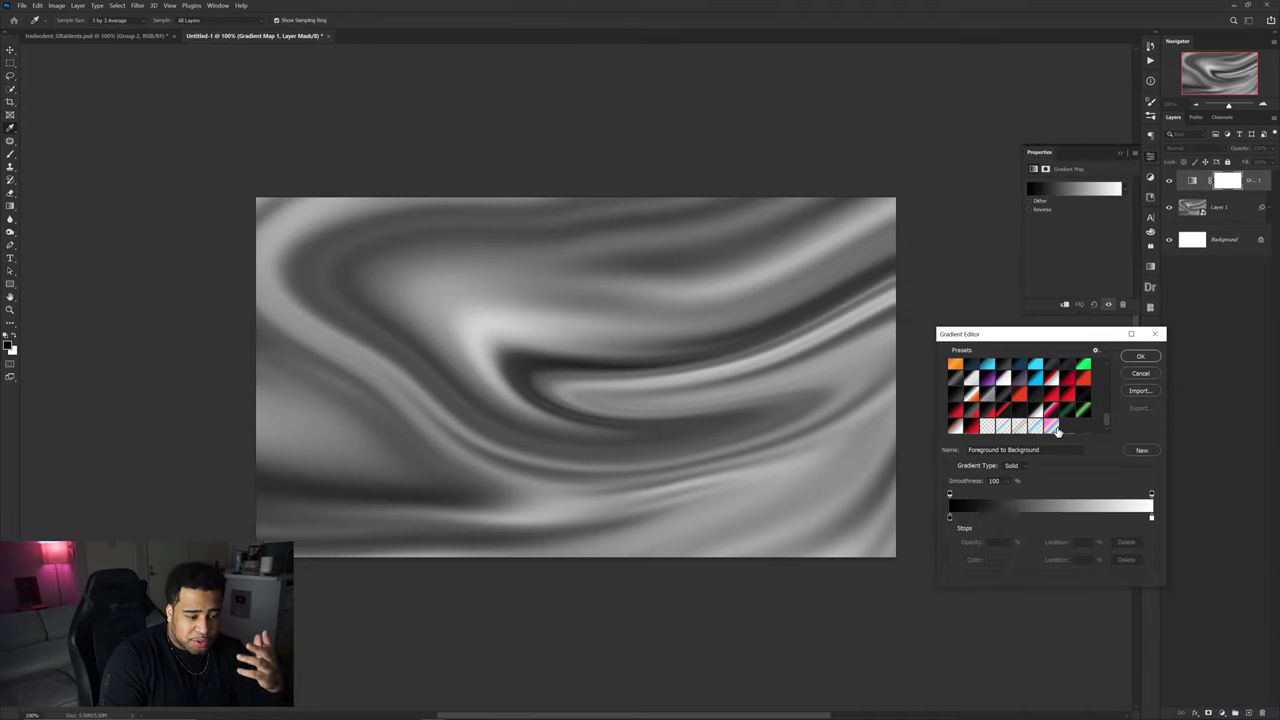
left_click(1053, 427)
left_click(1139, 391)
key("Escape")
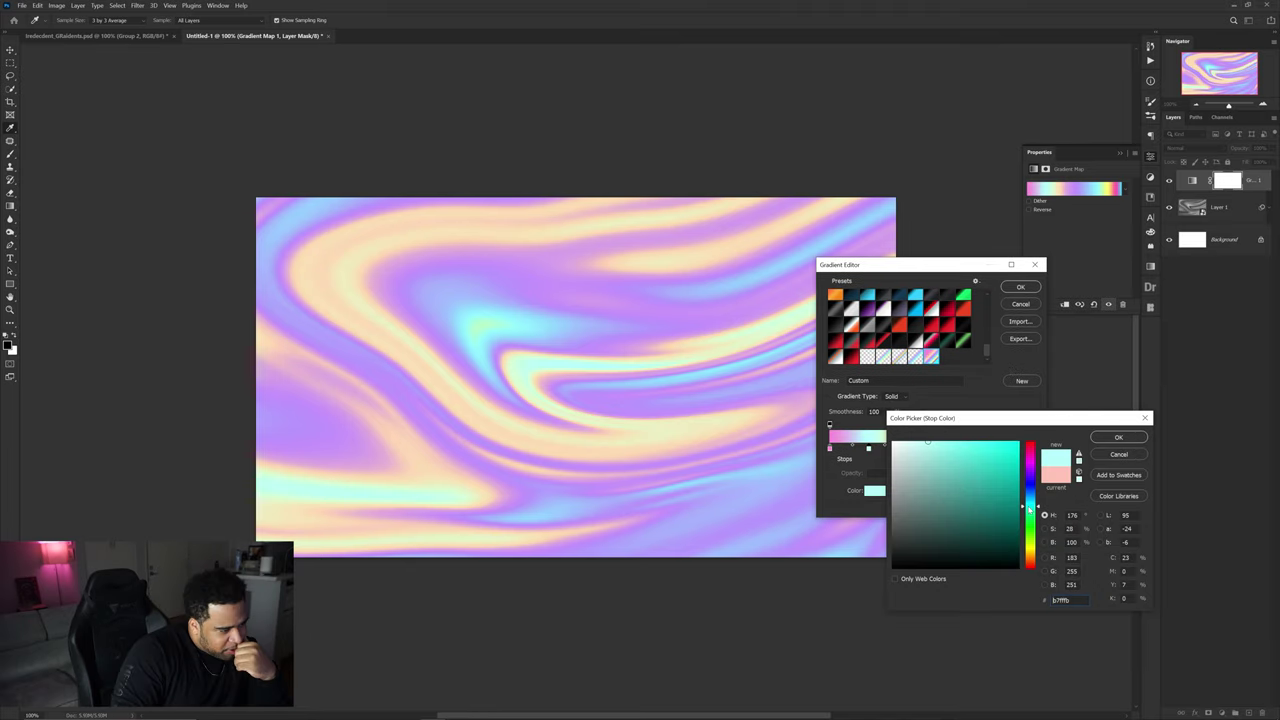
Step: Change the gradient stop at 19% to light green, b7ffbf
left_click_drag(1037, 503, 1037, 523)
left_click(1118, 437)
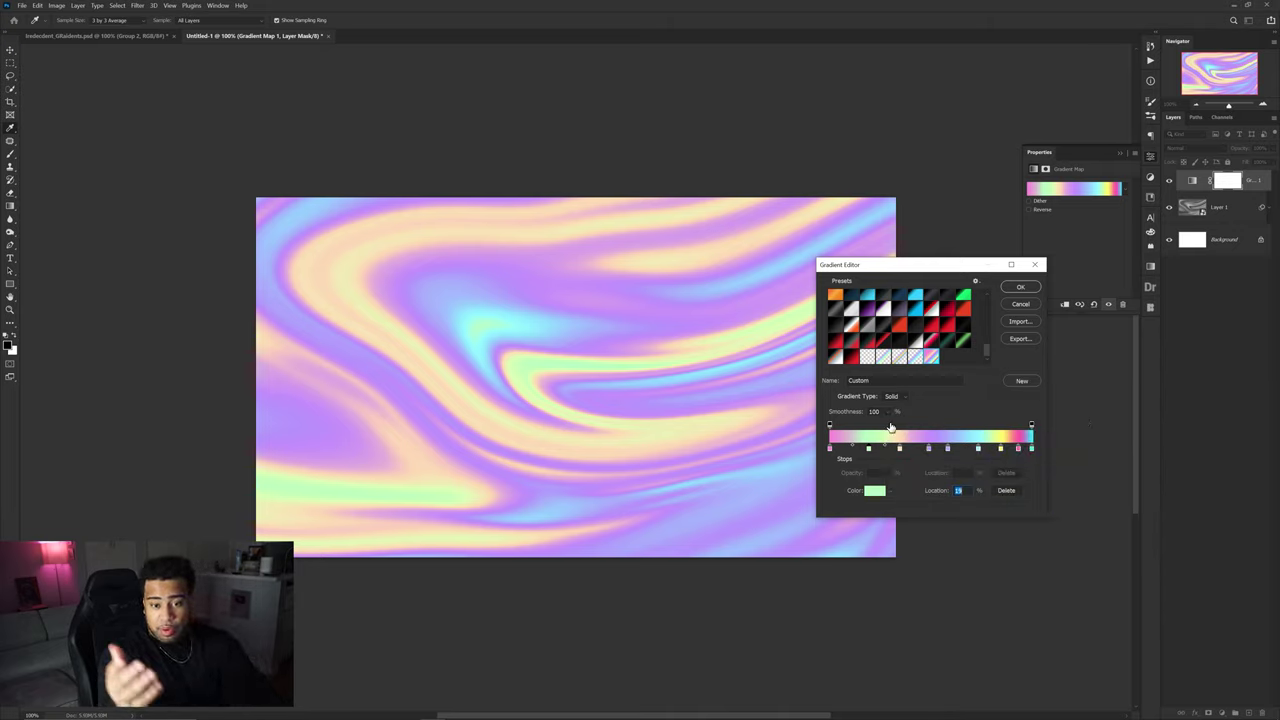
Step: Inspect the colours of the pink first stop and the light green stop at 19% in the colour picker
double_click(830, 449)
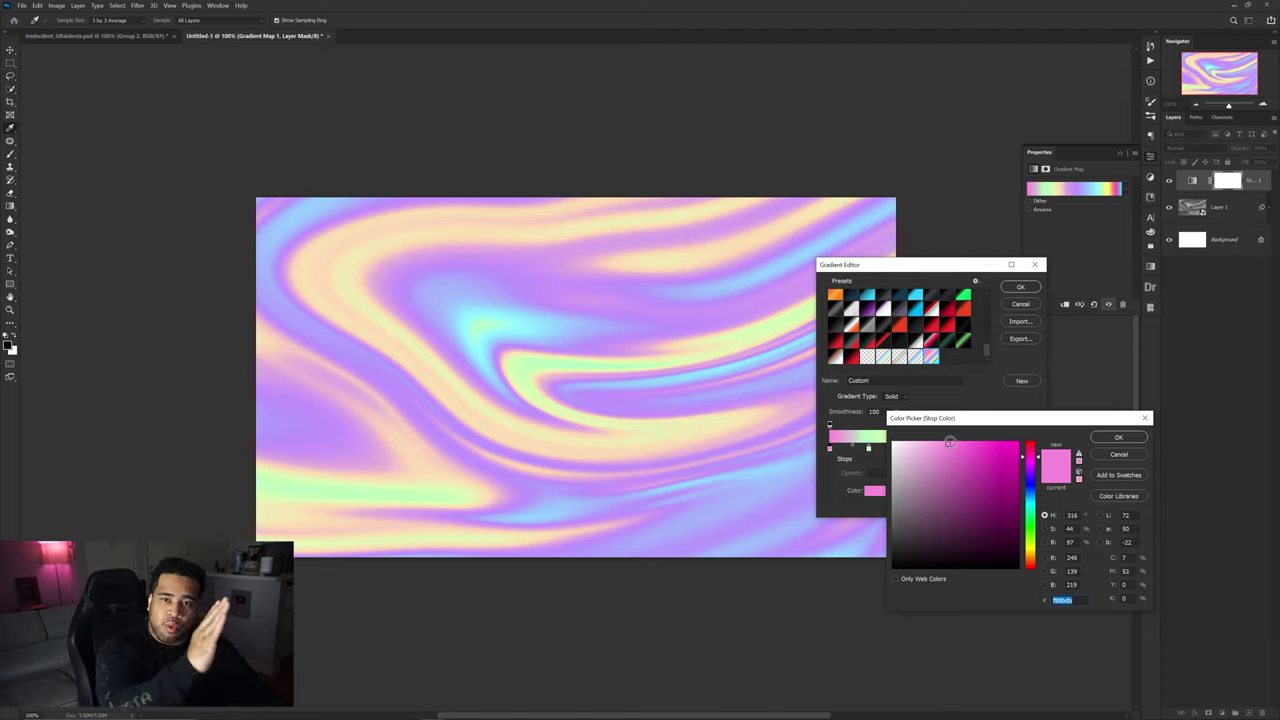
left_click(1114, 453)
double_click(869, 448)
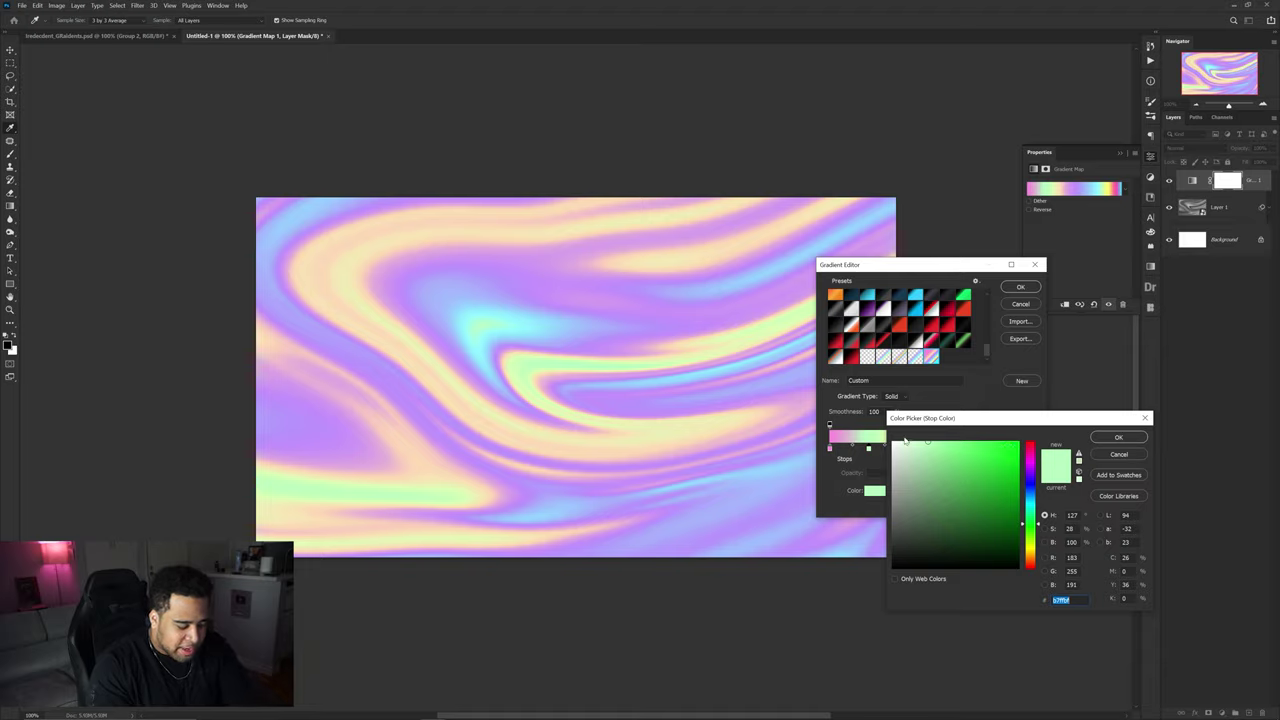
Step: Capture the area around the colour picker, mark the saturated and pale green shades in red, and discard the capture
key("Print")
left_click_drag(835, 387, 1146, 658)
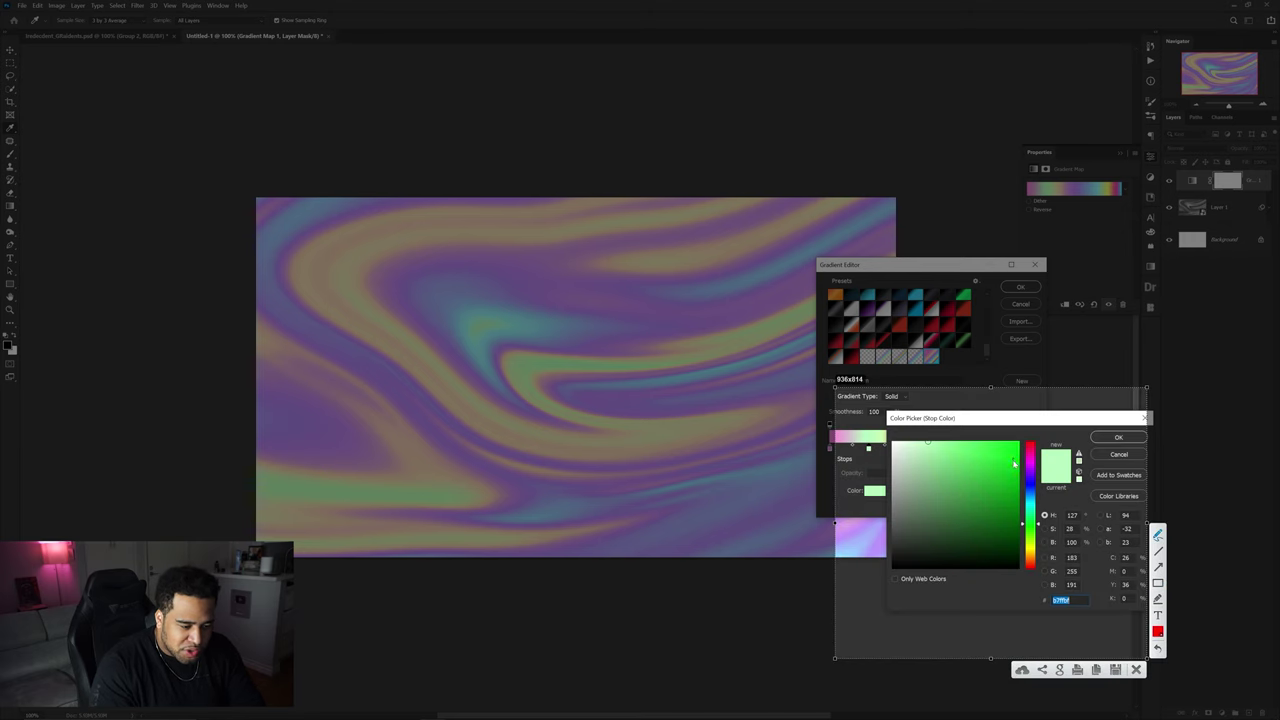
key("ctrl+c")
left_click_drag(1012, 450, 930, 443)
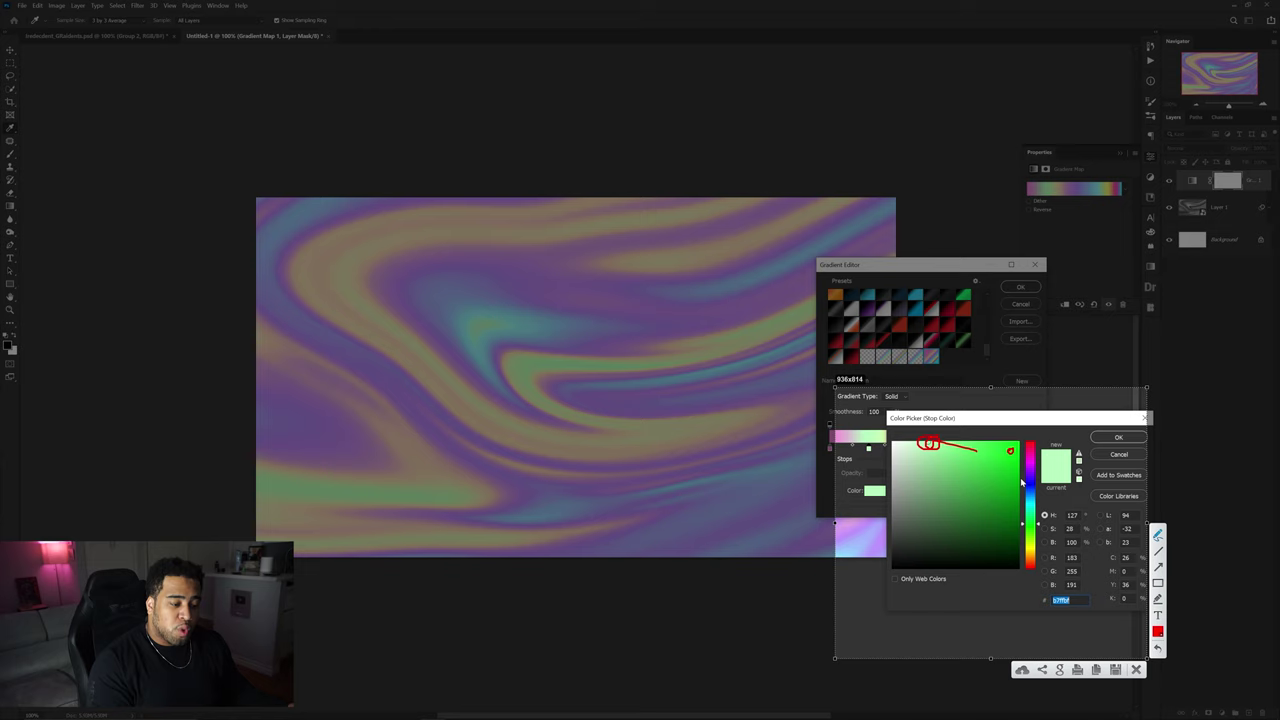
left_click(1137, 670)
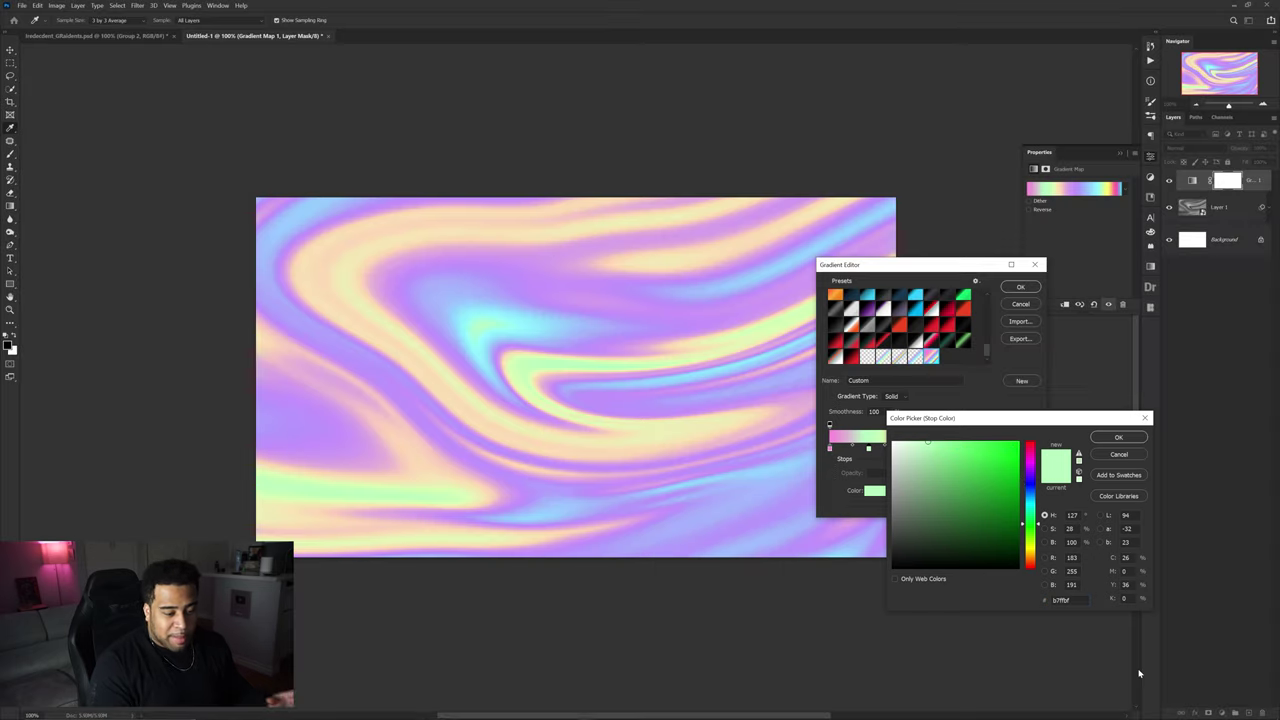
Step: Apply the edited gradient to the Gradient Map and compare the artwork with and without that adjustment layer
left_click(1114, 455)
left_click(1020, 286)
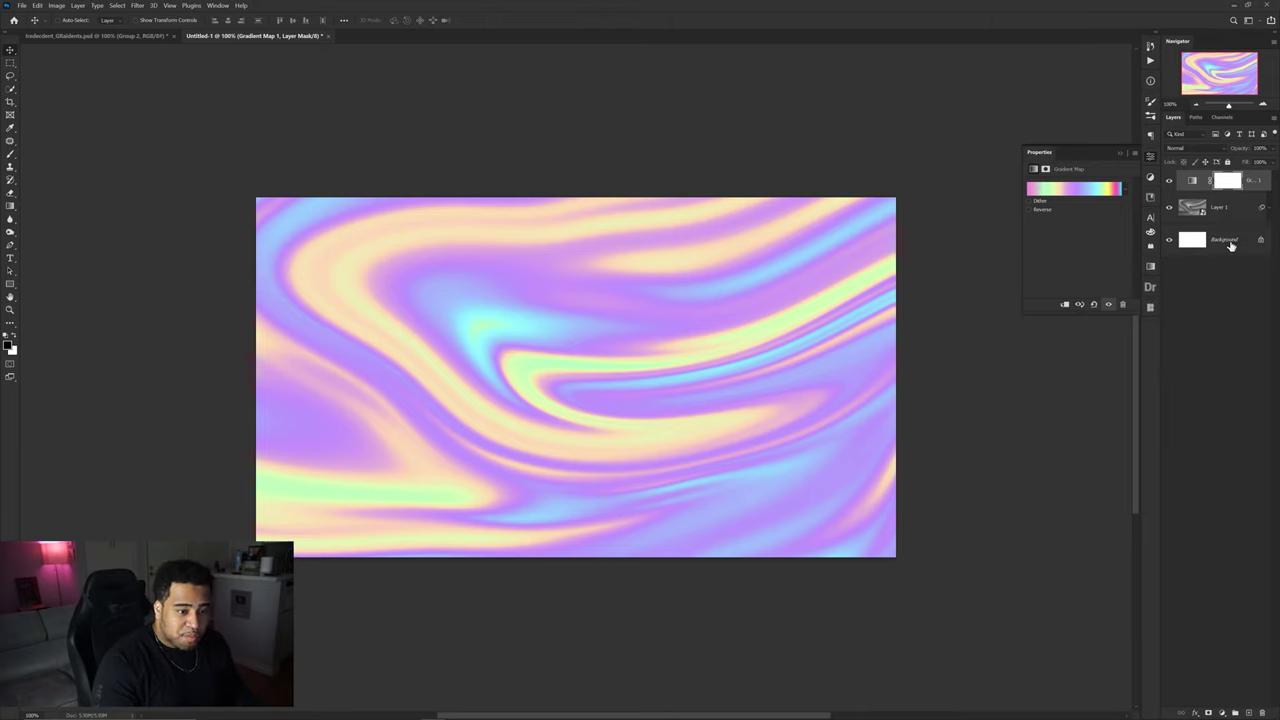
left_click(1257, 186)
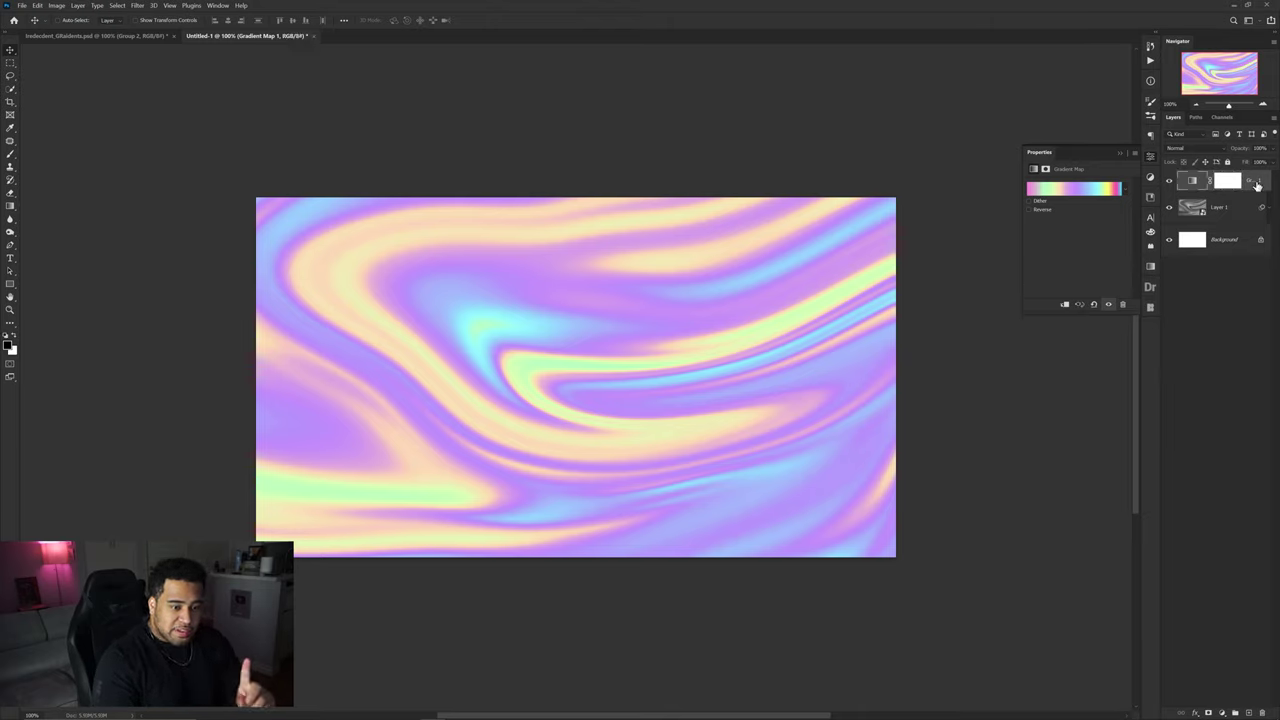
left_click(1169, 181)
left_click(1169, 181)
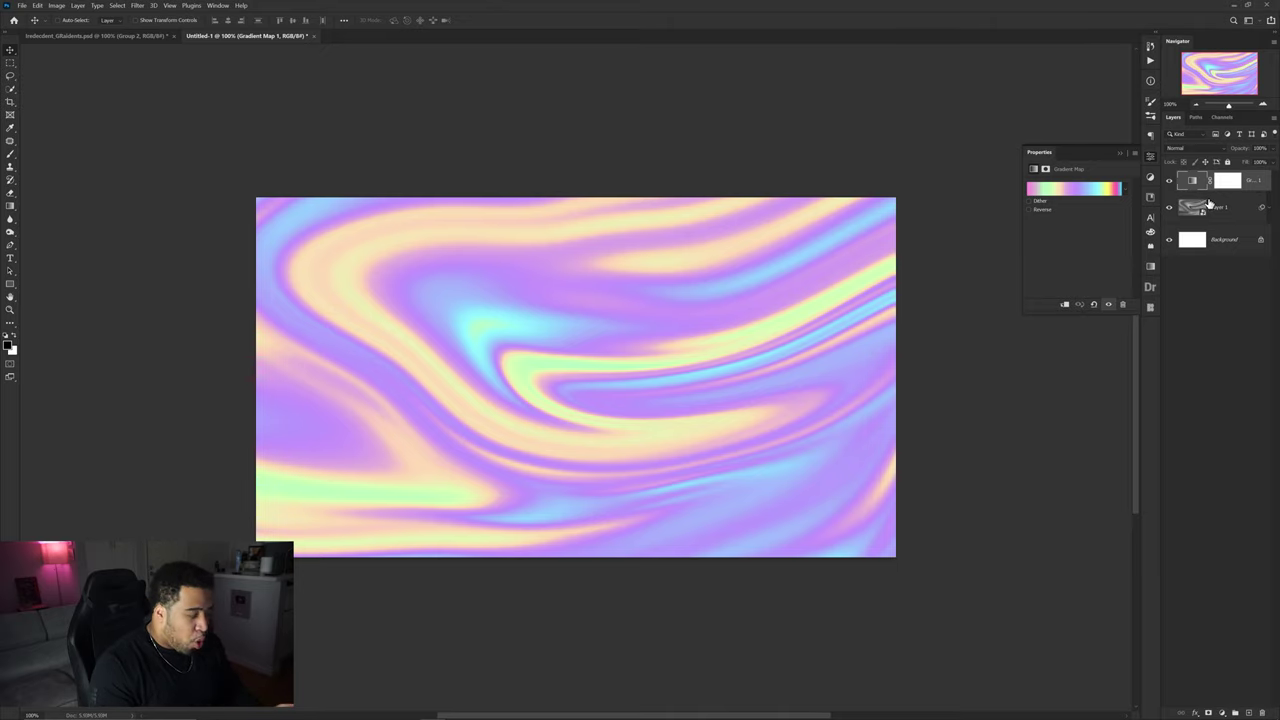
Step: Duplicate Layer 1 together with its Gradient Map and merge the copies into one smart object
left_click(1237, 209)
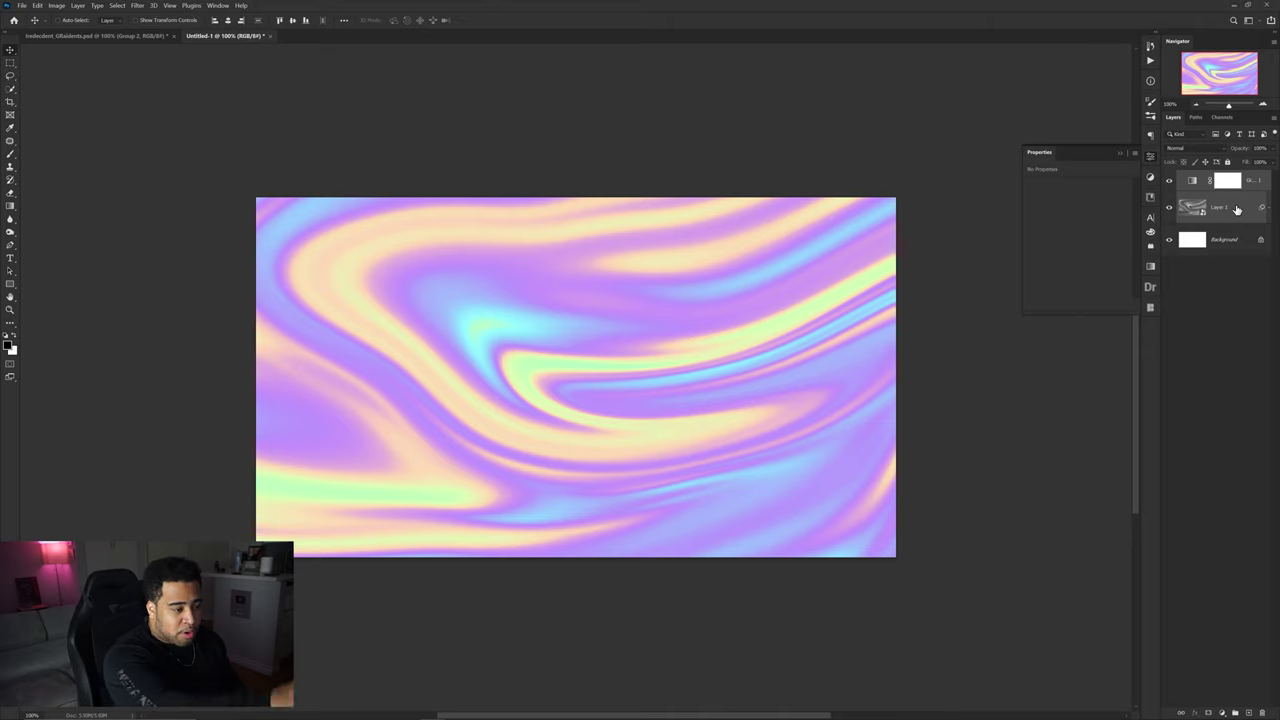
key("ctrl+j")
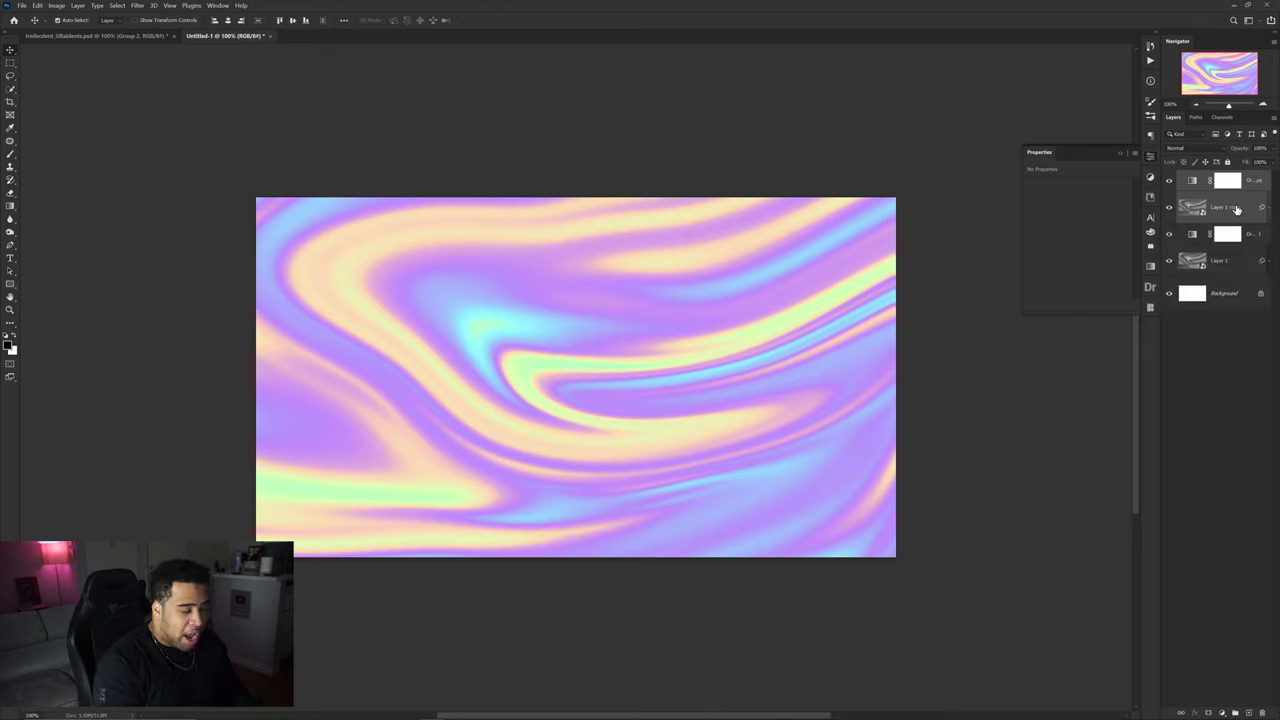
key("ctrl+e")
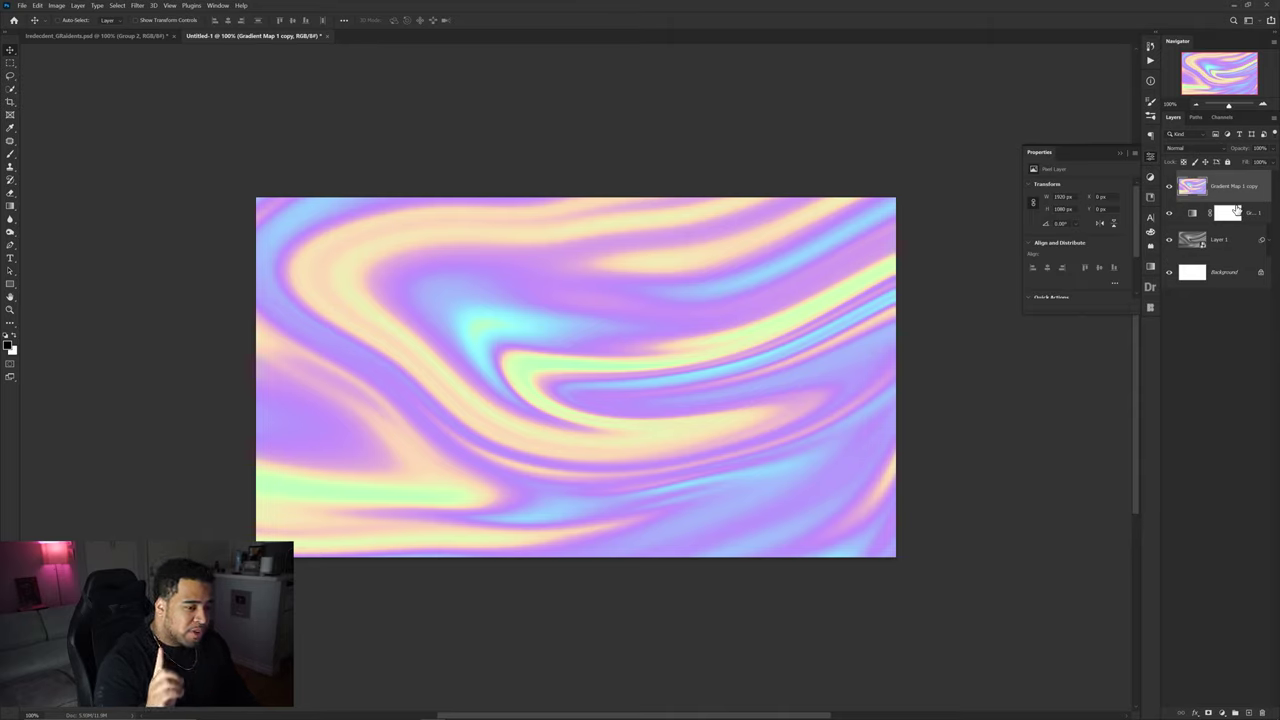
right_click(1238, 189)
left_click(1190, 317)
Step: Apply the Plastic Wrap filter to the merged copy with highlight strength 15, reduced detail and smoothness 15
left_click(138, 6)
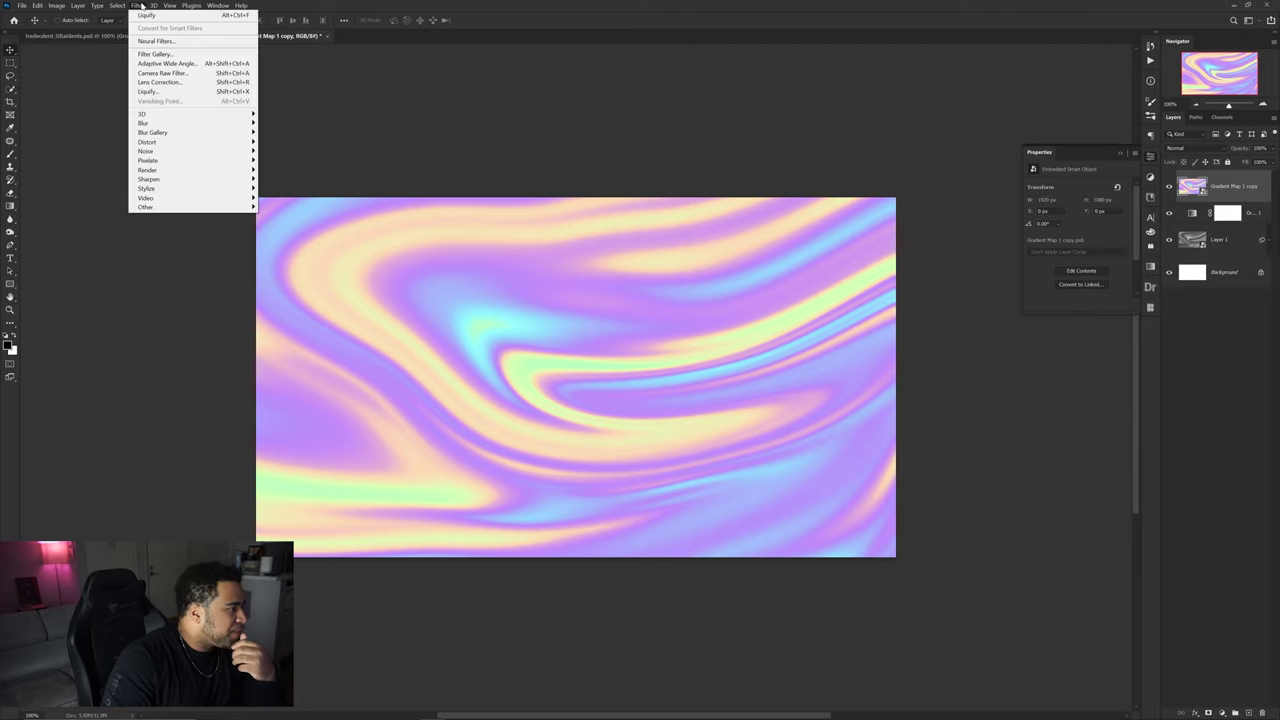
left_click(155, 54)
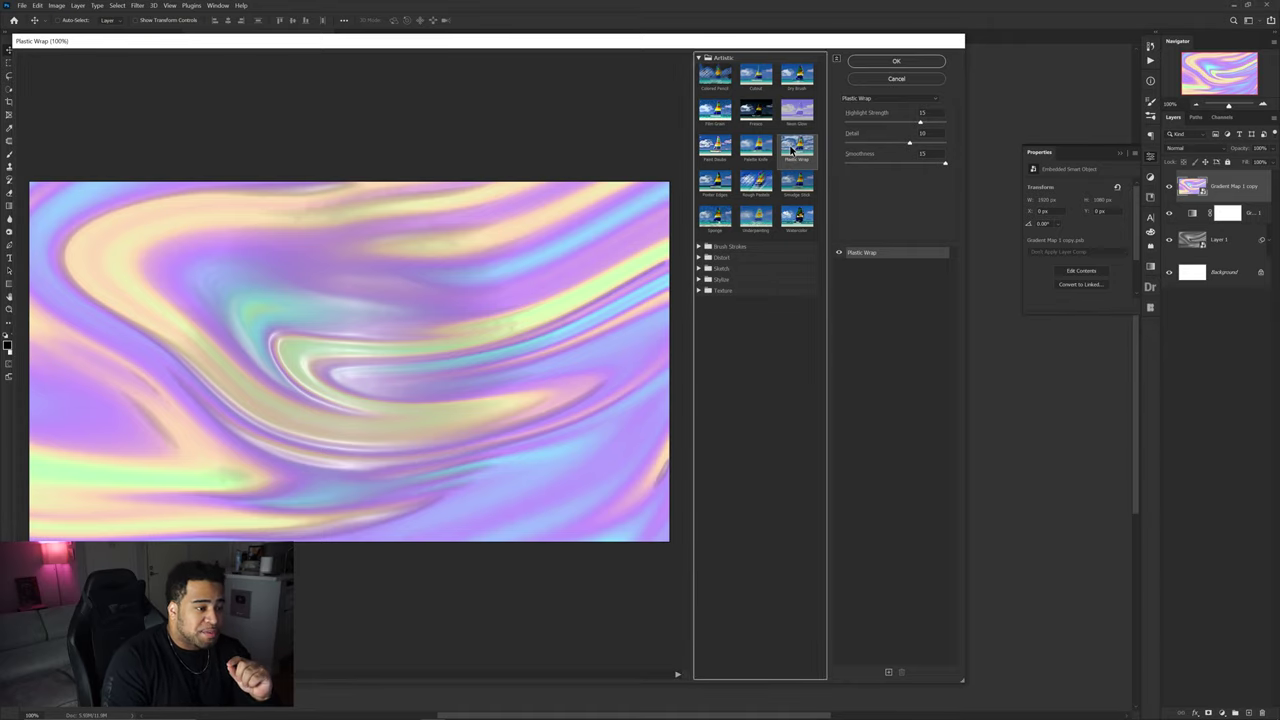
left_click(921, 113)
left_click_drag(944, 163, 906, 163)
type("15")
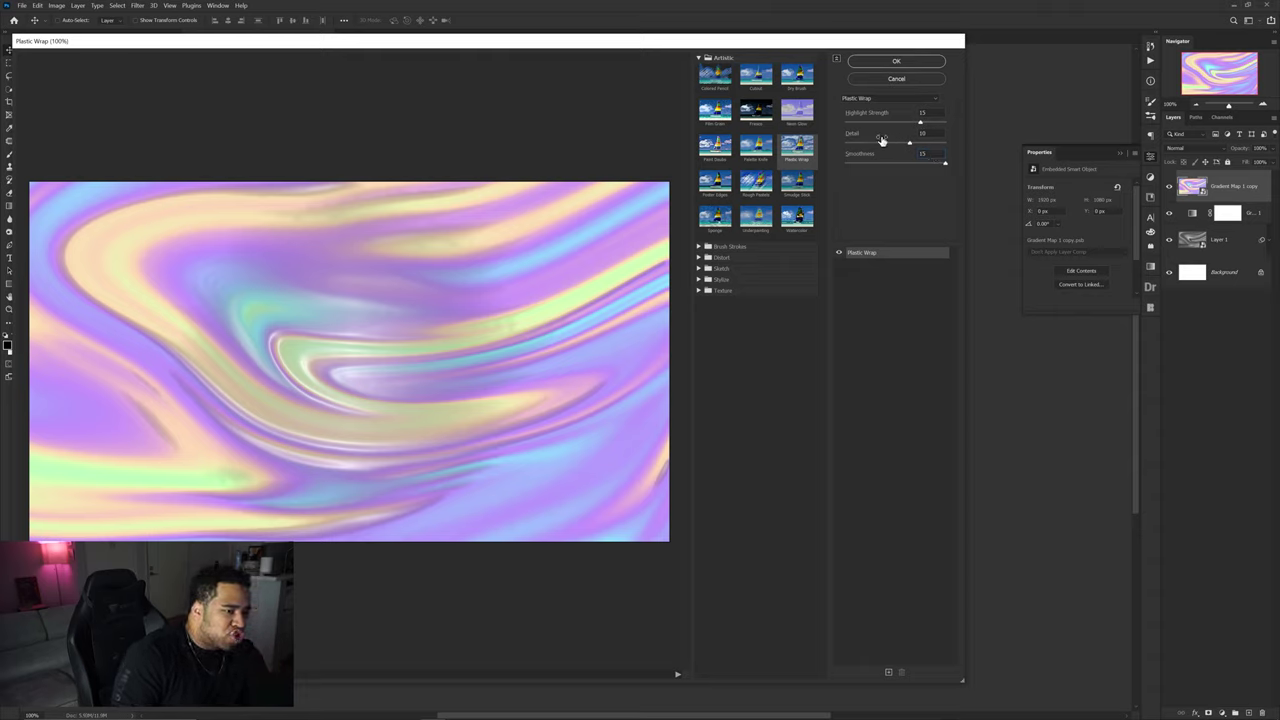
mouse_move(875, 143)
left_mouse_down()
mouse_move(855, 143)
mouse_move(893, 143)
left_mouse_up()
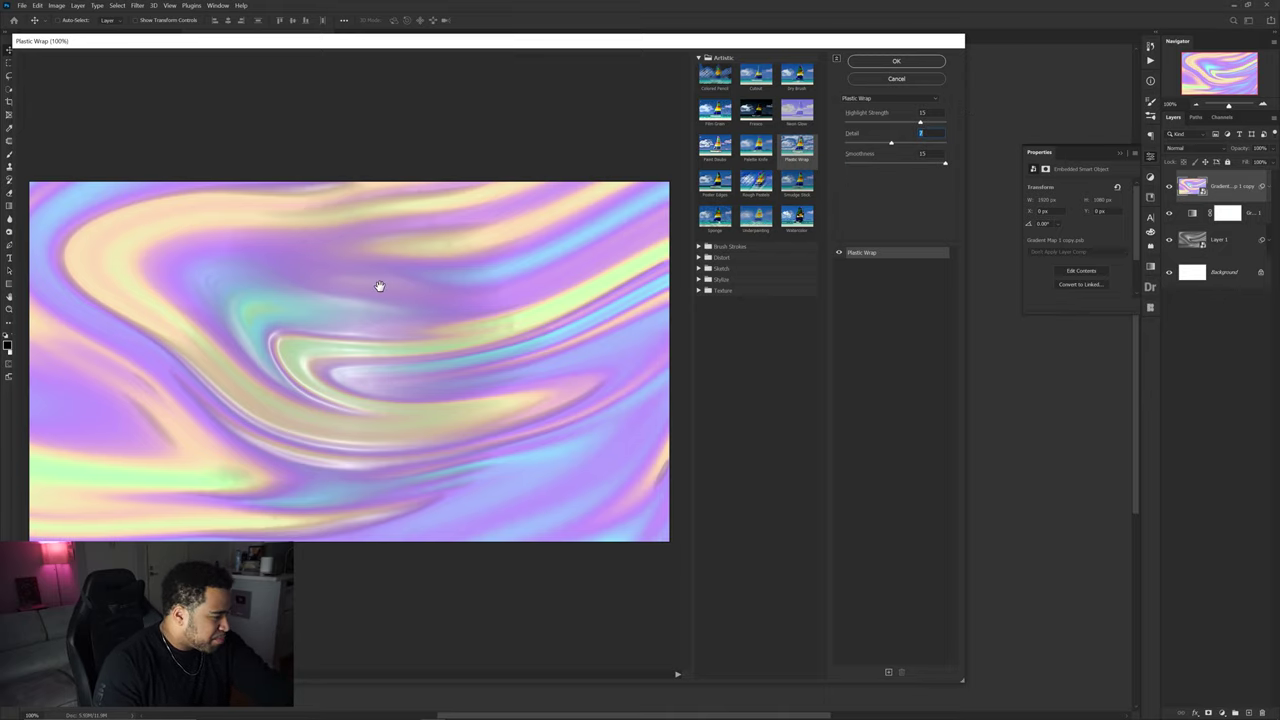
left_click(921, 62)
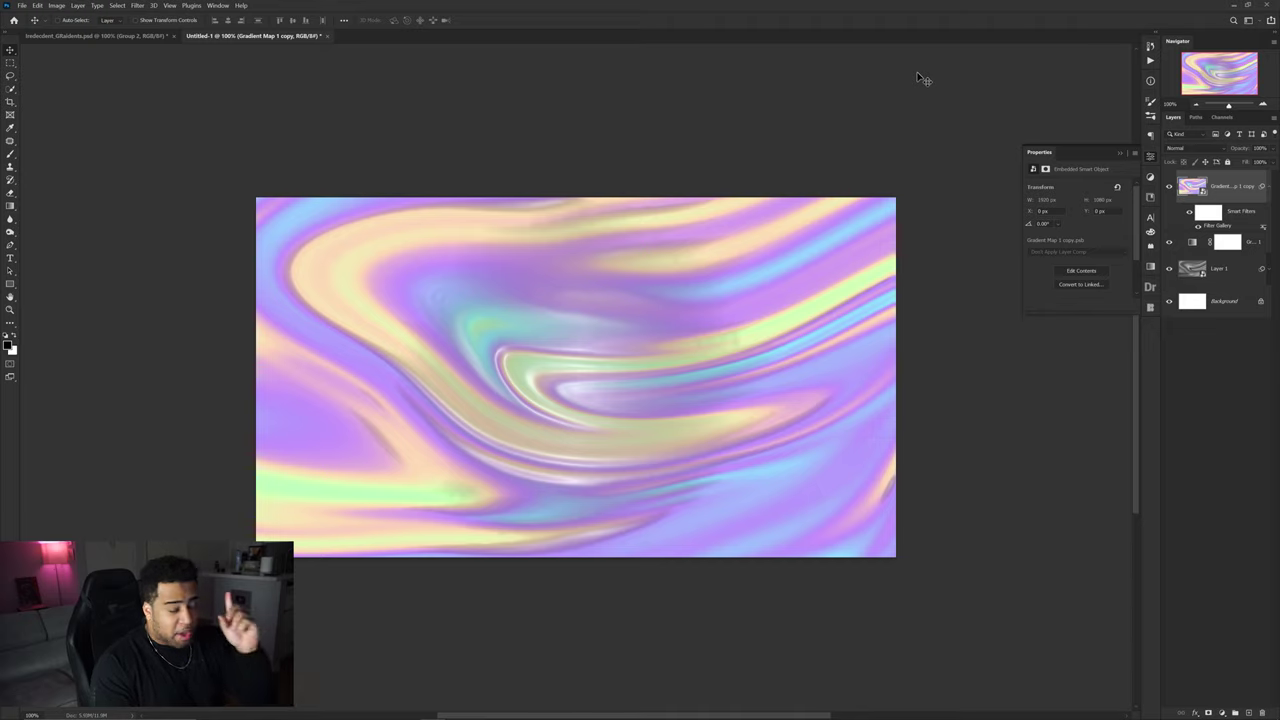
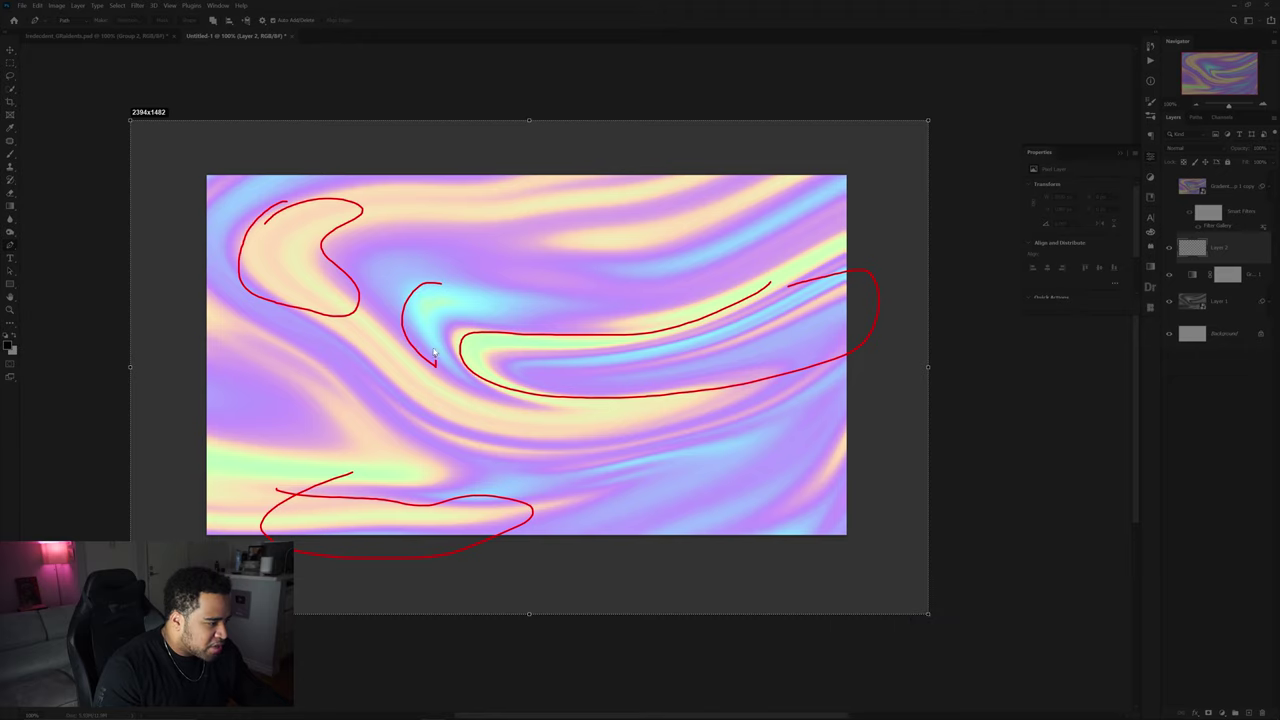
Step: Circle the peach streak near the artwork's upper edge on the screen capture and discard the capture
mouse_move(643, 225)
left_mouse_down()
mouse_move(550, 252)
mouse_move(720, 224)
mouse_move(628, 232)
left_mouse_up()
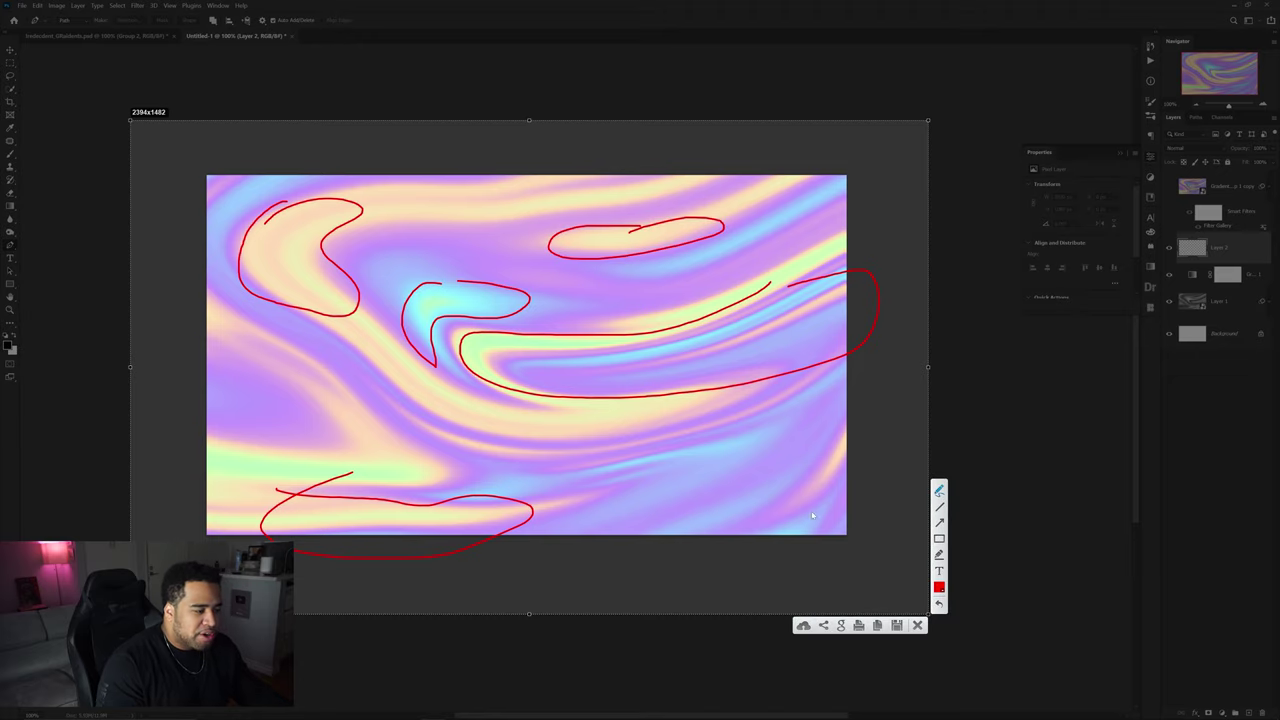
left_click(917, 625)
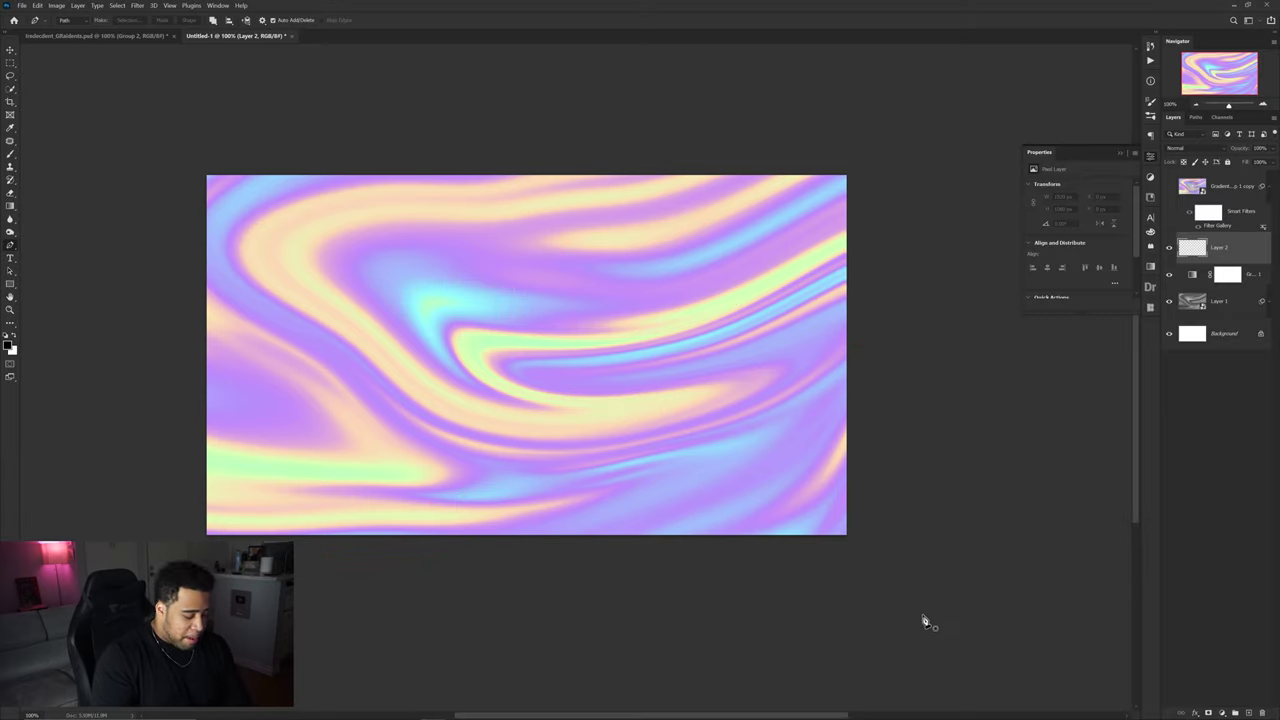
Step: Draw a closed Pen path about 460 px wide around the peach streak near the artwork's upper edge
scroll(654, 210, "up", 2)
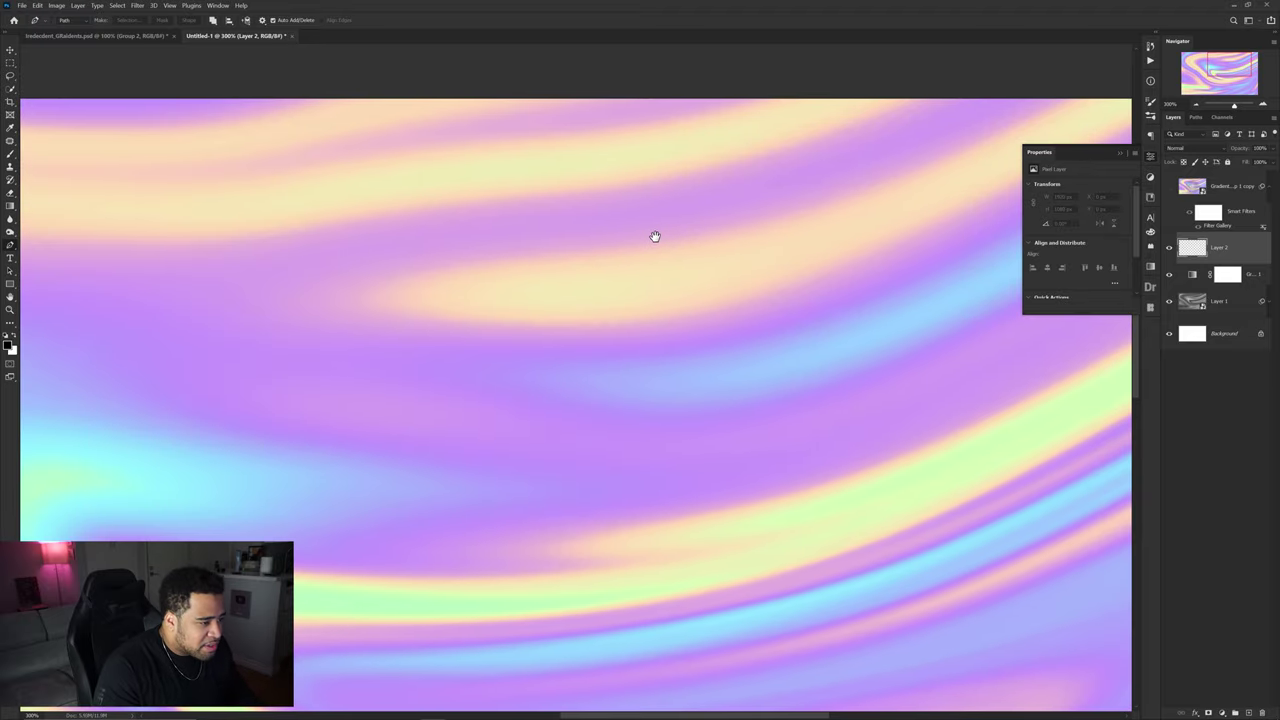
left_click(409, 314)
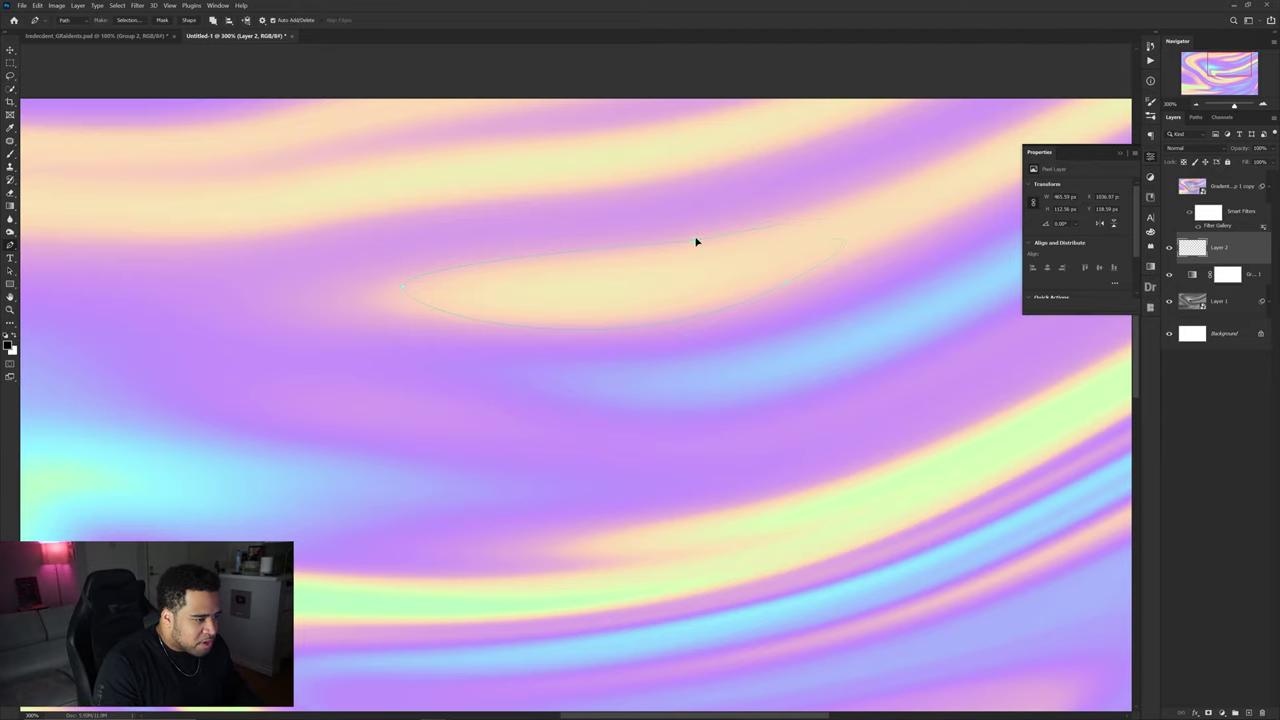
scroll(589, 297, "down", 2)
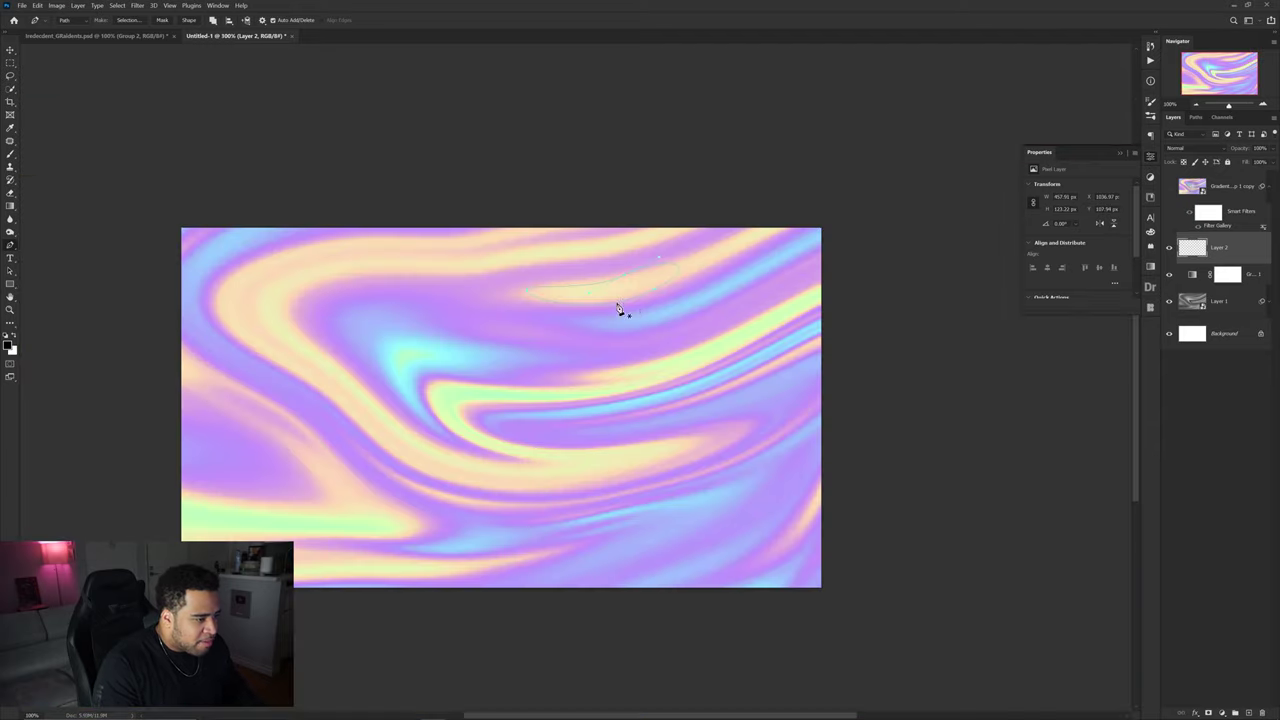
Step: Draw more curved Pen paths around the upper-left peach bend, the lower-left purple area, and shapes at the right and bottom edges
left_click_drag(582, 338, 684, 299)
left_click_drag(325, 302, 452, 304)
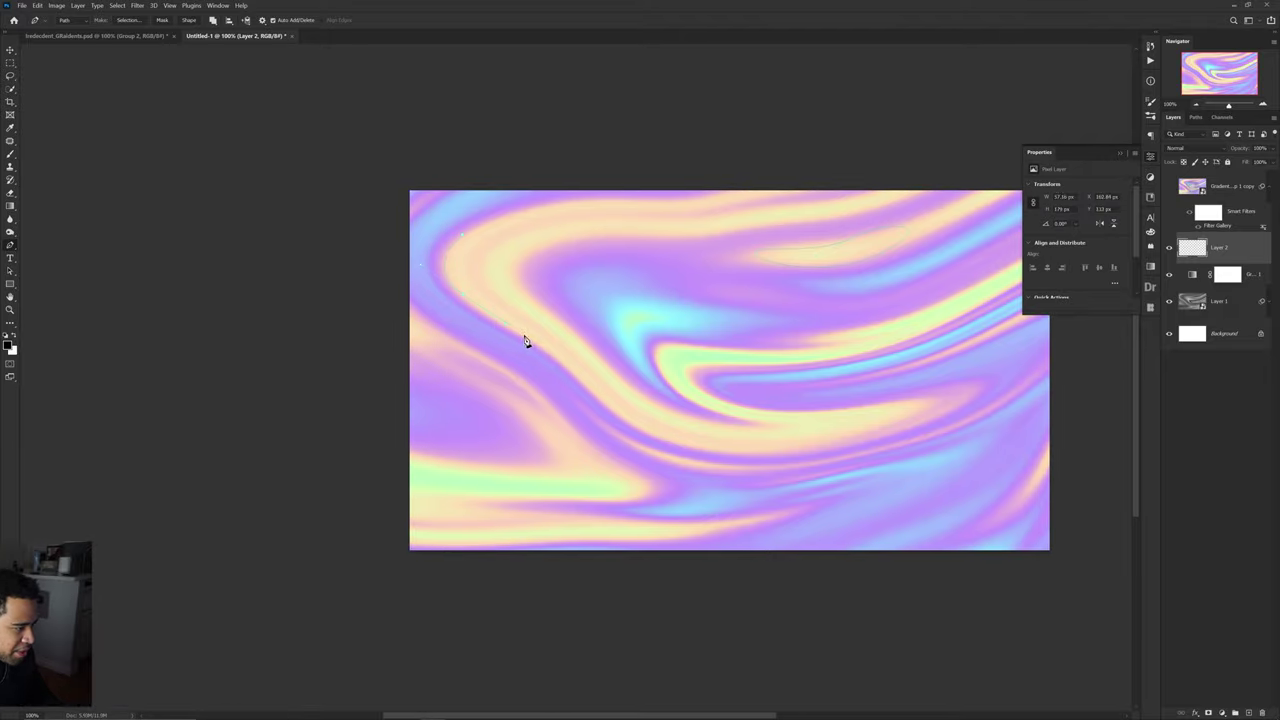
left_click_drag(816, 356, 569, 389)
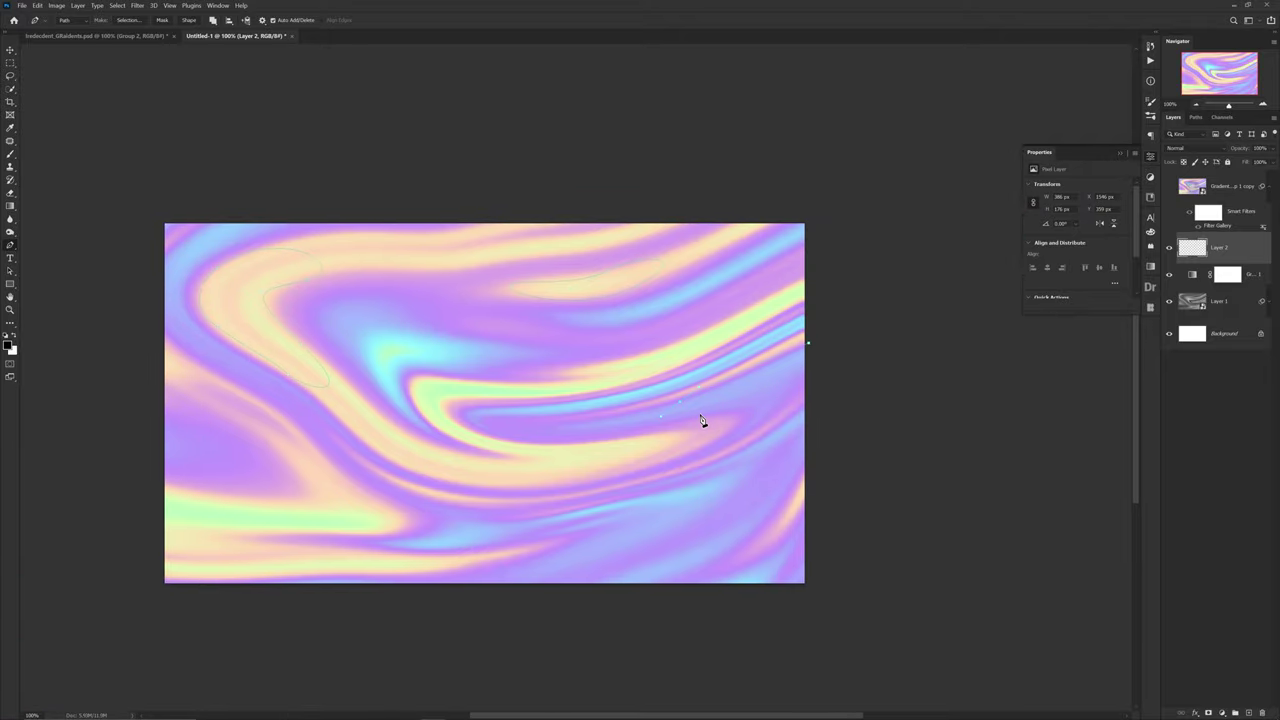
left_click_drag(249, 533, 334, 407)
left_click(506, 489)
left_click(551, 525)
left_click(583, 540)
left_click(394, 440)
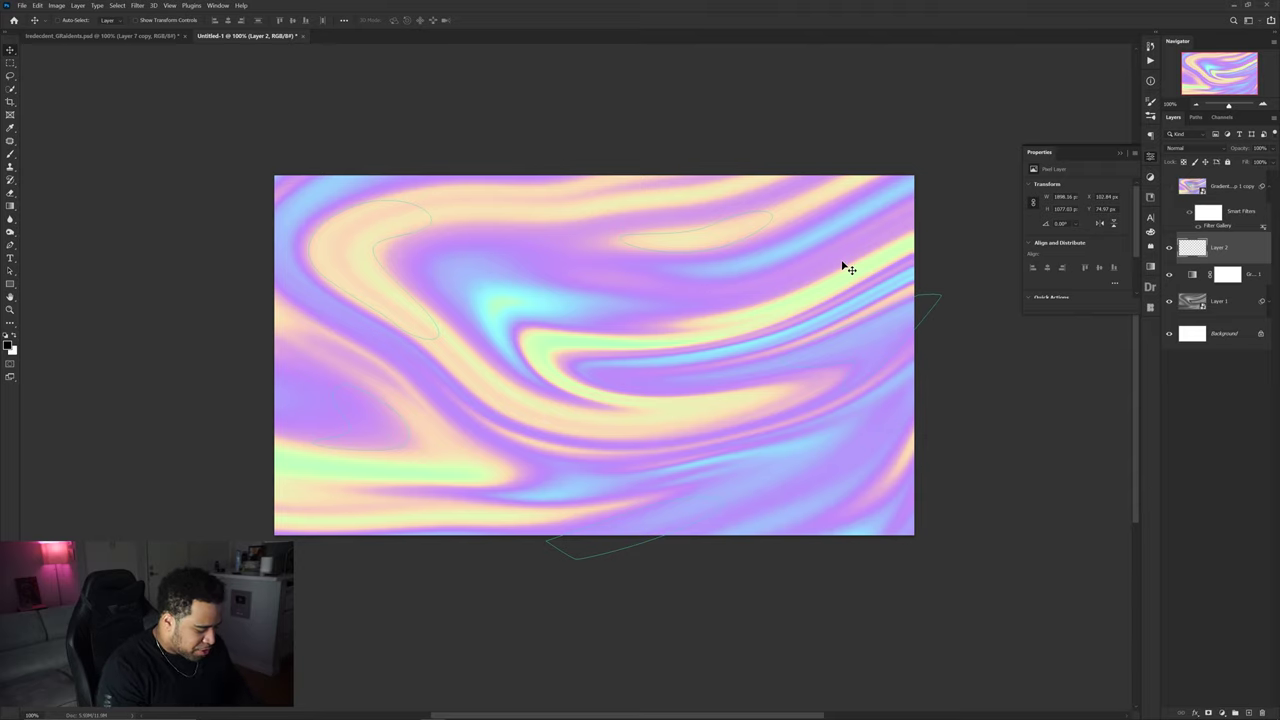
key("m")
right_click(770, 266)
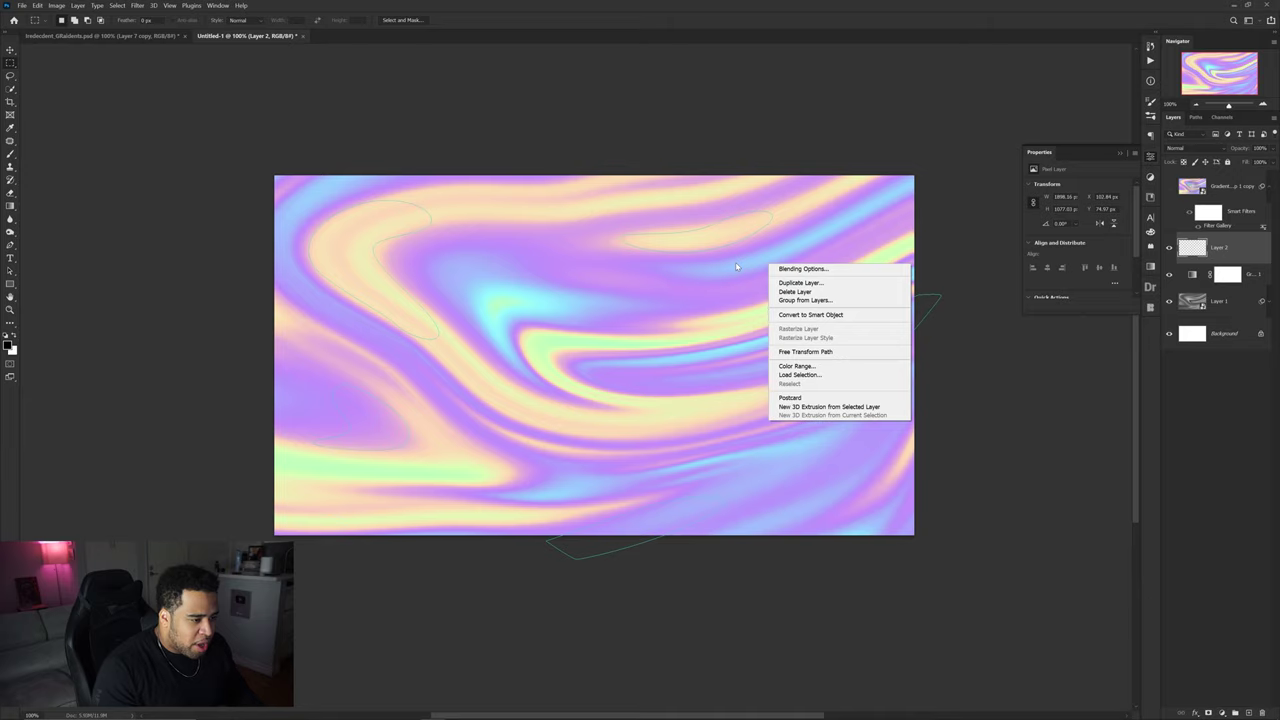
left_click(736, 267)
Step: Convert all the drawn Pen paths into a selection with Layer 2 active
key("p")
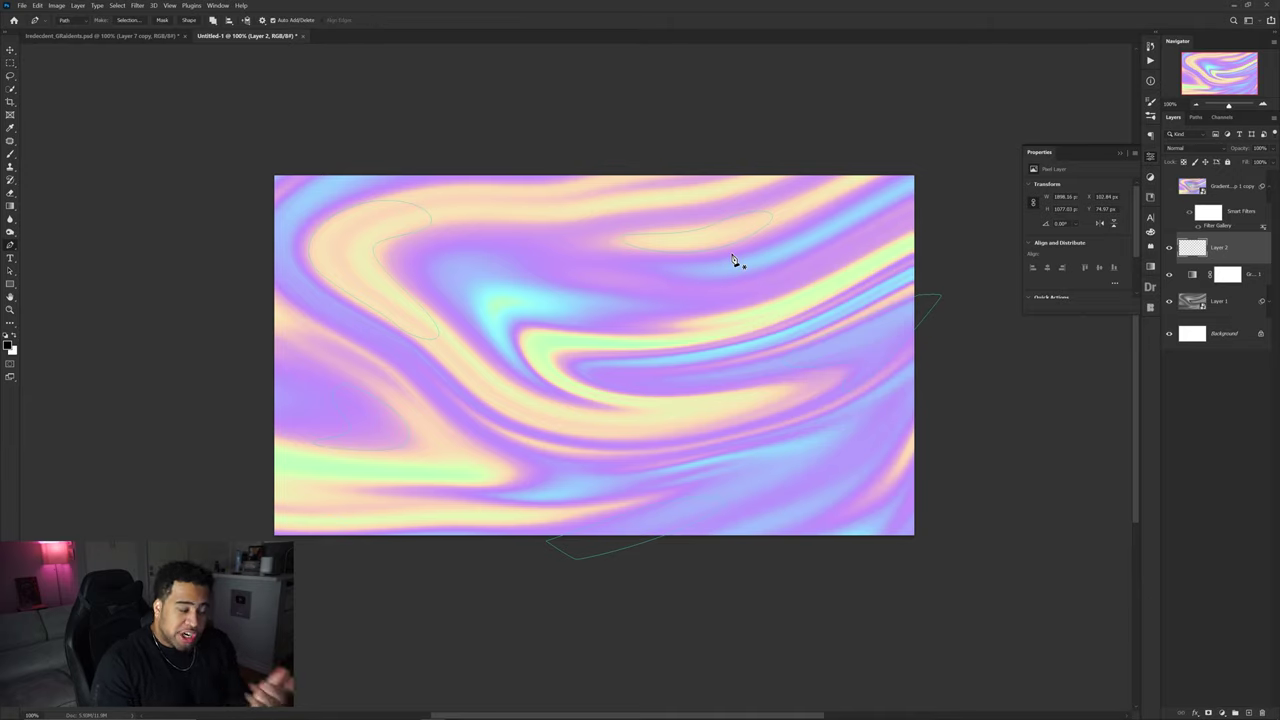
right_click(732, 254)
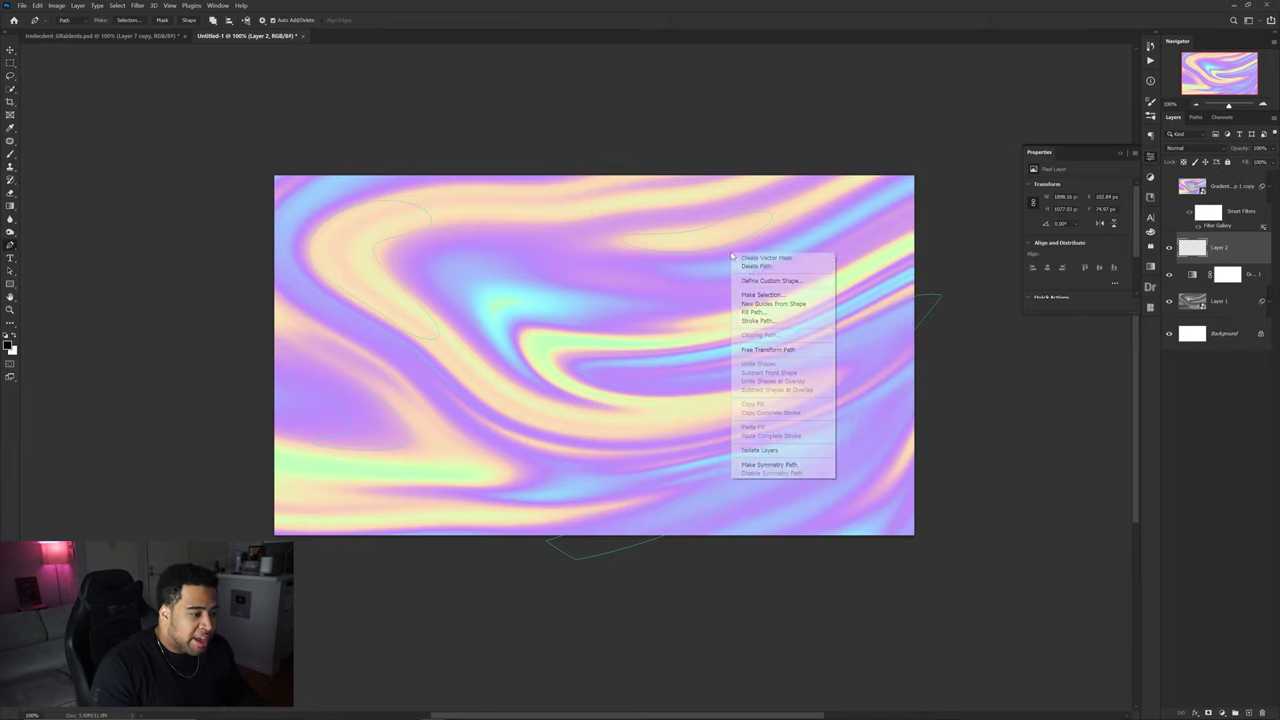
left_click(765, 295)
left_click(690, 209)
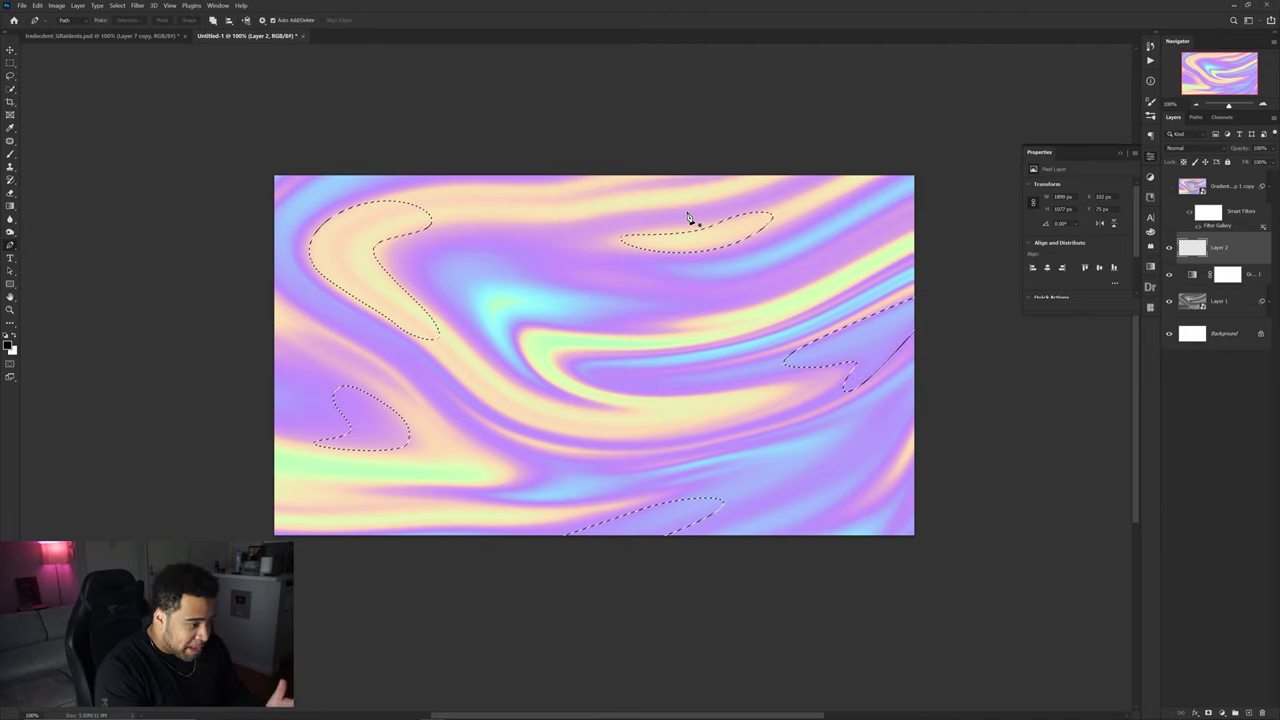
key("ctrl+d")
key("ctrl+Return")
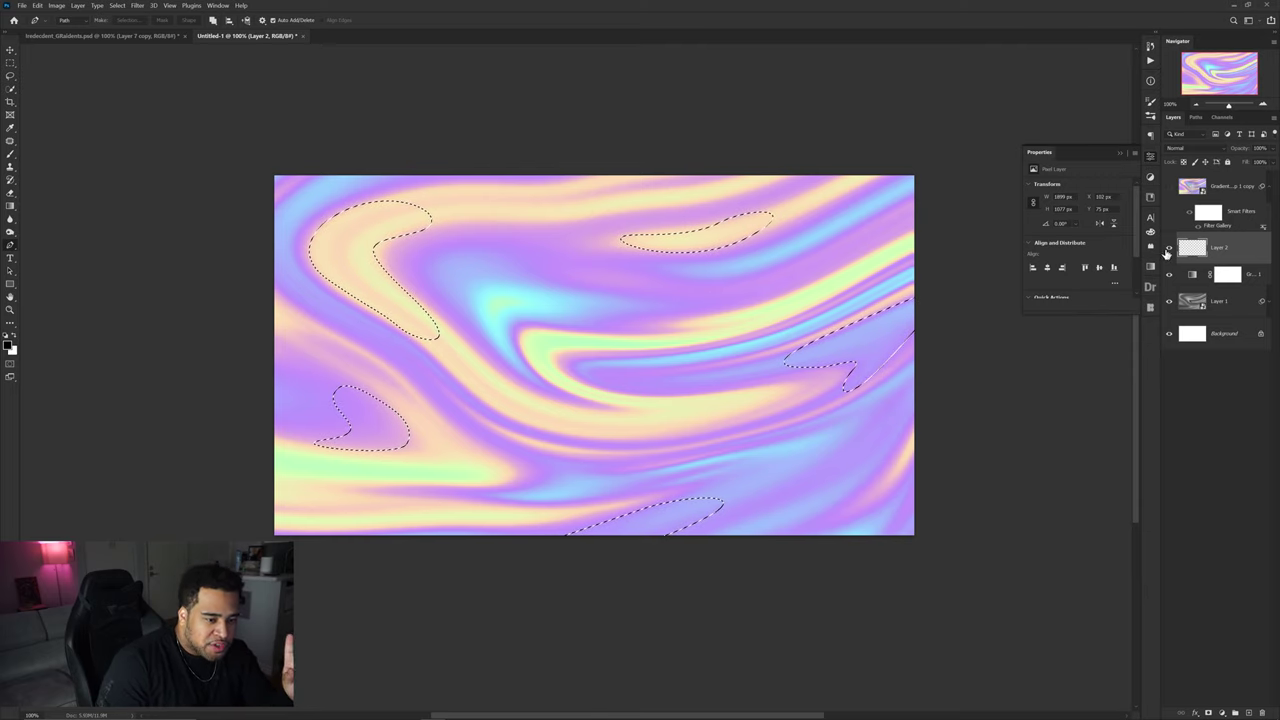
Step: Set up a large soft round brush with 0% hardness
key("b")
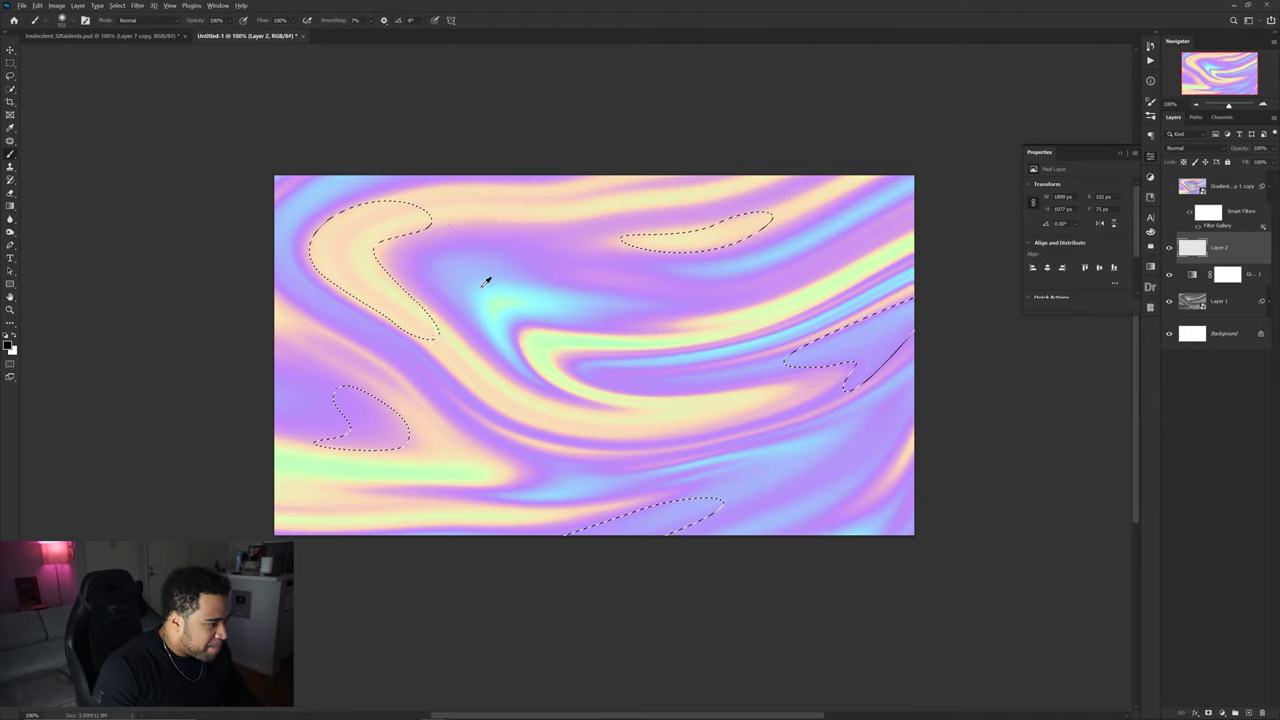
left_click_drag(481, 287, 436, 286)
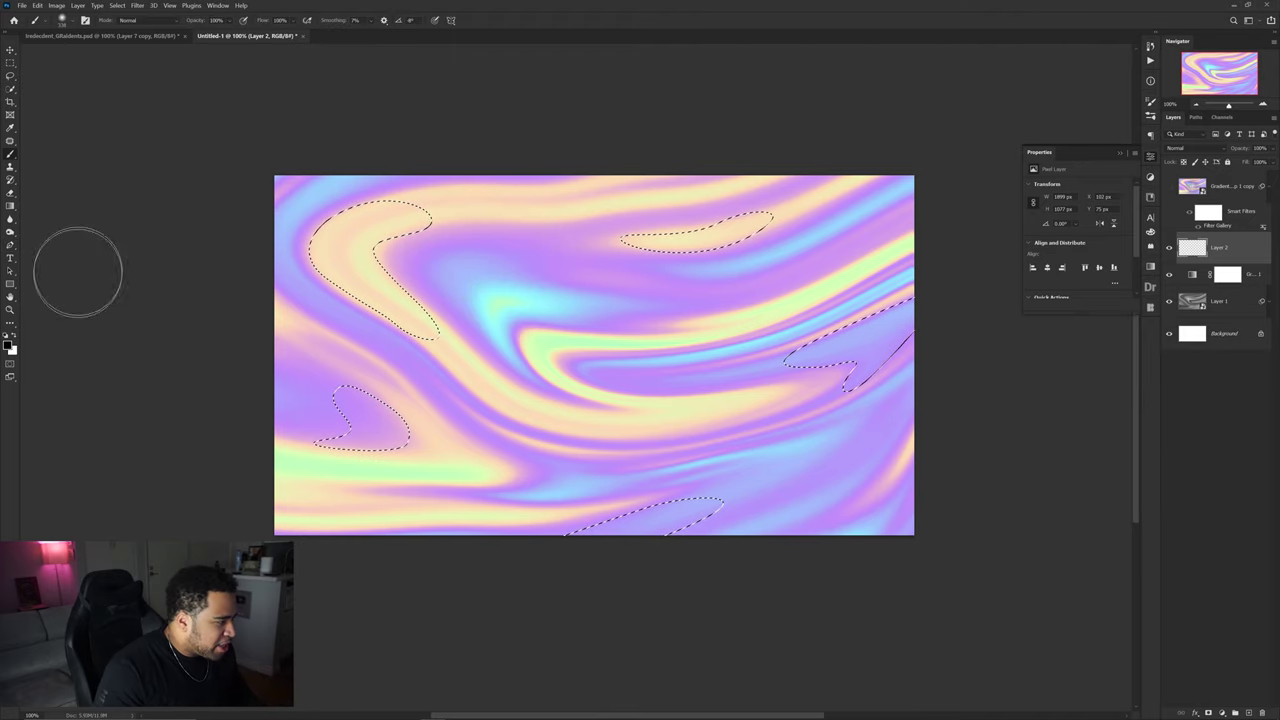
right_click(469, 289)
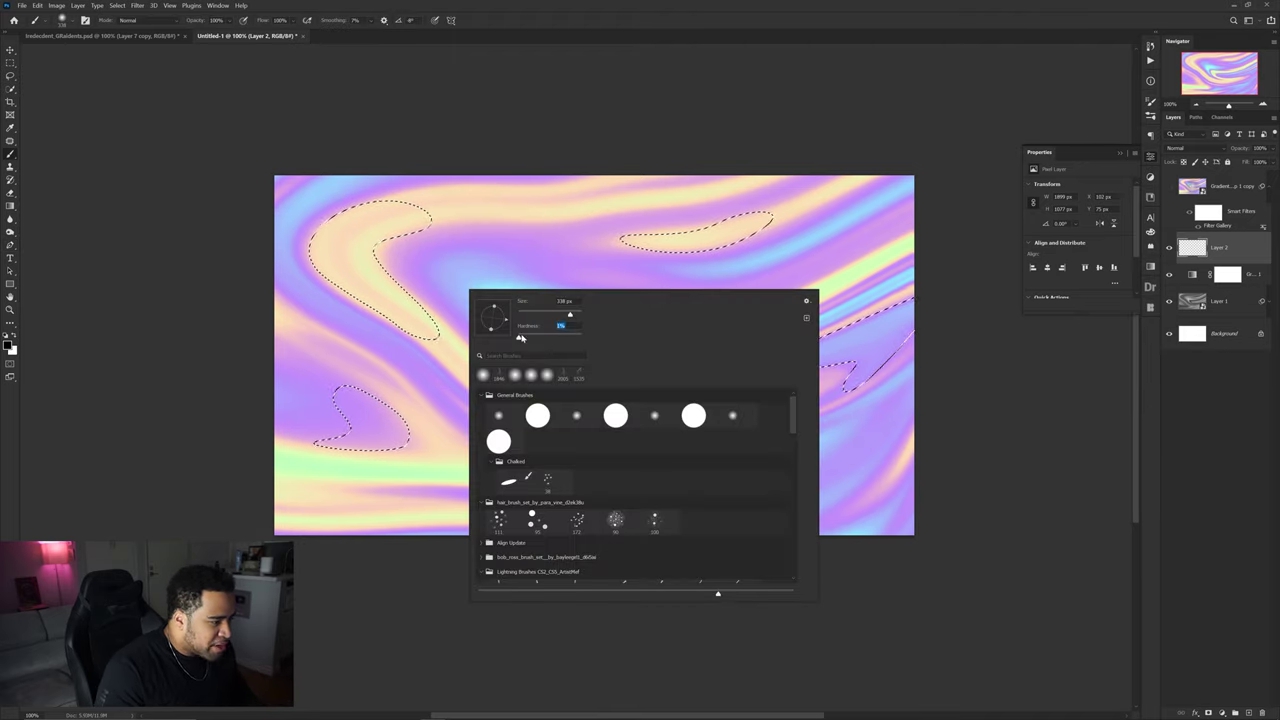
left_click_drag(520, 339, 510, 341)
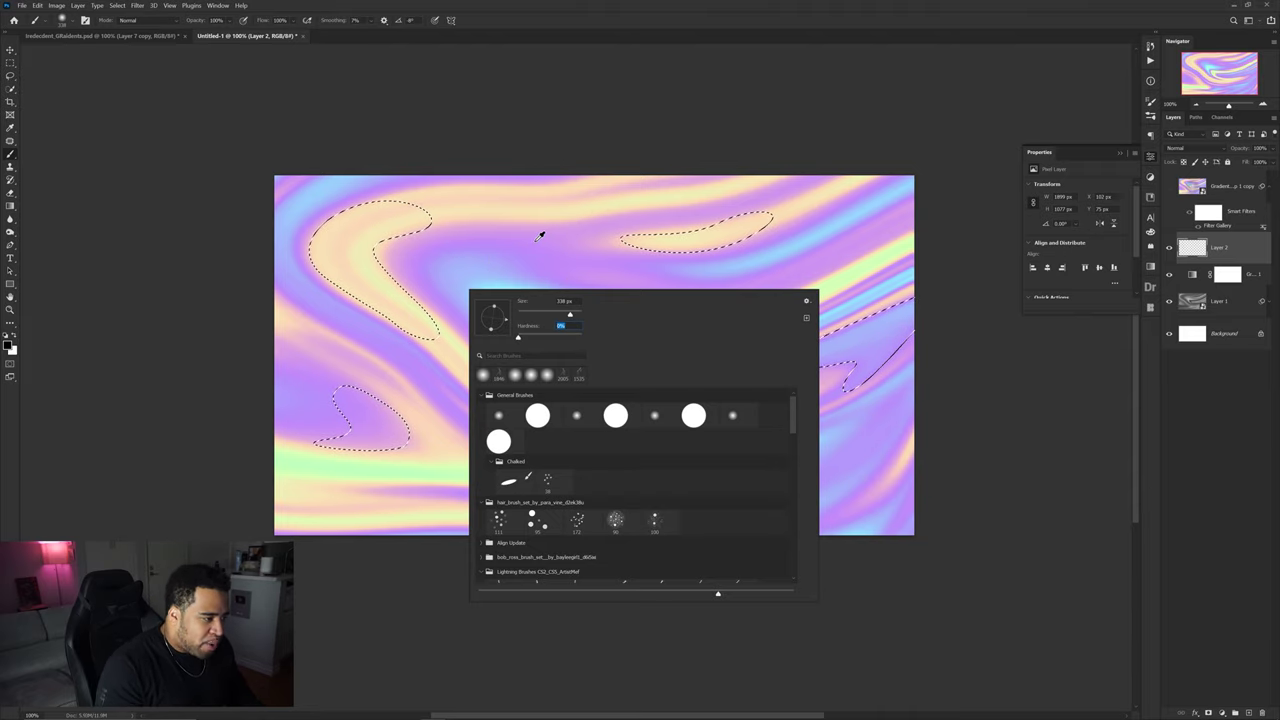
Step: Sample the purple from the artwork and paint it over the selected shapes with a larger soft brush
mouse_move(530, 230)
left_mouse_down()
mouse_move(558, 251)
mouse_move(543, 236)
mouse_move(383, 207)
mouse_move(470, 337)
mouse_move(333, 175)
mouse_move(483, 311)
left_mouse_up()
right_click(388, 283, "alt")
mouse_move(351, 474)
left_mouse_down()
mouse_move(413, 442)
mouse_move(351, 423)
left_mouse_up()
left_click_drag(684, 262, 782, 219)
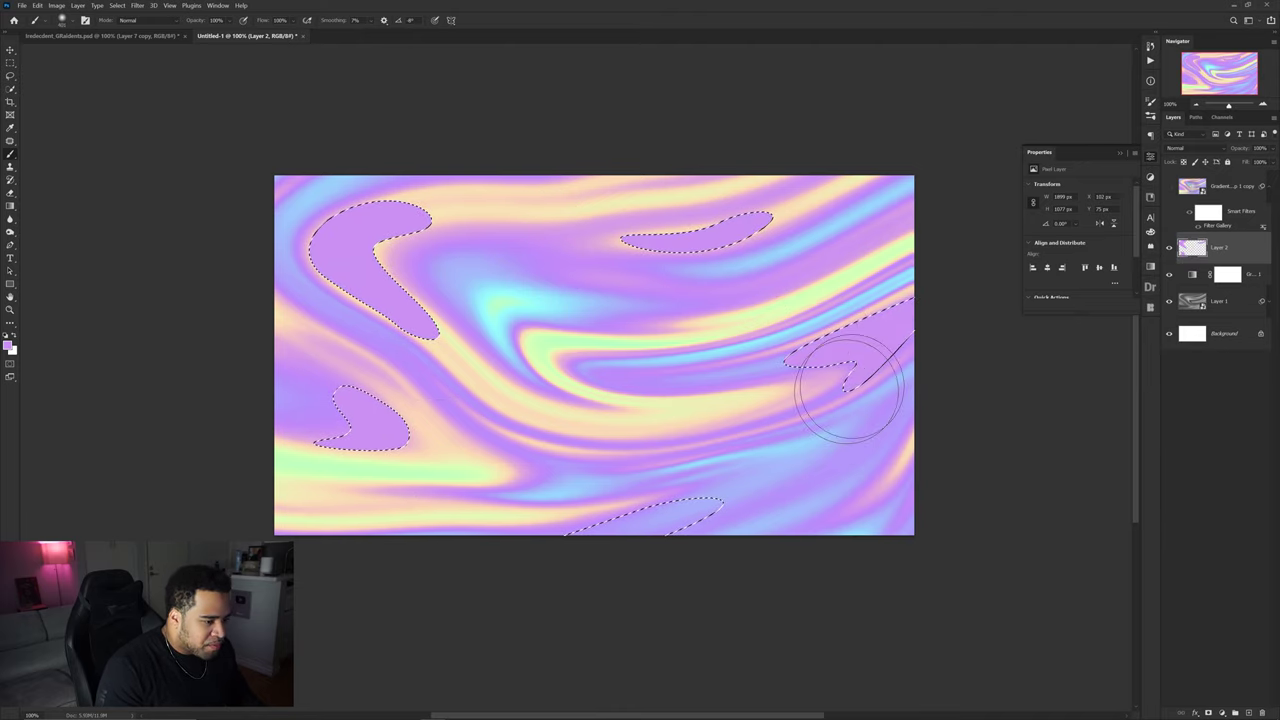
Step: Sample the light blue and brush it into the selected shapes, undoing strokes that cover too much purple
left_click(798, 449, "alt")
mouse_move(715, 492)
left_mouse_down()
mouse_move(656, 445)
mouse_move(754, 323)
mouse_move(833, 261)
left_mouse_up()
key("ctrl+z")
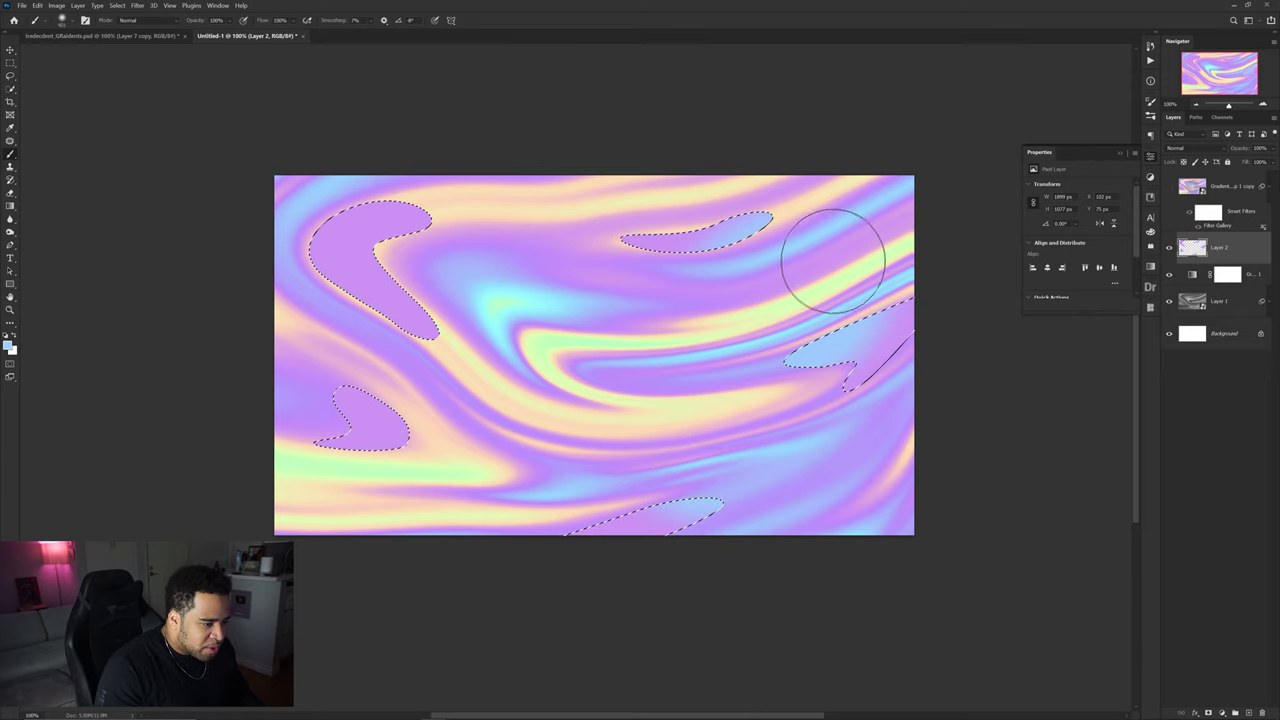
mouse_move(429, 229)
left_mouse_down()
mouse_move(483, 328)
mouse_move(388, 483)
left_mouse_up()
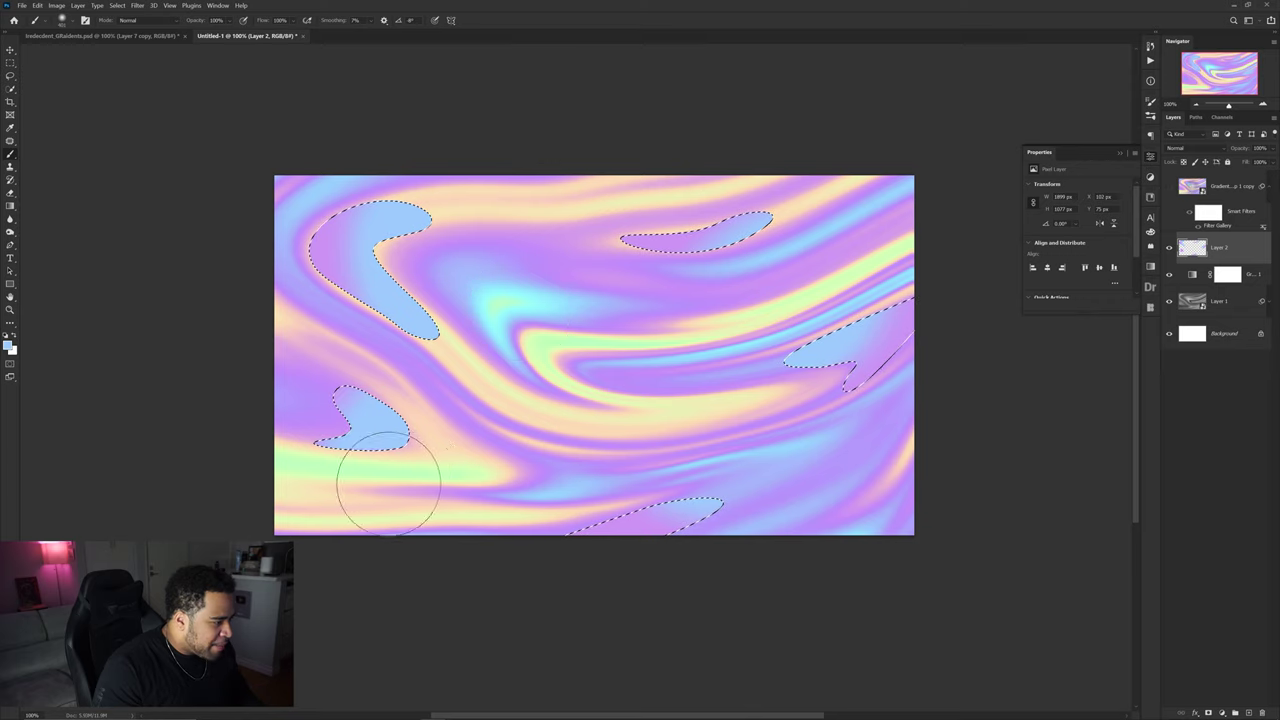
key("ctrl+z")
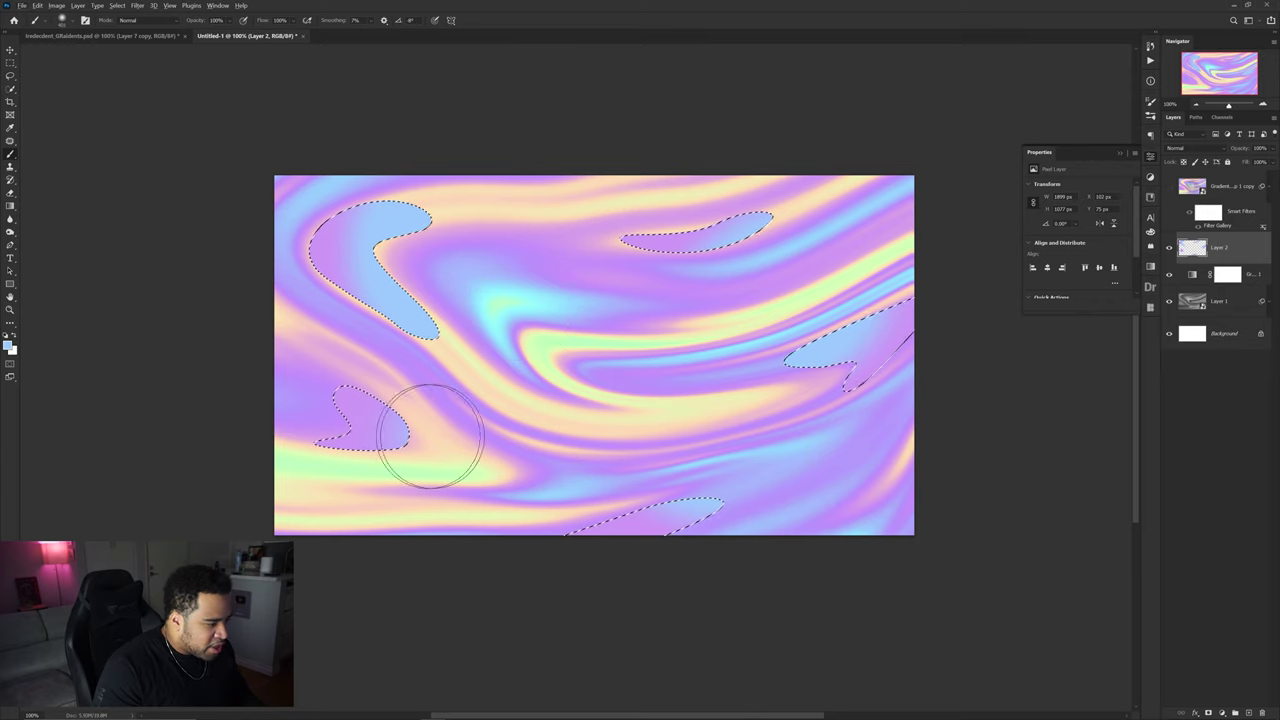
Step: Sample a soft pink and paint it onto the tip of the upper-left shape and into the right-edge shape
left_click(512, 395, "alt")
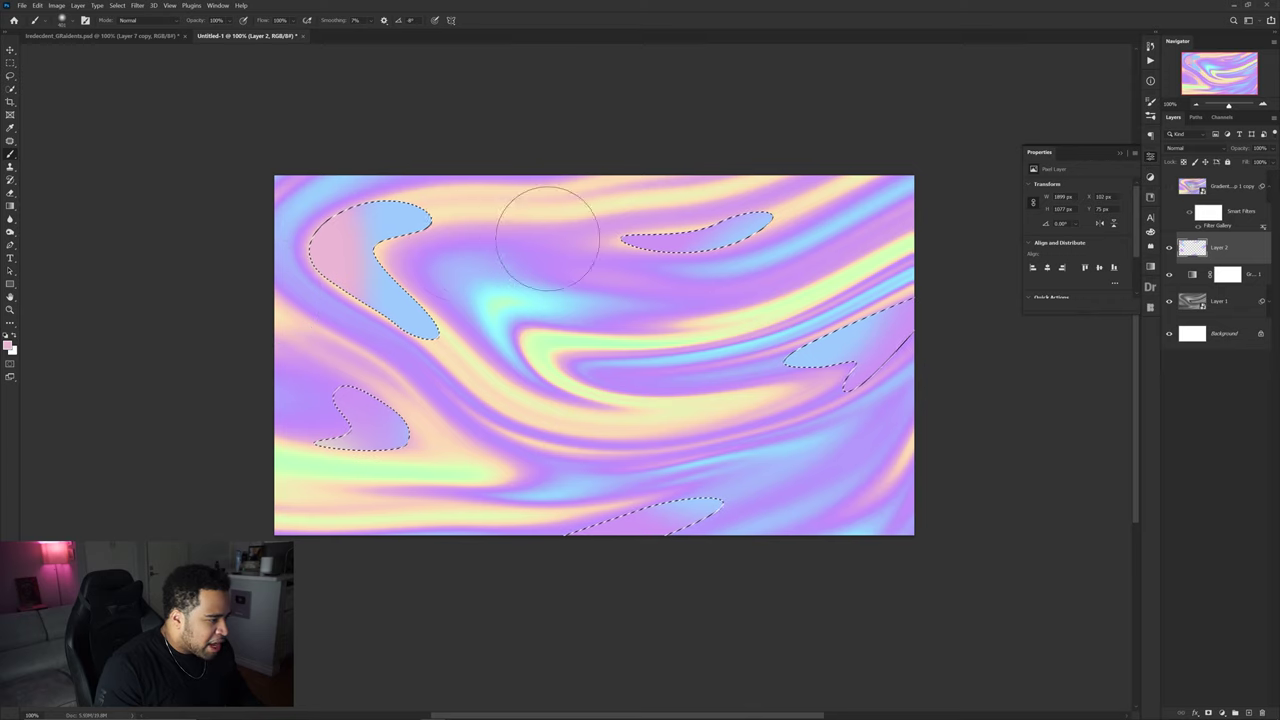
key("ctrl+z")
left_click(467, 212)
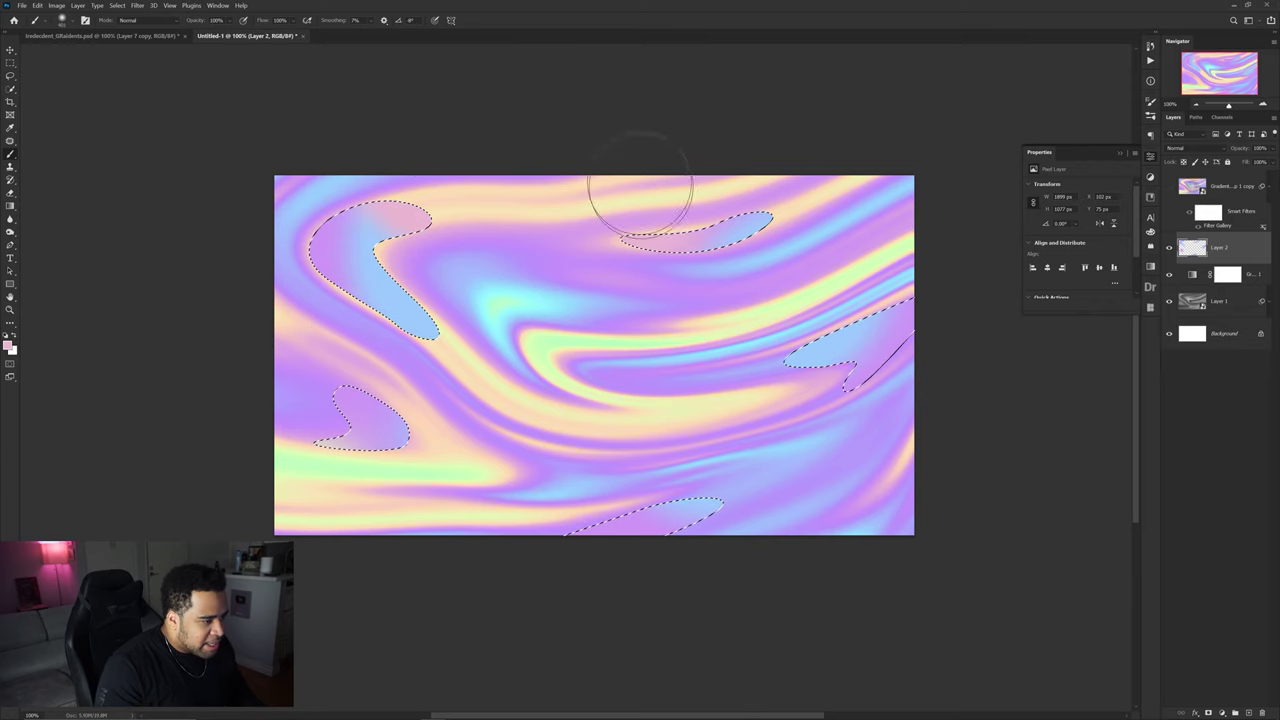
mouse_move(634, 194)
left_mouse_down()
mouse_move(754, 265)
mouse_move(859, 392)
mouse_move(925, 392)
left_mouse_up()
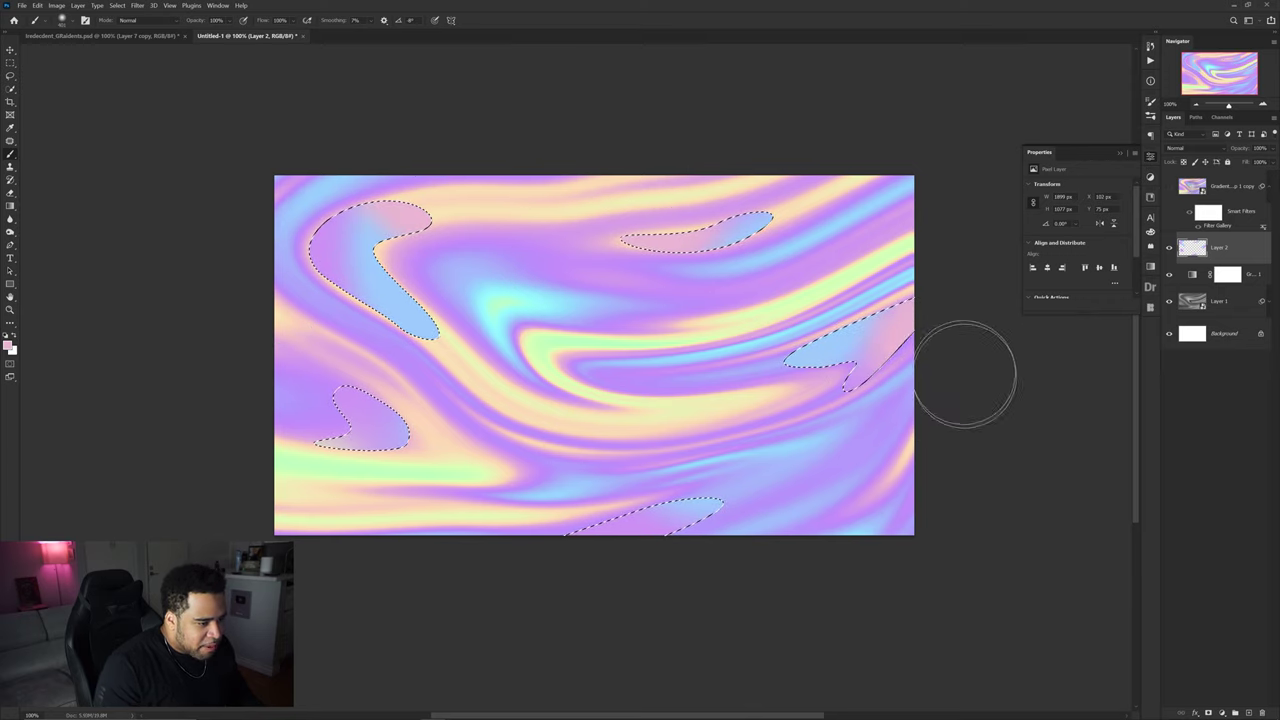
Step: Sample the light green, brush it along the edges of the selected shapes, and deselect
left_click(562, 344, "alt")
mouse_move(507, 285)
left_mouse_down()
mouse_move(529, 356)
mouse_move(499, 244)
mouse_move(474, 434)
left_mouse_up()
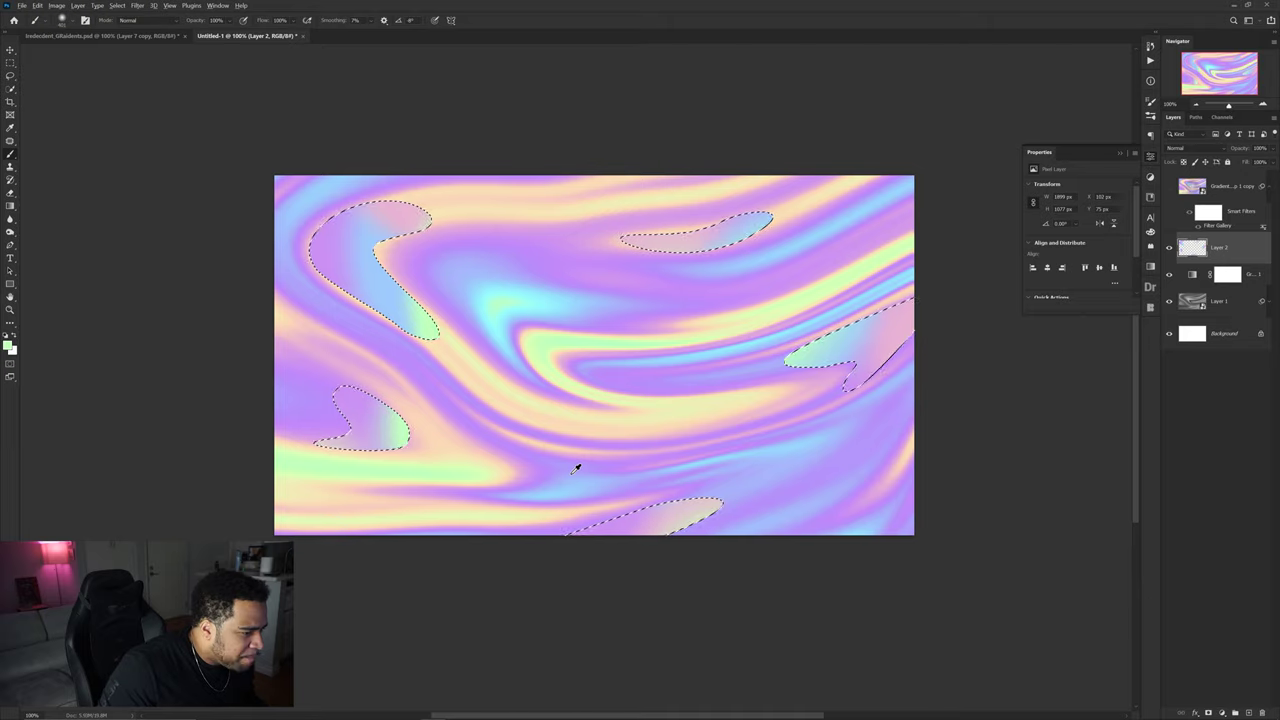
key("ctrl+d")
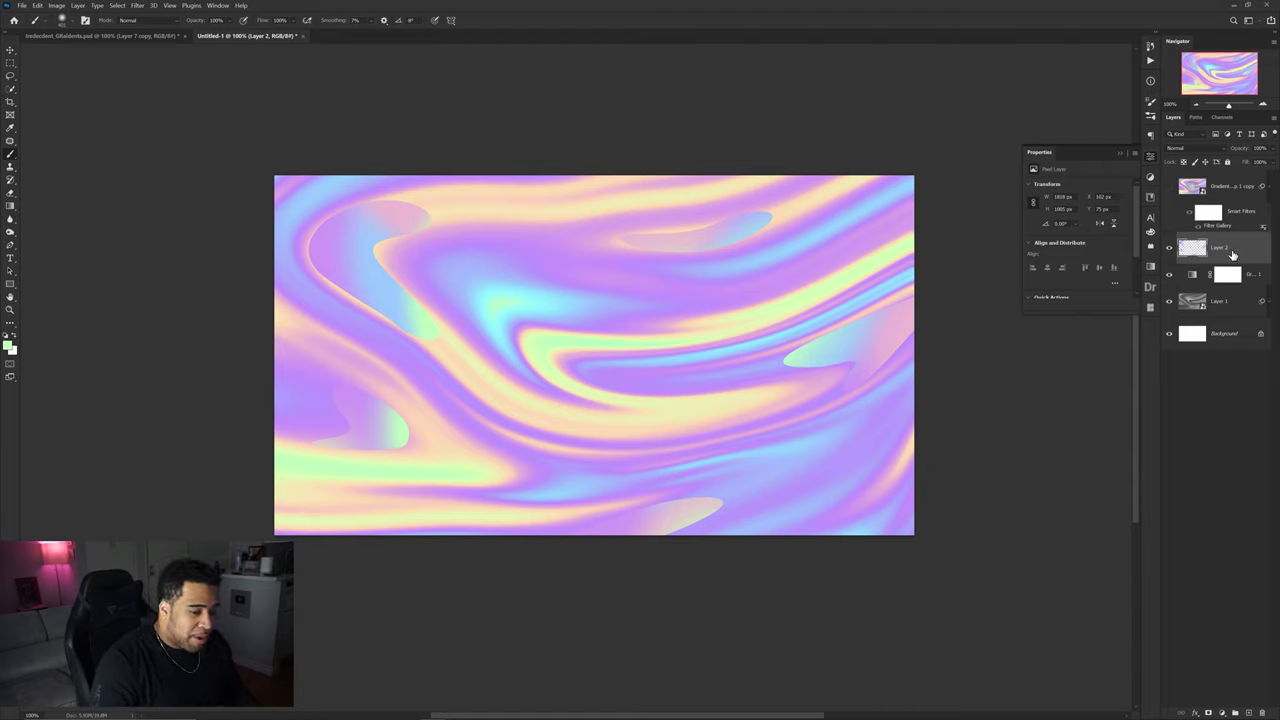
Step: Delete the hidden Gradient Map 1 copy layer and compare the artwork with Layer 2 hidden and shown
left_click(1218, 194)
key("Delete")
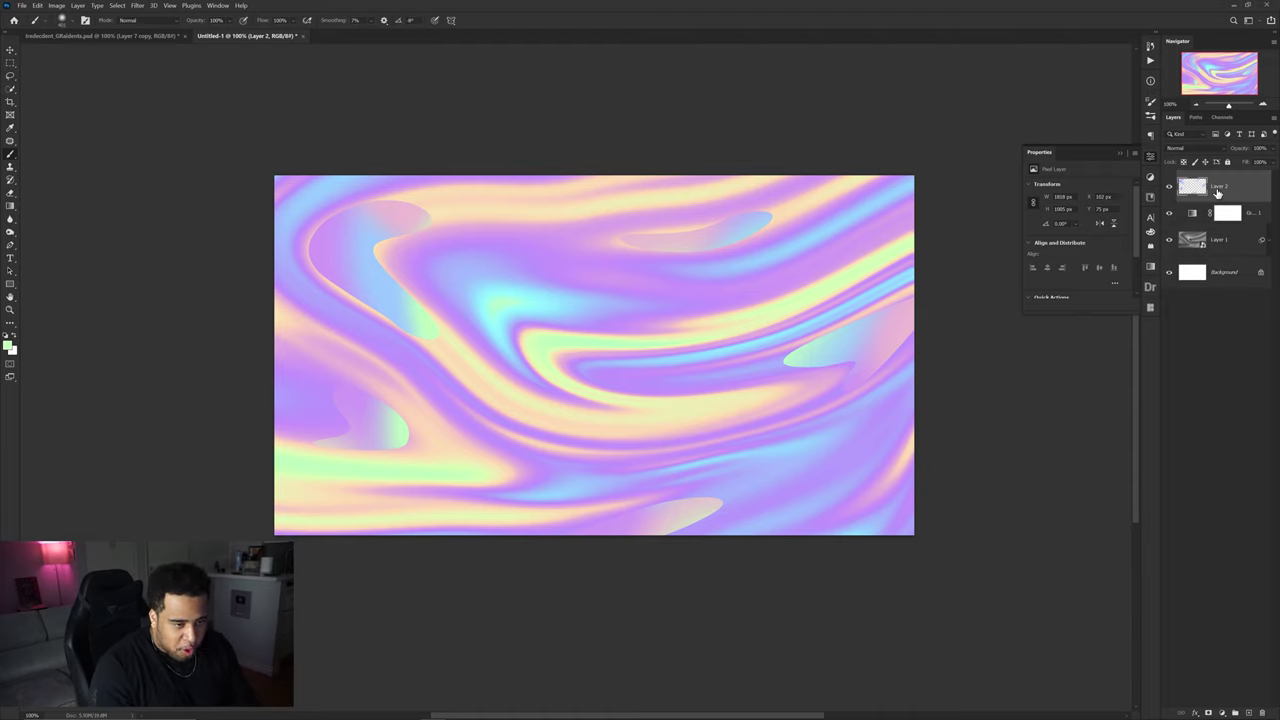
left_click(1169, 186)
left_click(1169, 186)
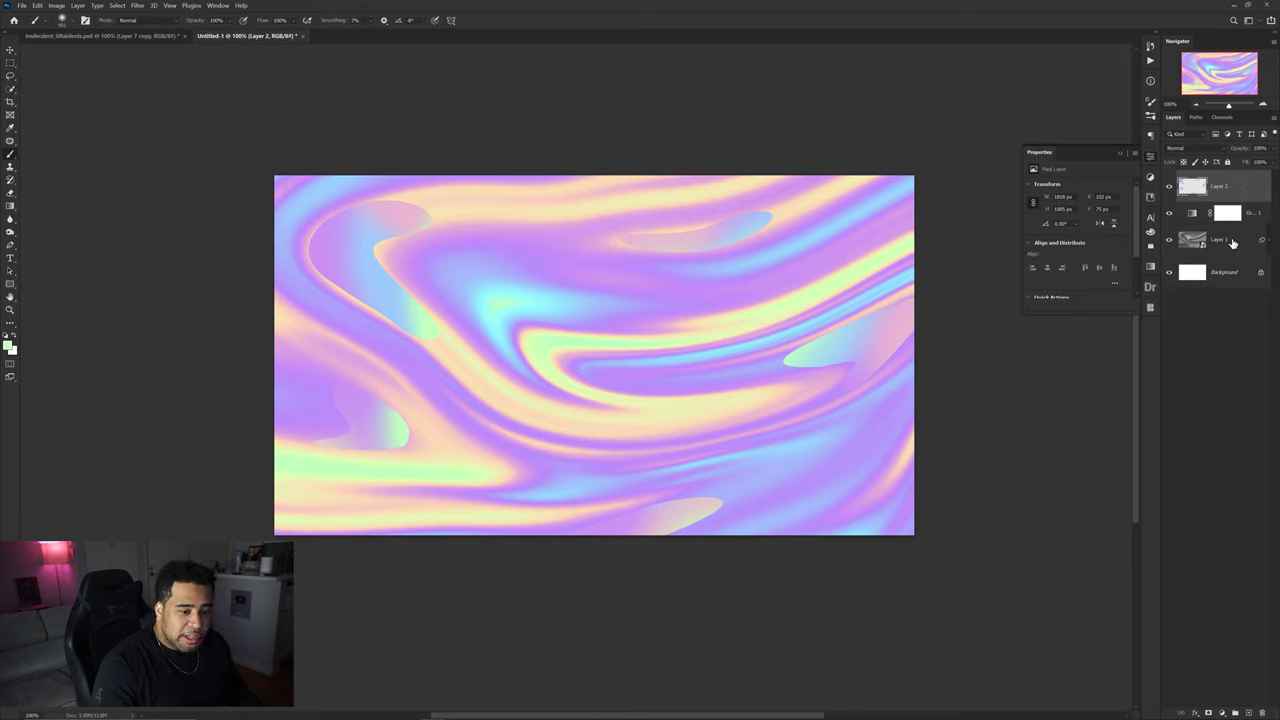
Step: Merge duplicates of Layer 2, the gradient map and Layer 1 into one layer and convert it to a smart object
left_click(1226, 240, "shift")
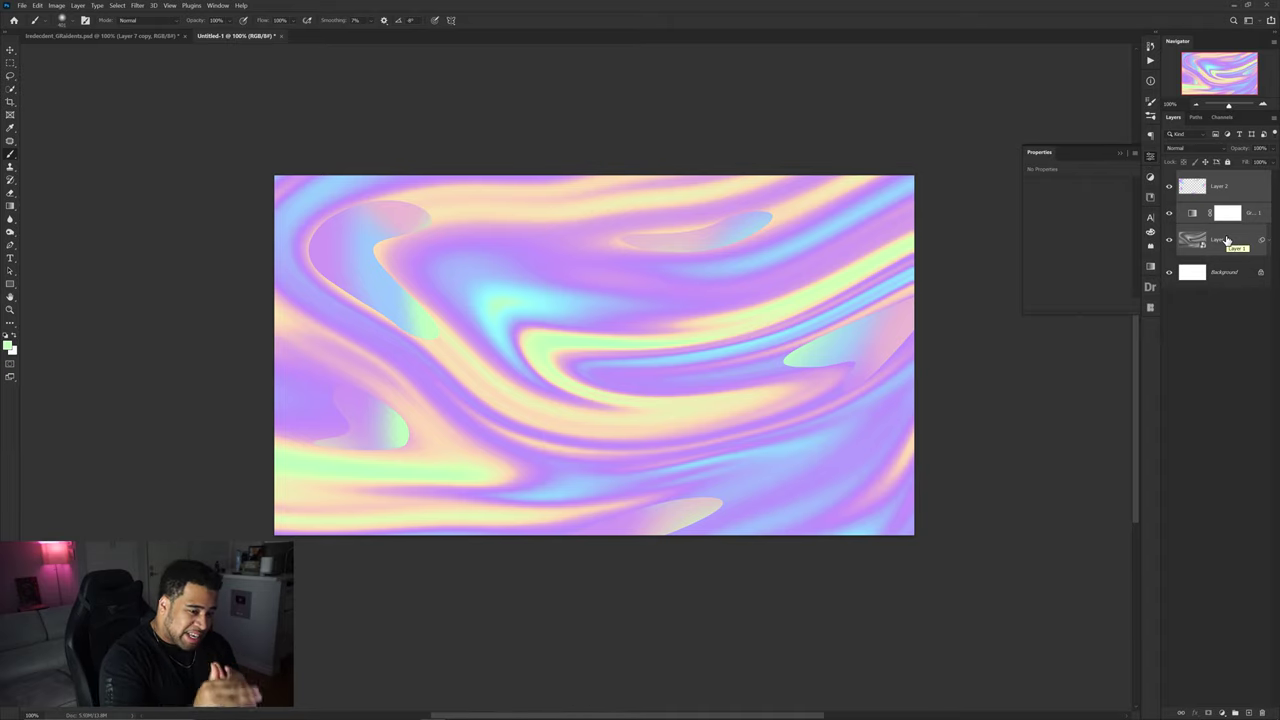
key("ctrl+j")
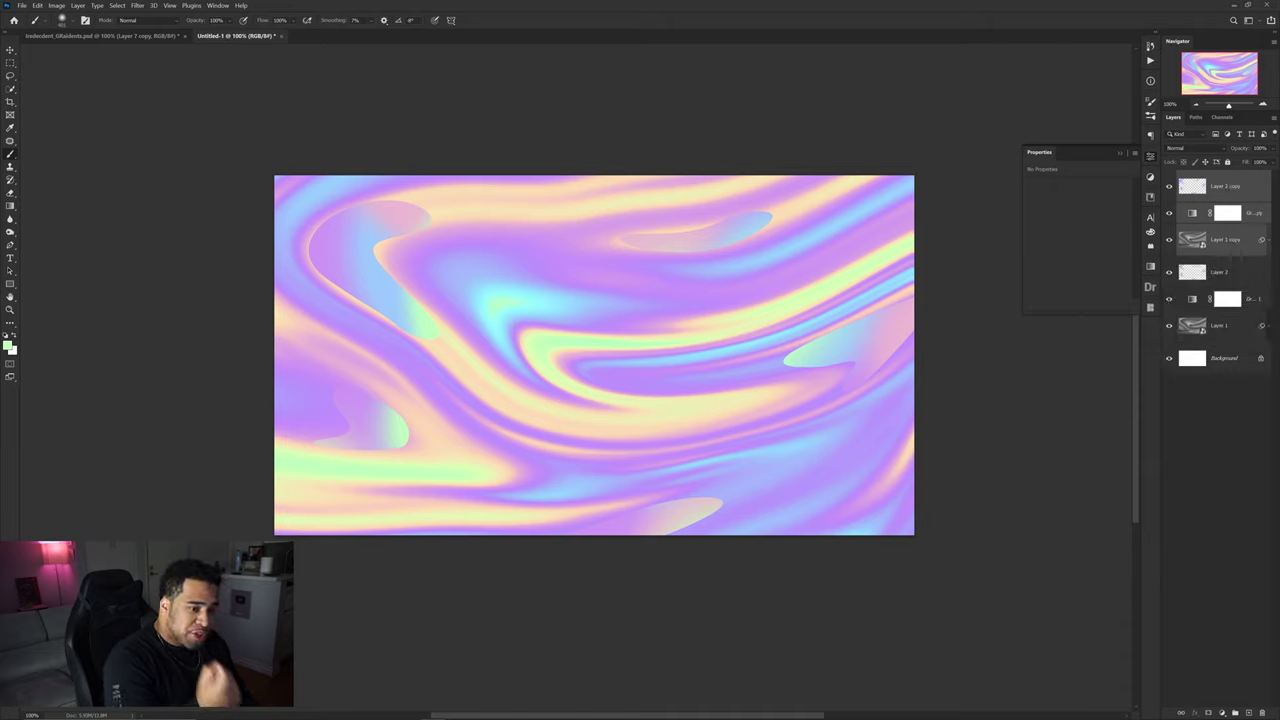
key("ctrl+e")
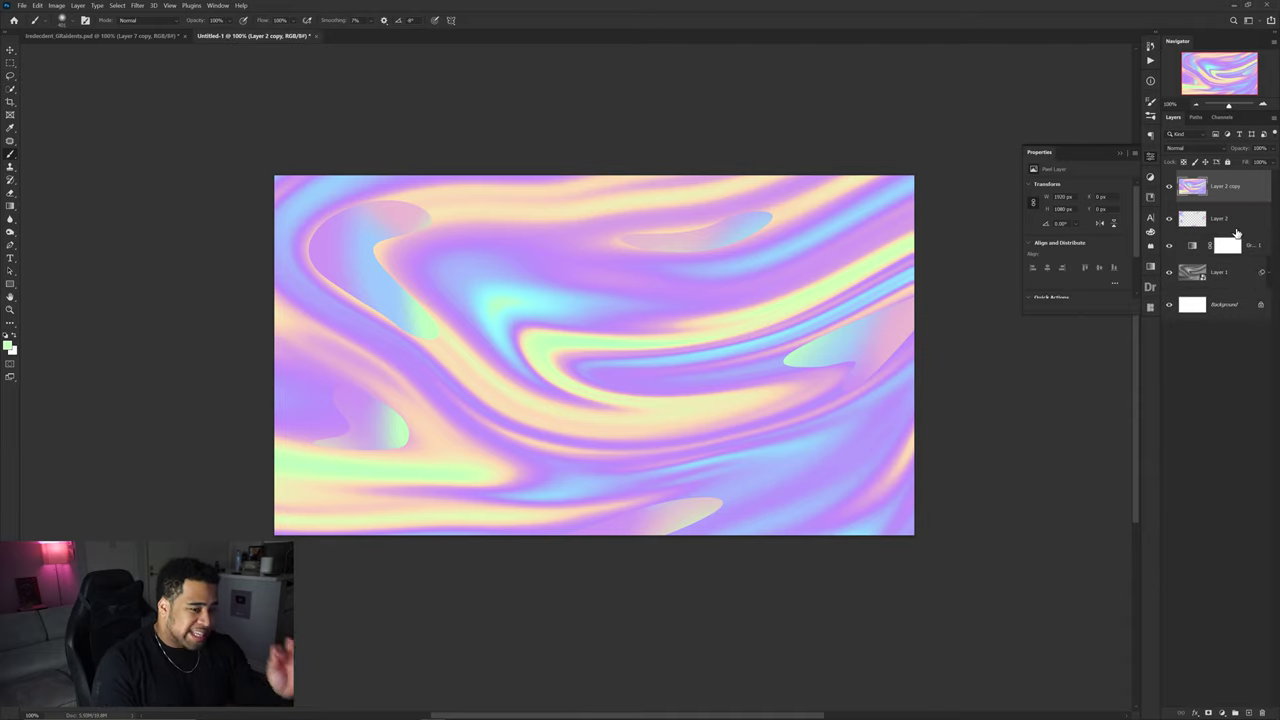
right_click(1230, 188)
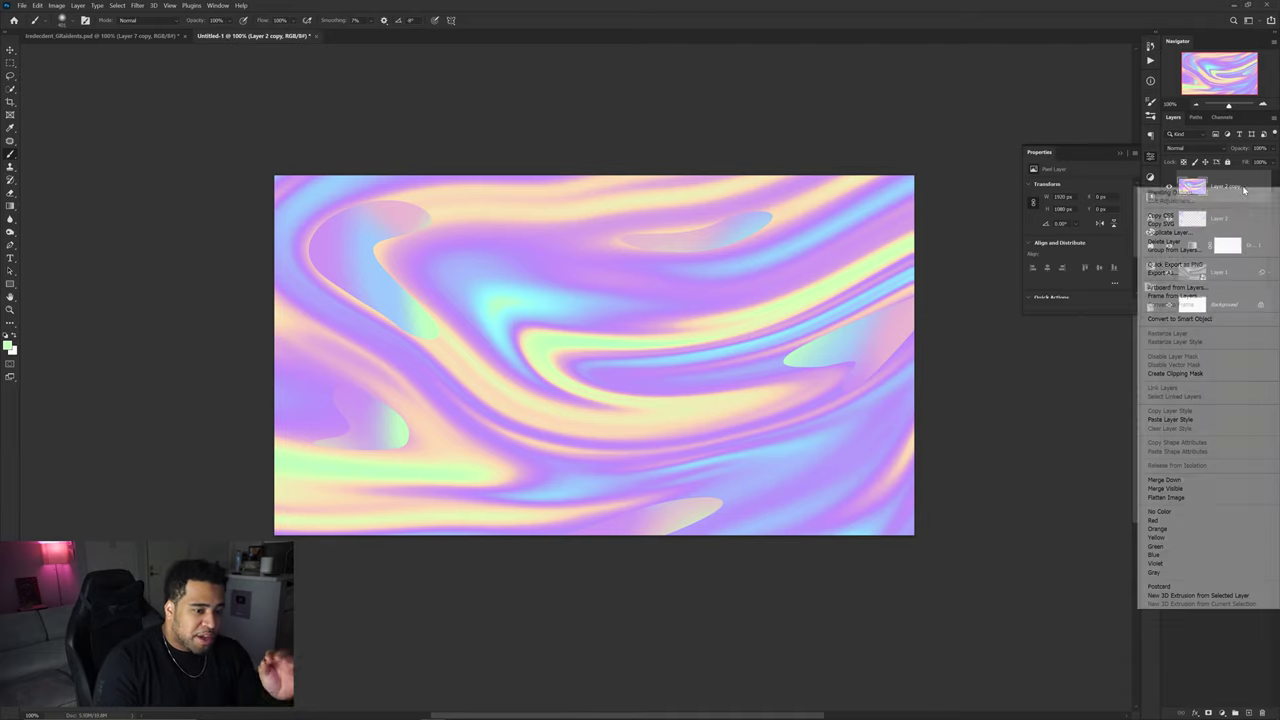
left_click(1190, 318)
Step: Apply the Filter Gallery's Plastic Wrap to Layer 2 copy with Highlight Strength 15, Detail 11 and Smoothness 15
left_click(137, 5)
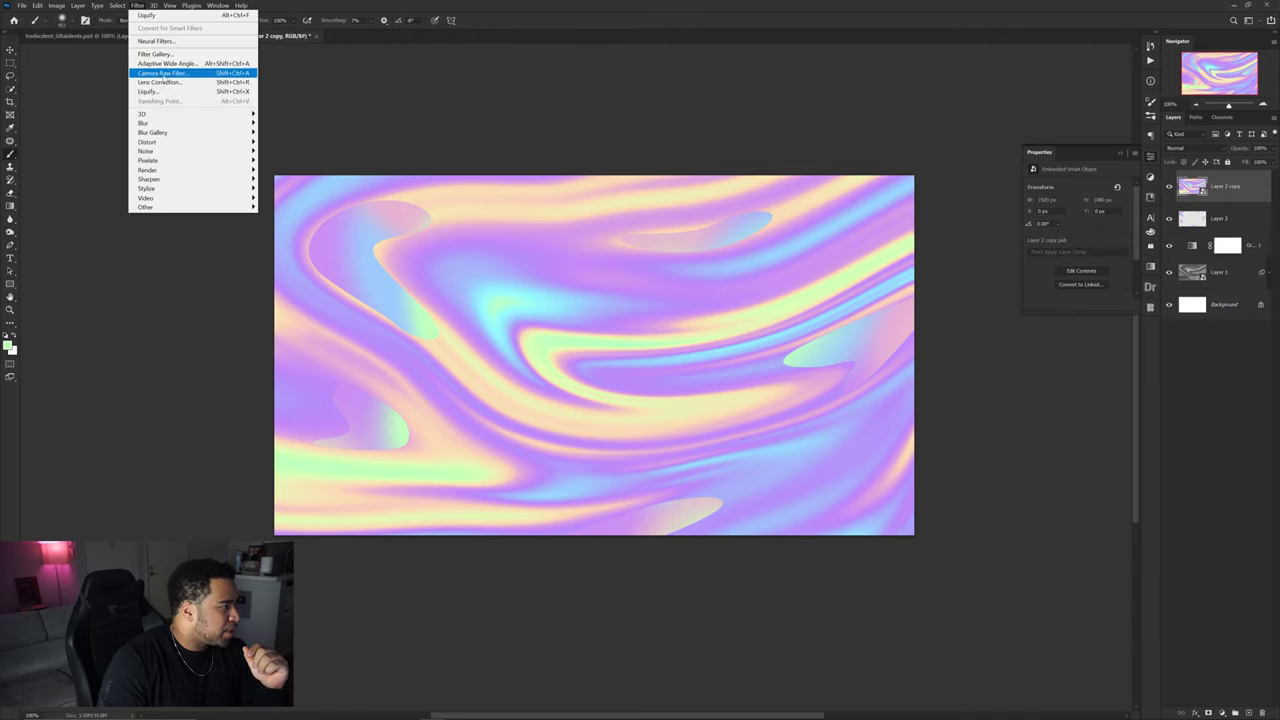
left_click(155, 53)
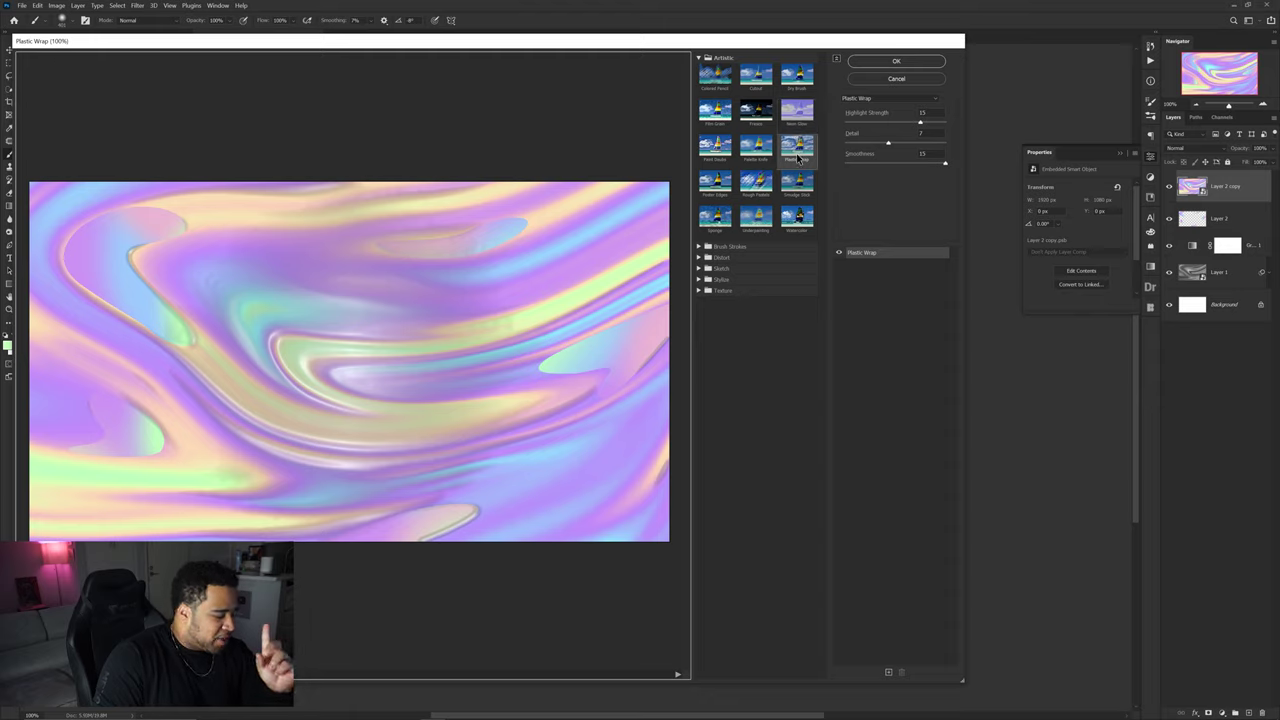
left_click(699, 58)
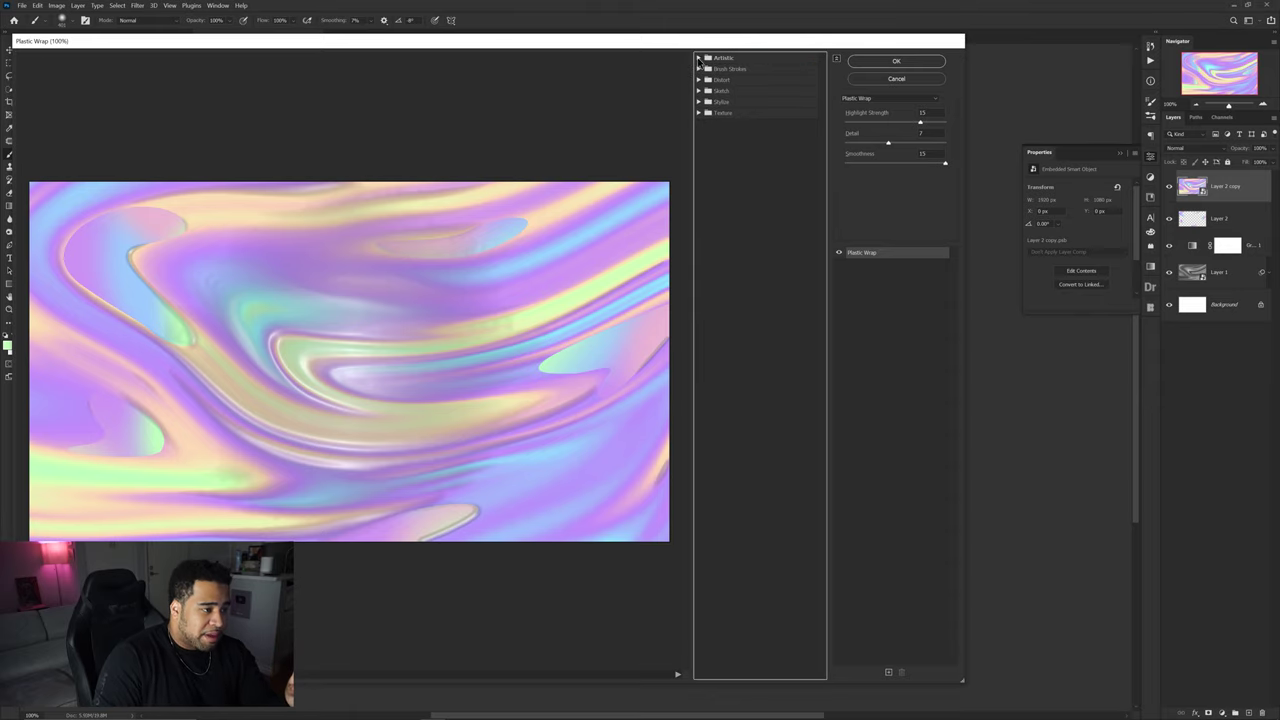
left_click(703, 58)
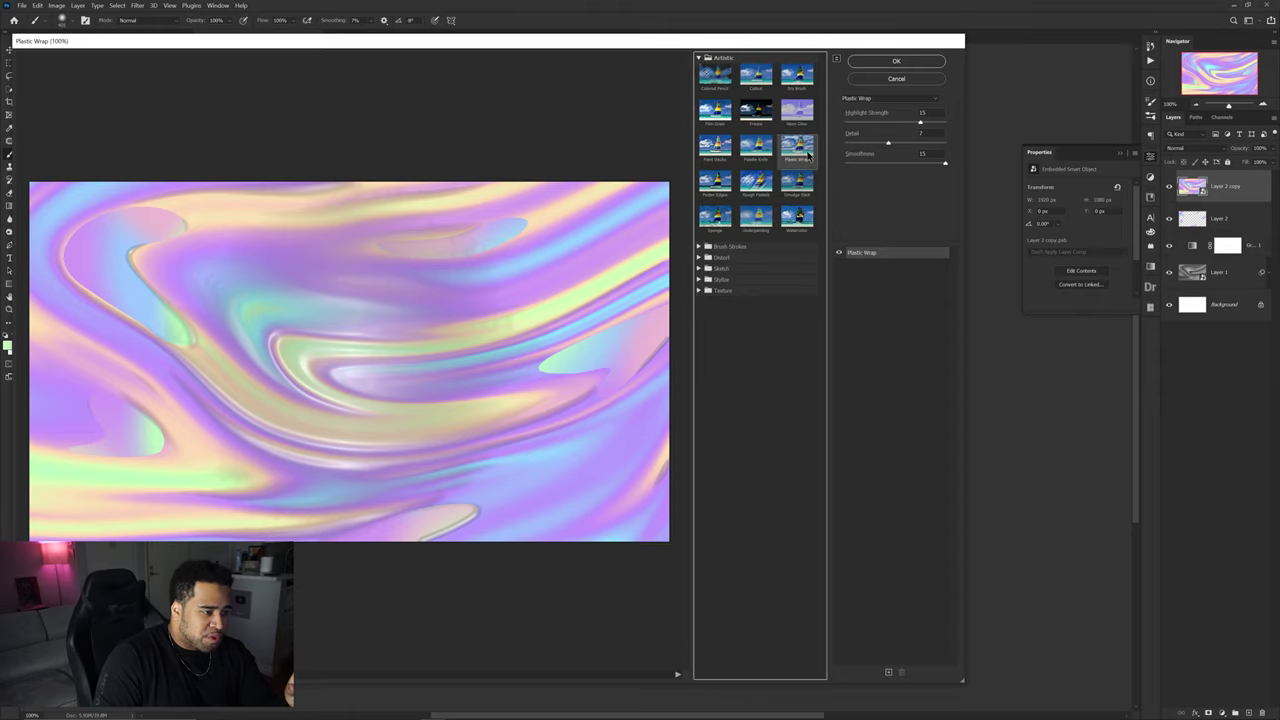
left_click(935, 112)
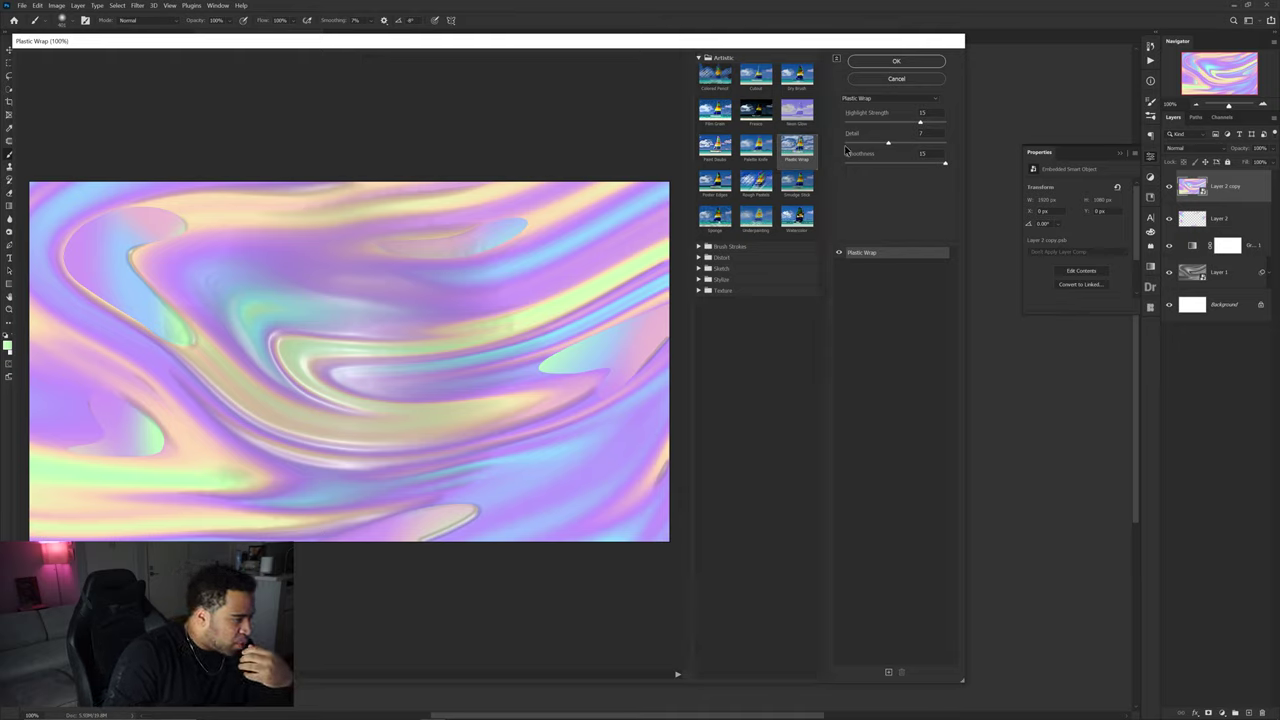
left_click(160, 407)
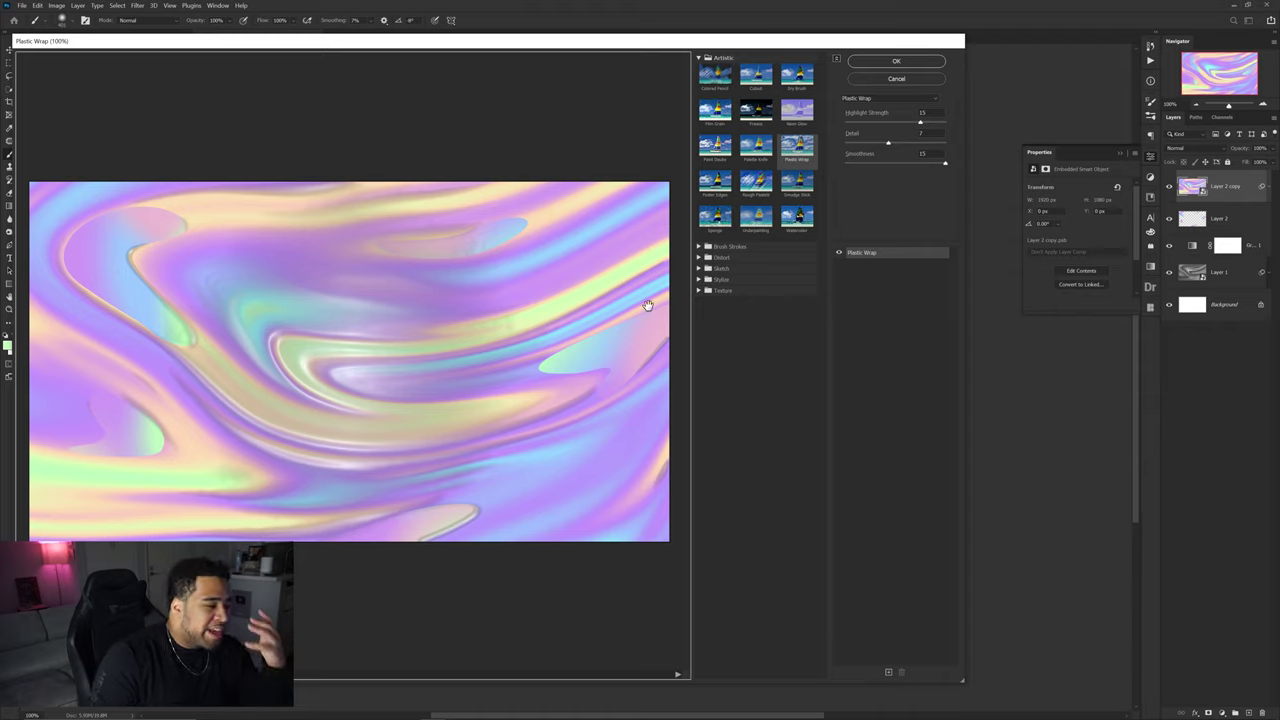
left_click_drag(888, 143, 920, 149)
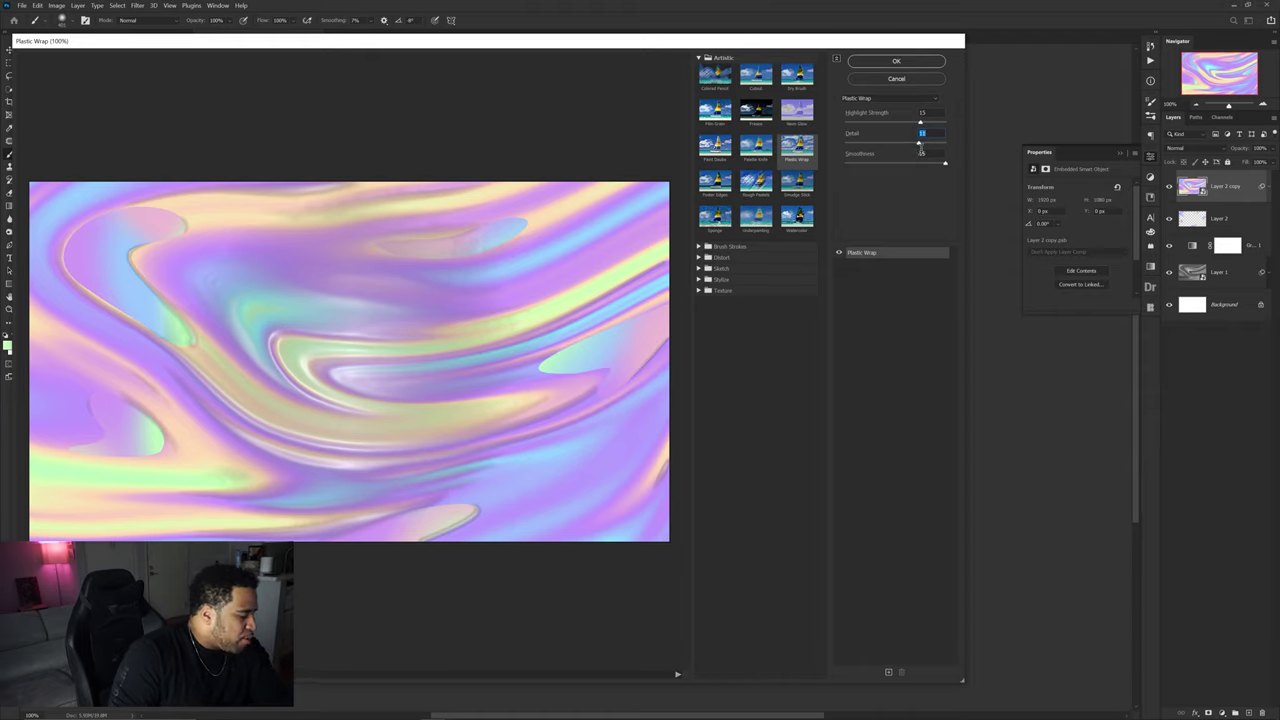
left_click(908, 64)
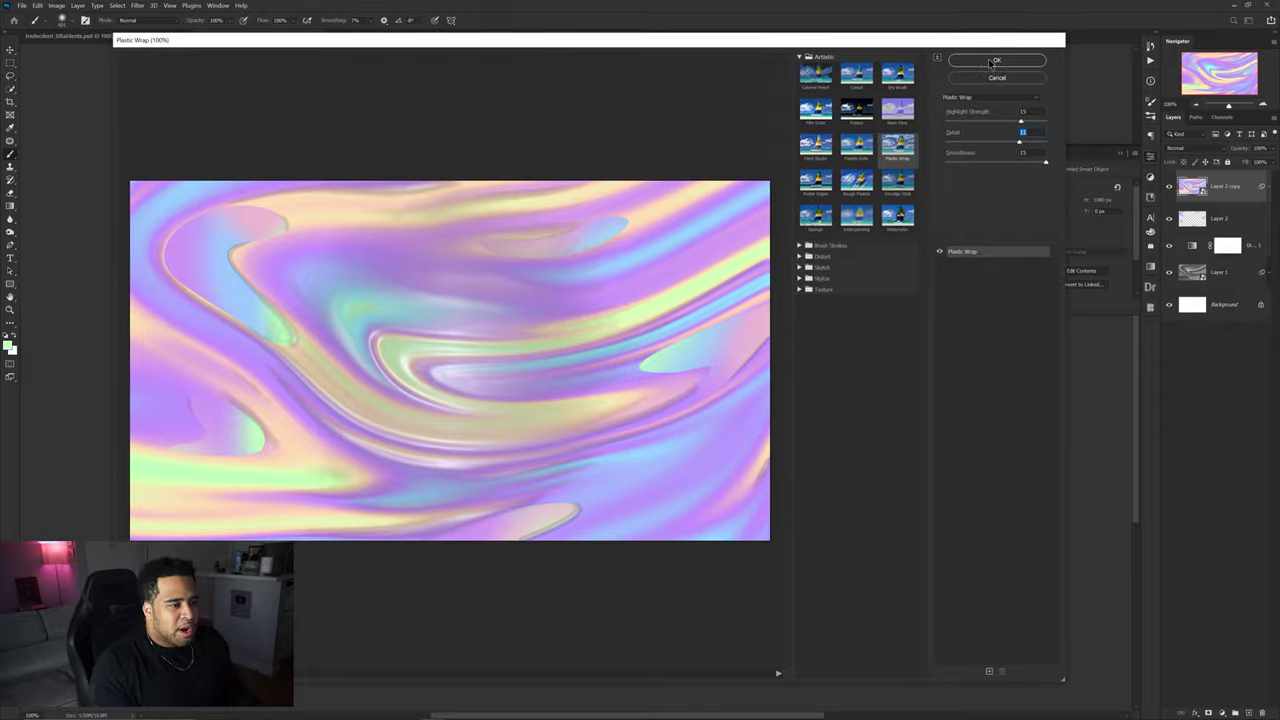
left_click(702, 268)
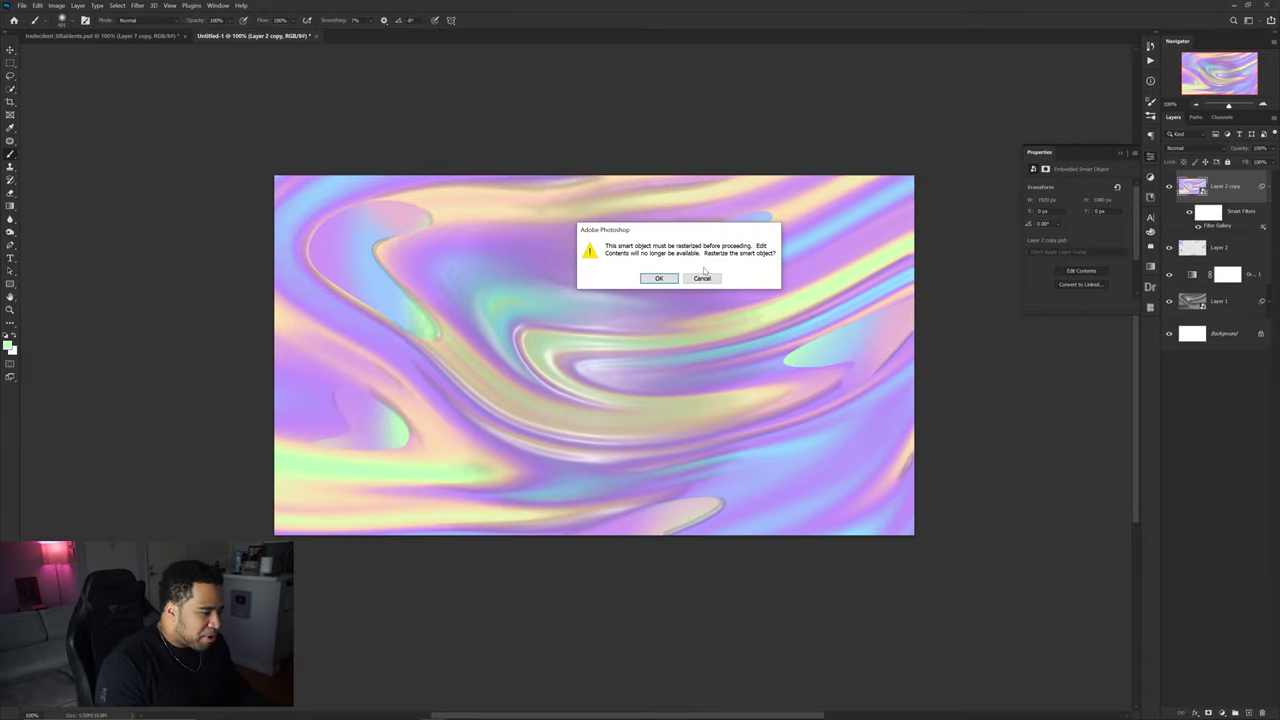
left_click(692, 281)
Step: Rasterize a duplicate of the Plastic Wrap layer and convert it back into a smart object
key("v")
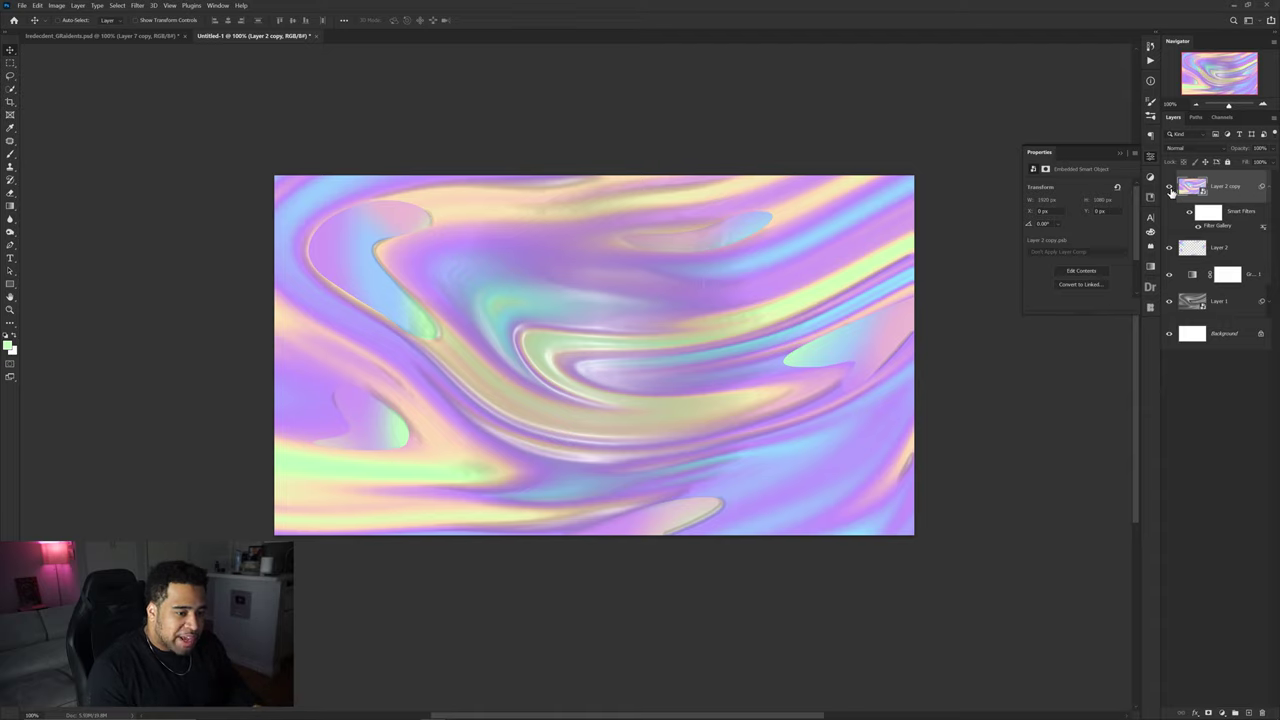
key("ctrl+j")
right_click(1238, 189)
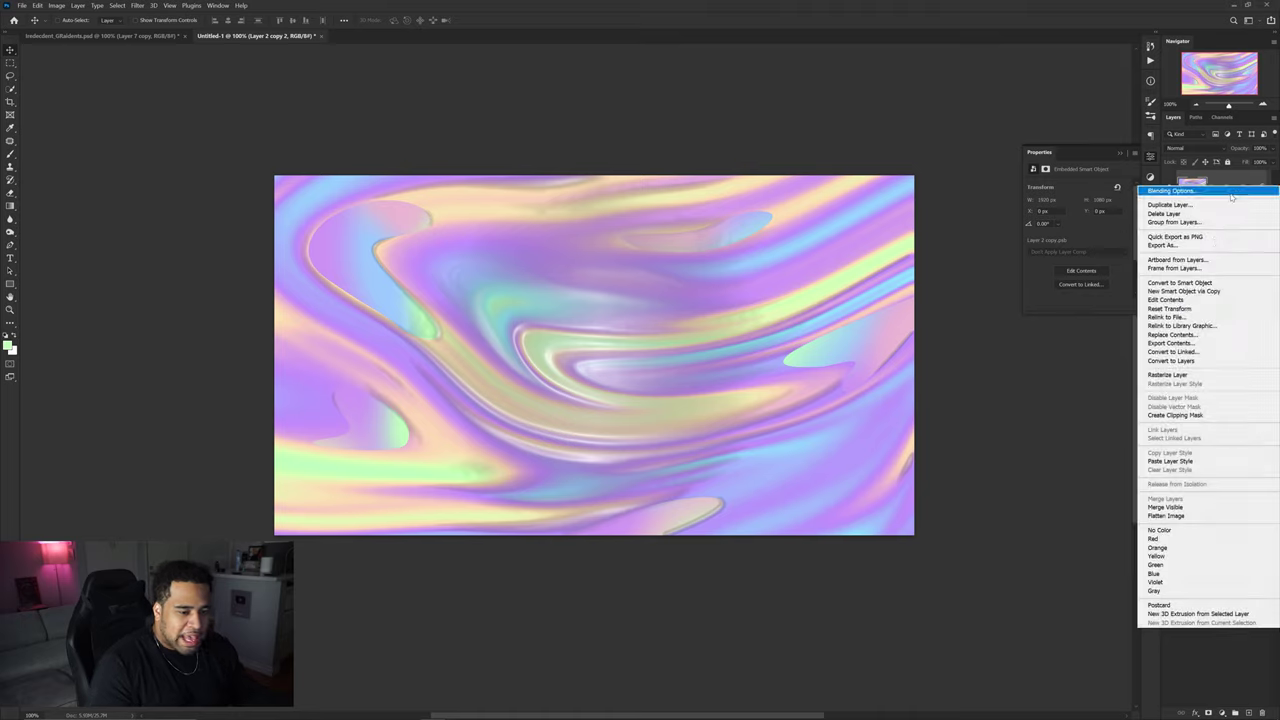
left_click(1172, 373)
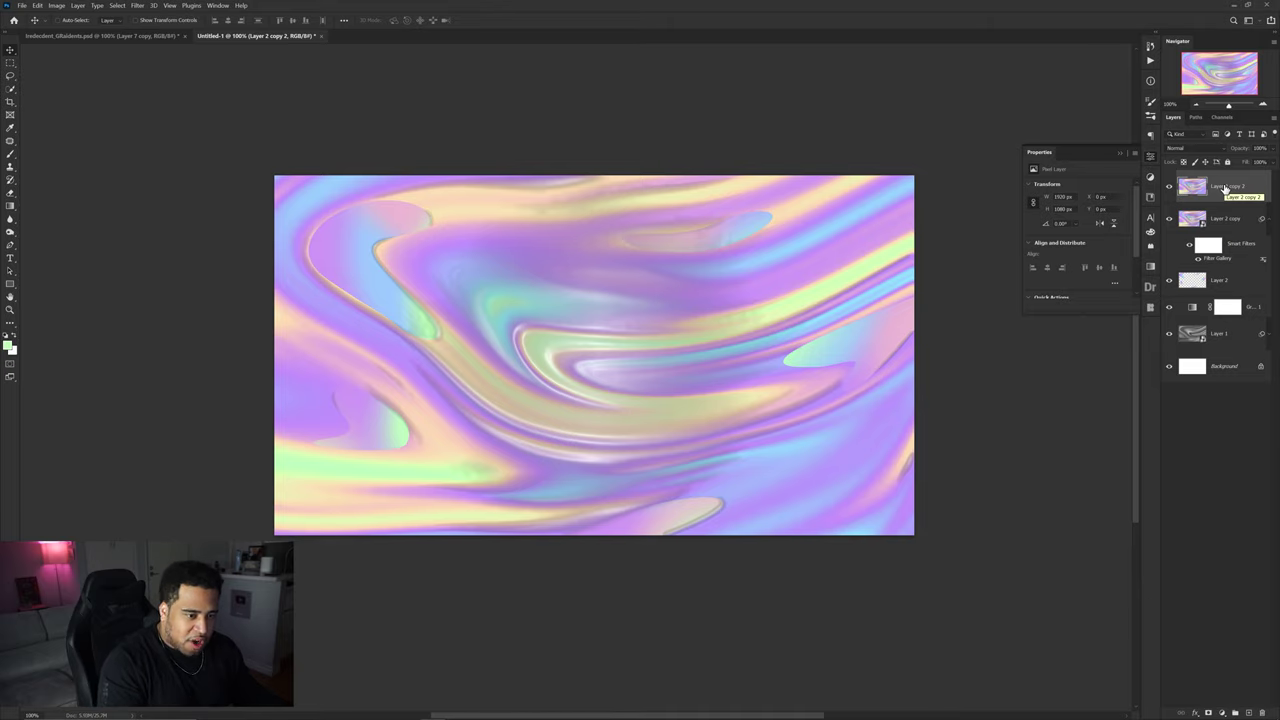
right_click(1226, 188)
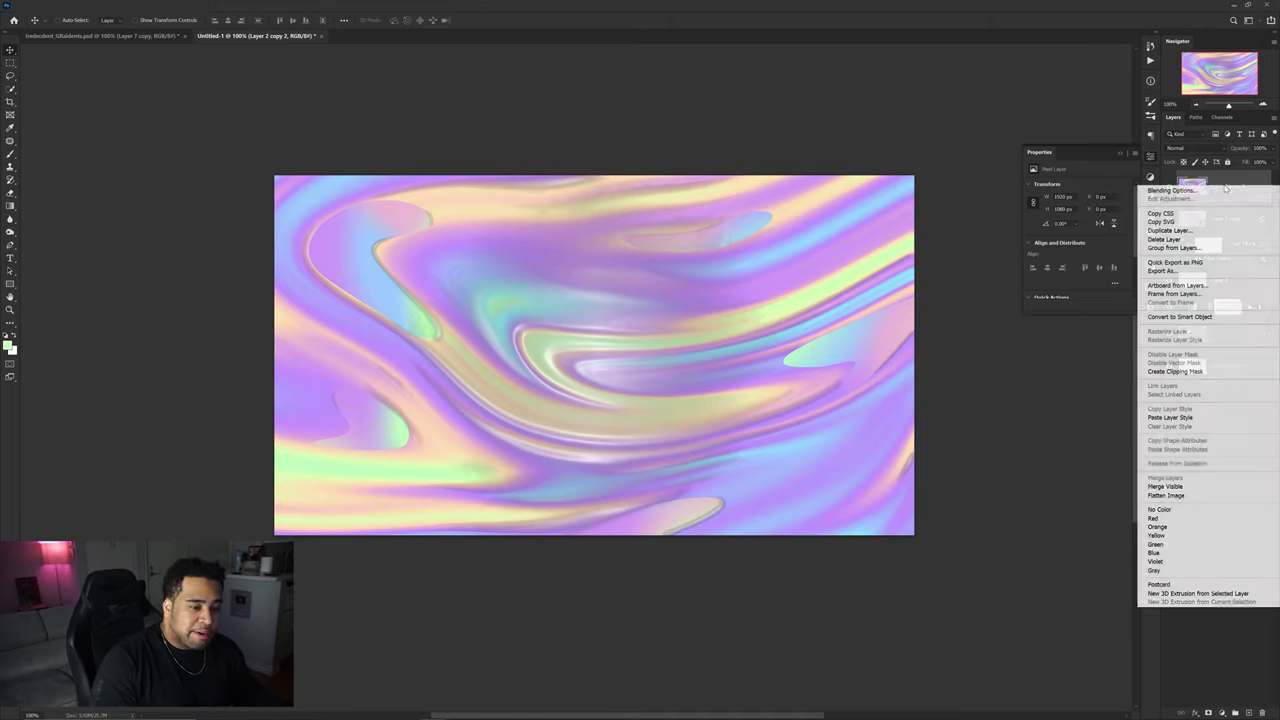
left_click(1180, 316)
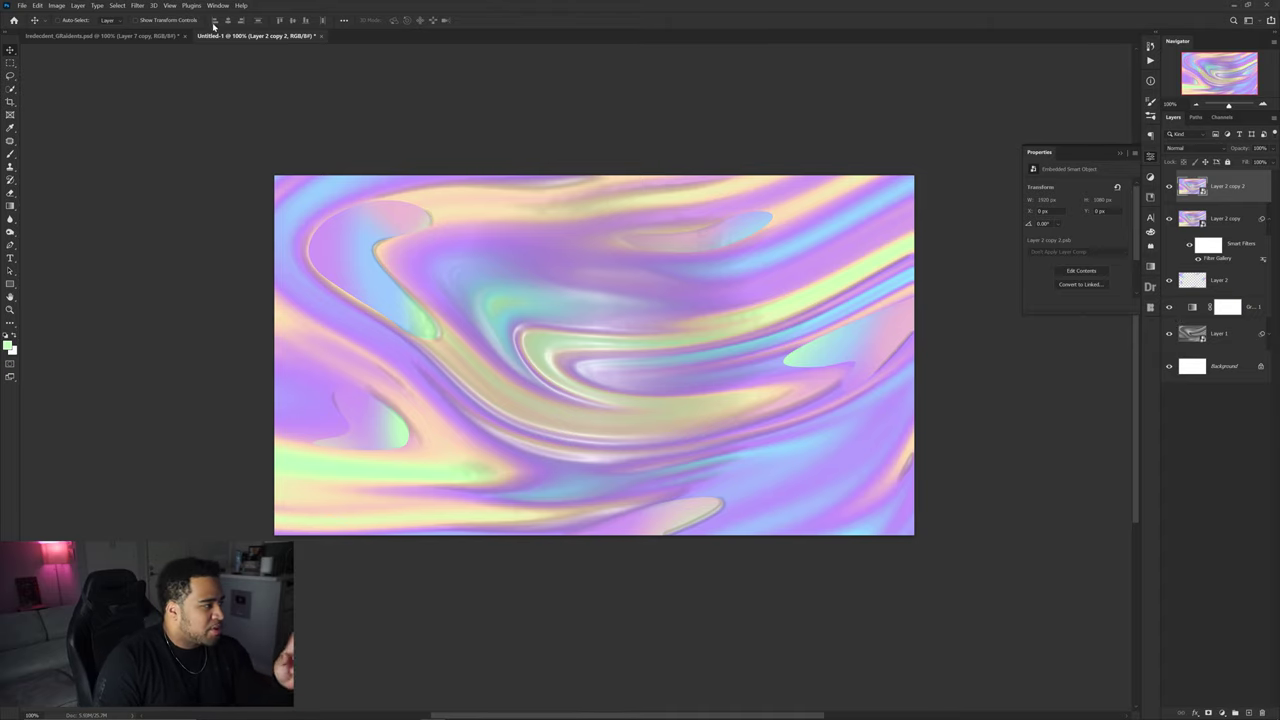
Step: Start a Camera Raw filter on Layer 2 copy 2 and set Texture to +100, Clarity to +11 and Dehaze to +2
left_click(149, 6)
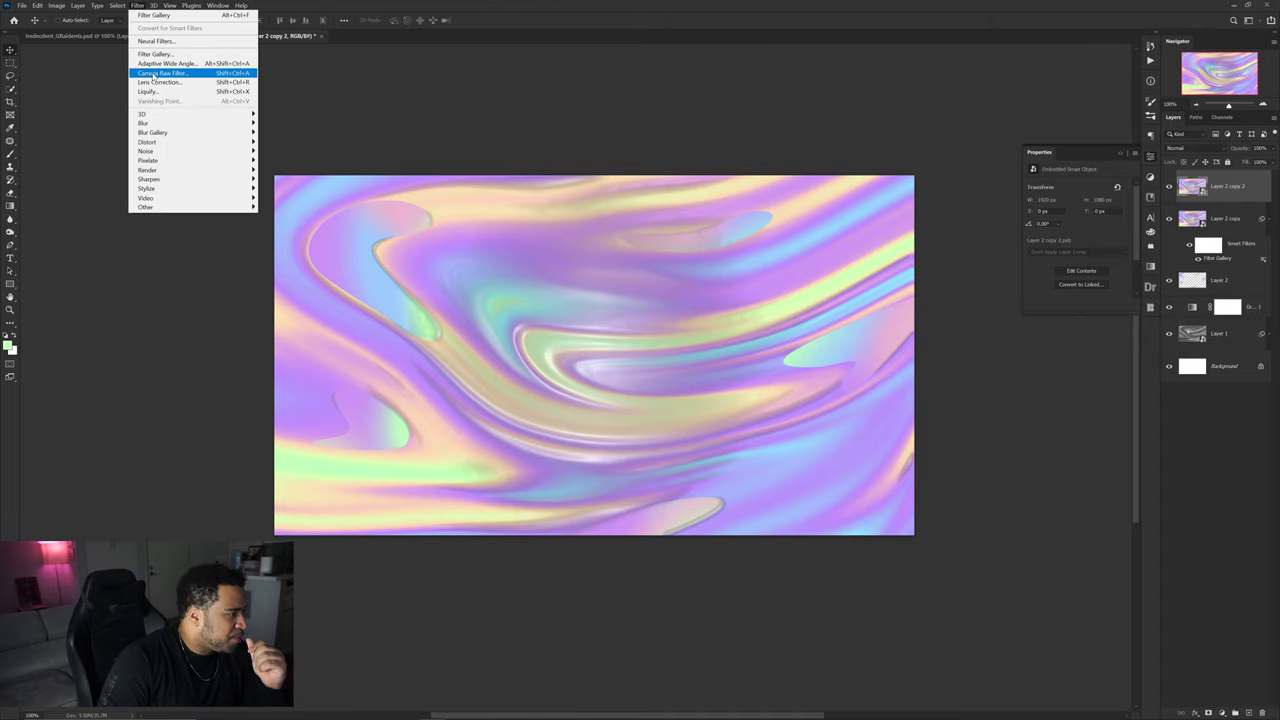
left_click(156, 74)
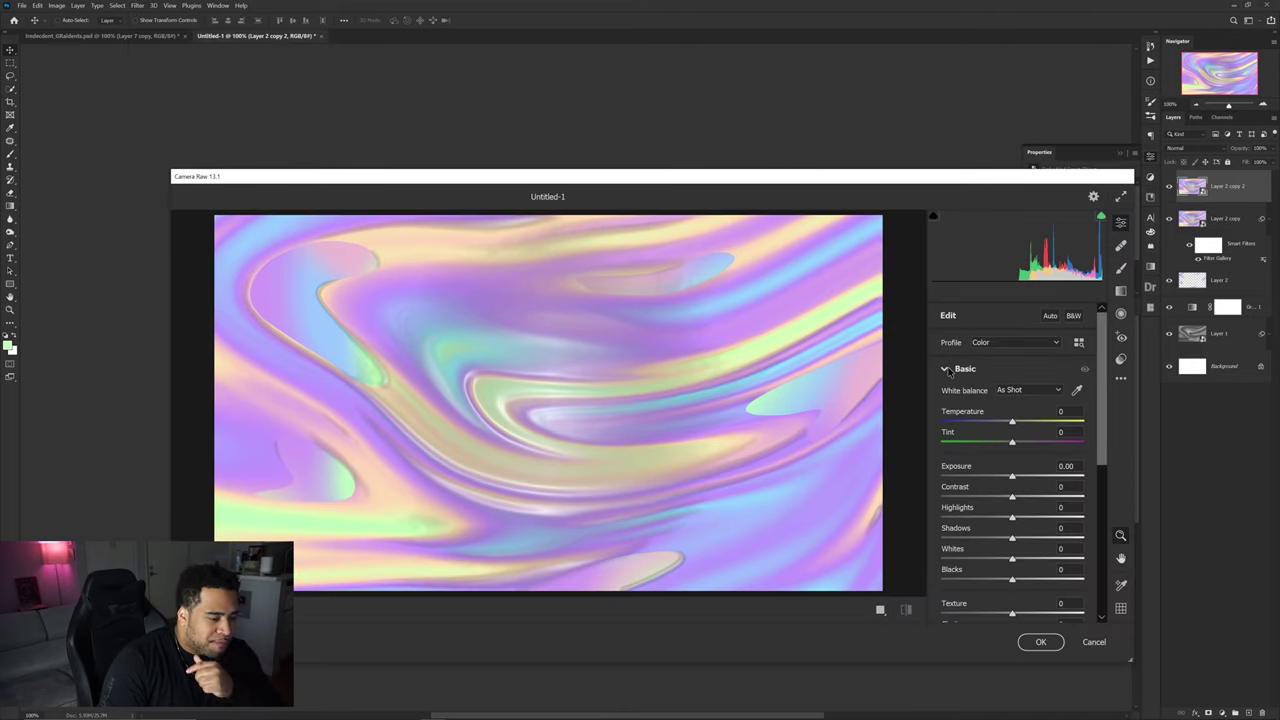
left_click(950, 368)
left_click_drag(922, 177, 908, 150)
left_click(945, 342)
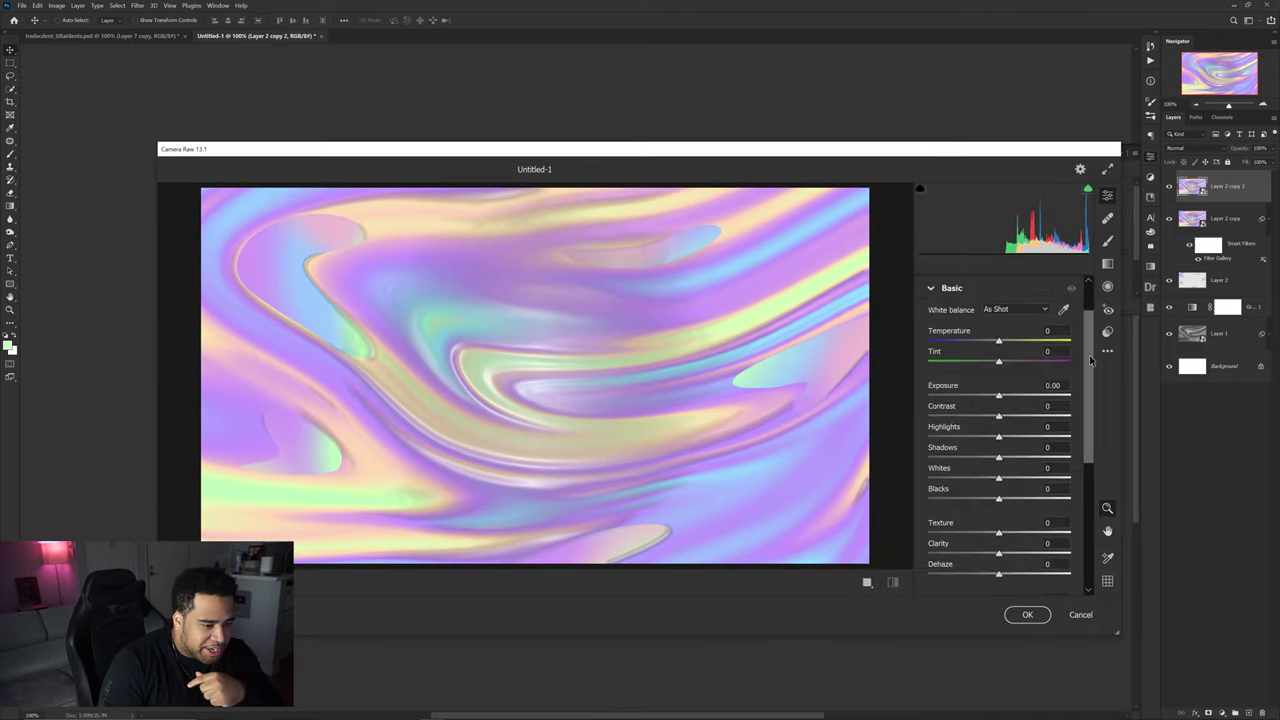
left_click_drag(1086, 357, 1083, 413)
left_click_drag(998, 417, 1106, 416)
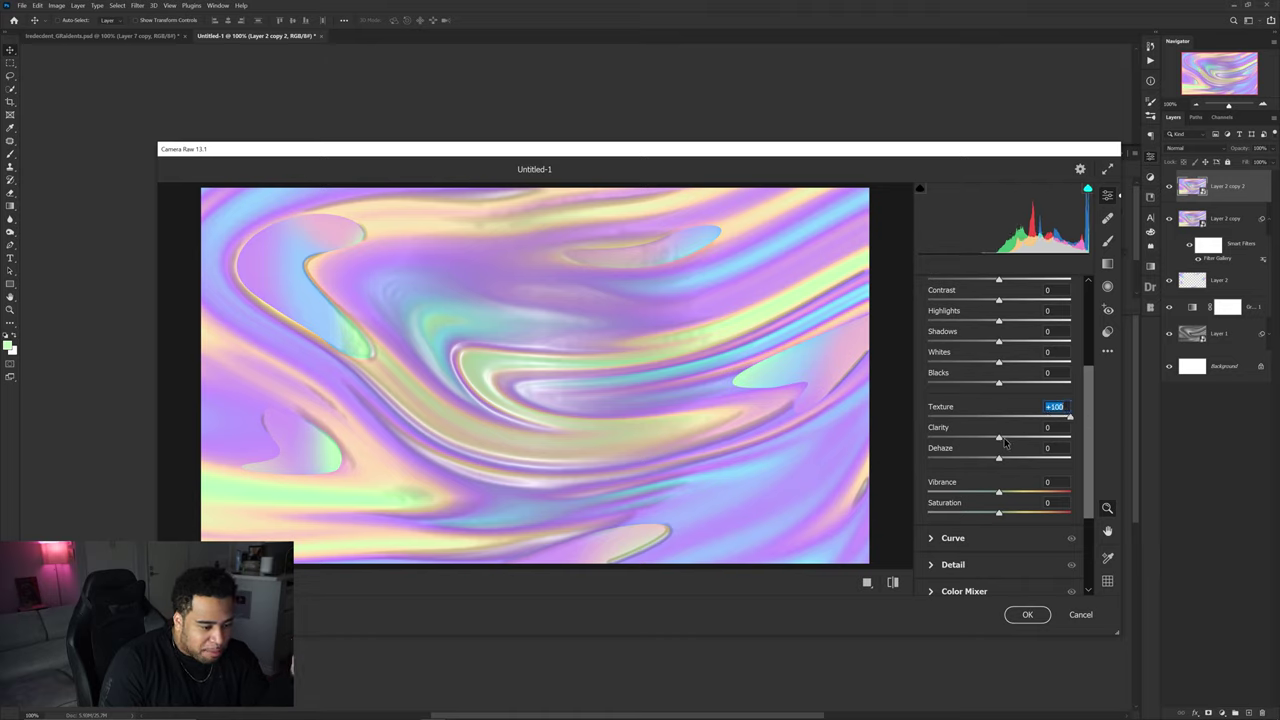
left_click_drag(999, 439, 1002, 441)
mouse_move(1005, 440)
left_mouse_down()
mouse_move(1021, 458)
mouse_move(1003, 460)
left_mouse_up()
Step: Set Blacks to -36 and Saturation to +17 in the Camera Raw filter
left_click_drag(998, 383, 973, 385)
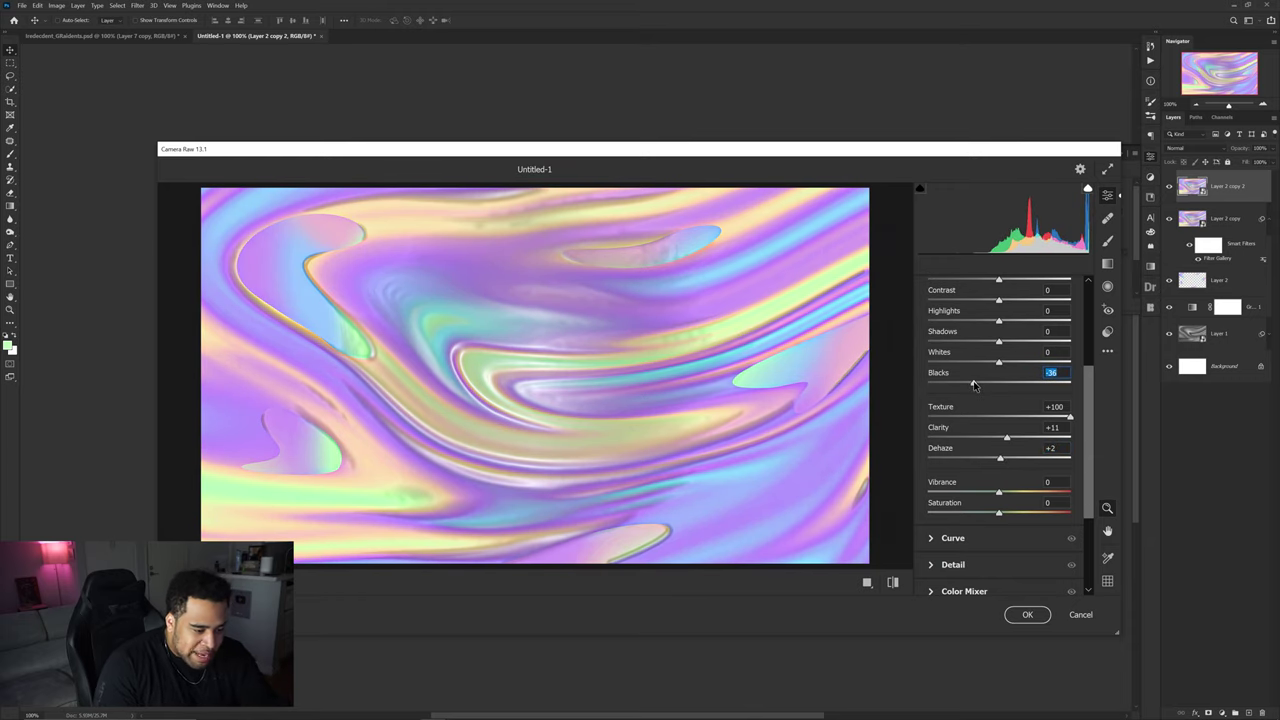
left_click(1000, 513)
left_click_drag(1000, 515, 1011, 515)
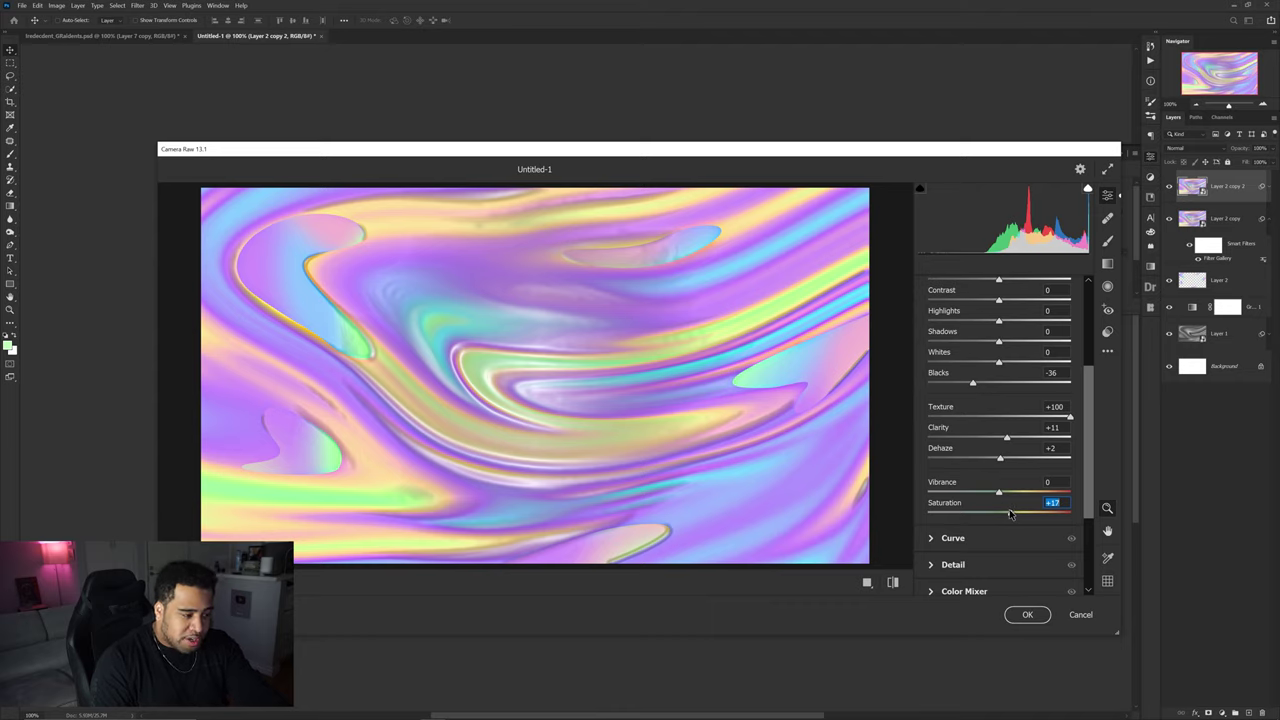
Step: Raise Saturation to +22 in the Camera Raw filter and set the Detail values to Noise Reduction 100 and Sharpening 30
mouse_move(1010, 513)
left_mouse_down()
mouse_move(1063, 510)
mouse_move(1015, 513)
left_mouse_up()
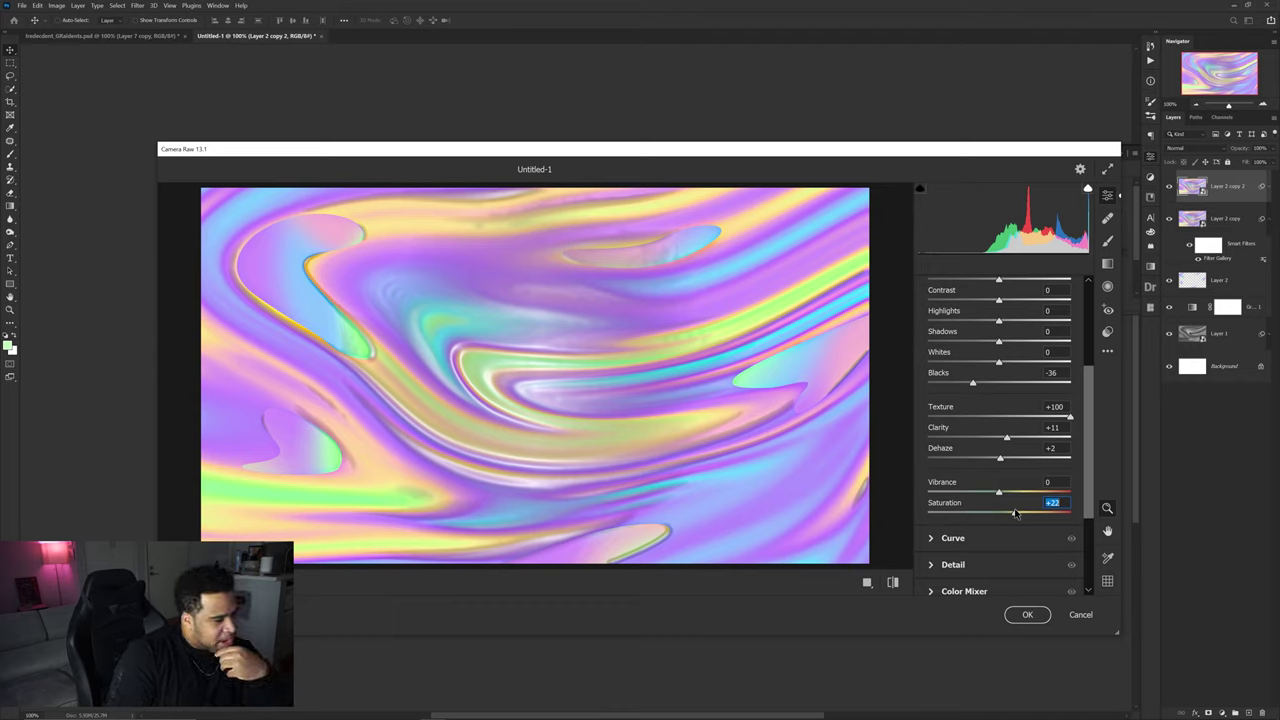
left_click_drag(1090, 397, 1087, 436)
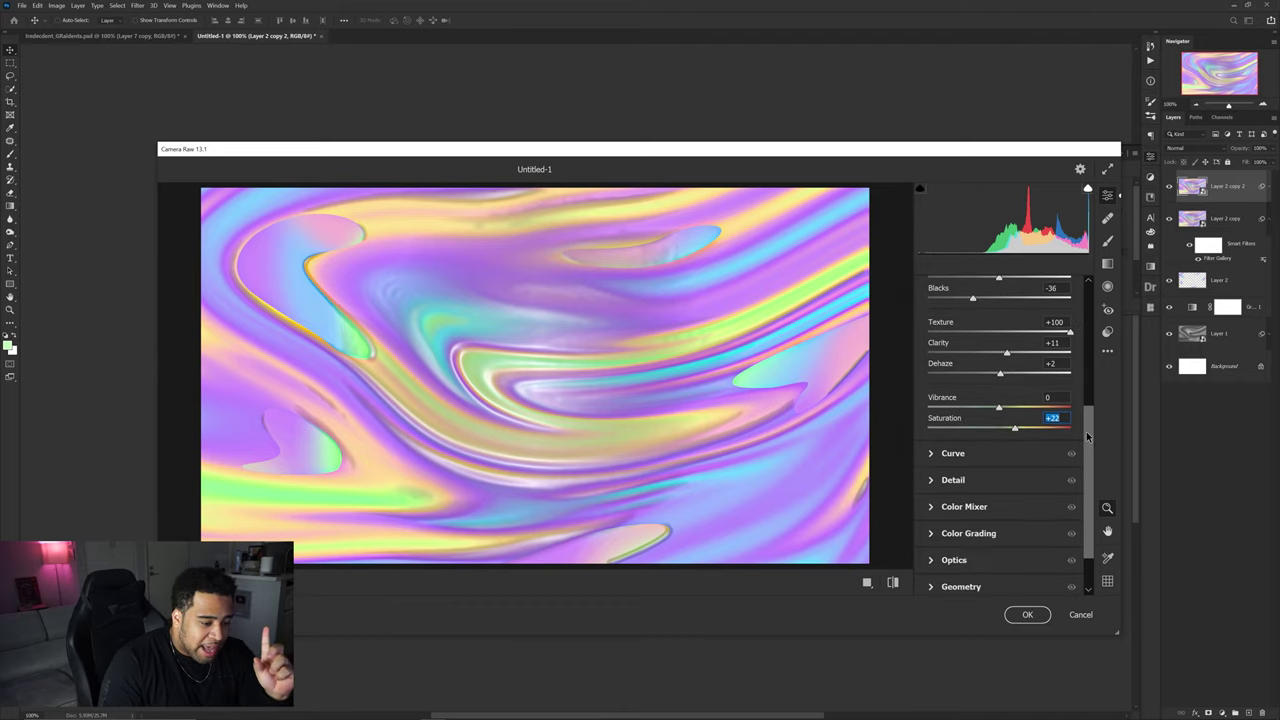
left_click(953, 481)
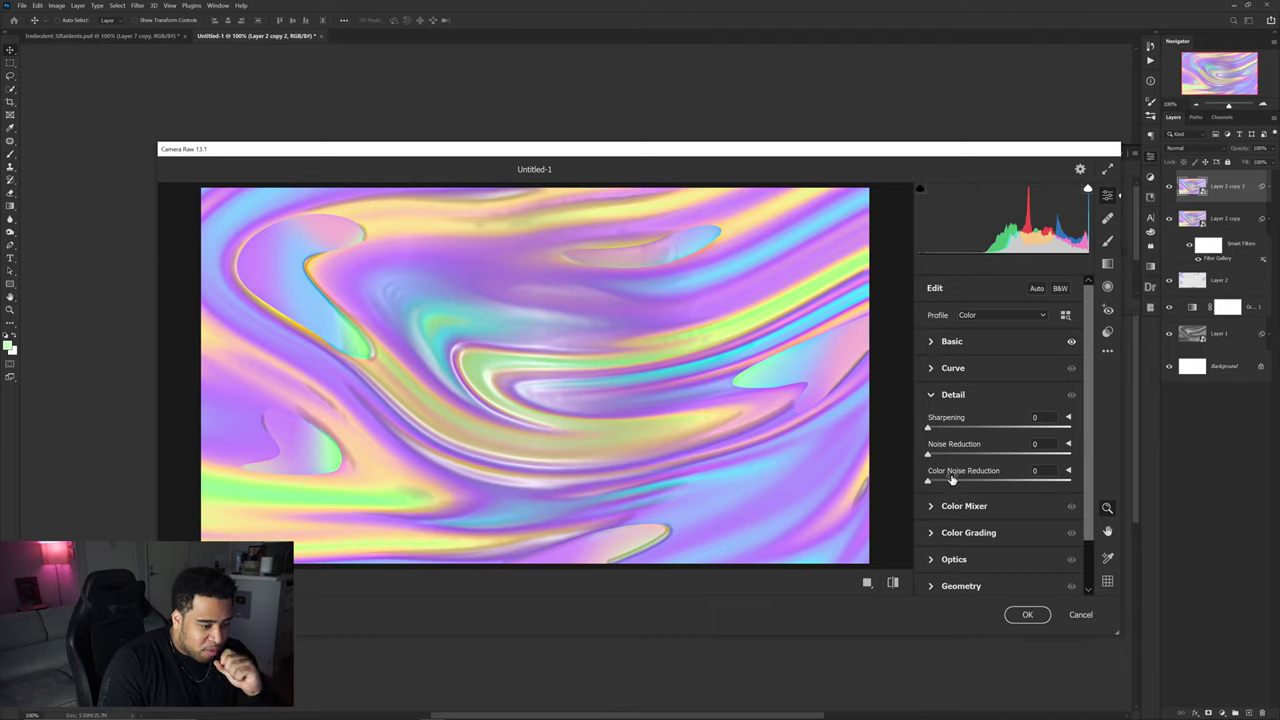
left_click_drag(940, 456, 1129, 453)
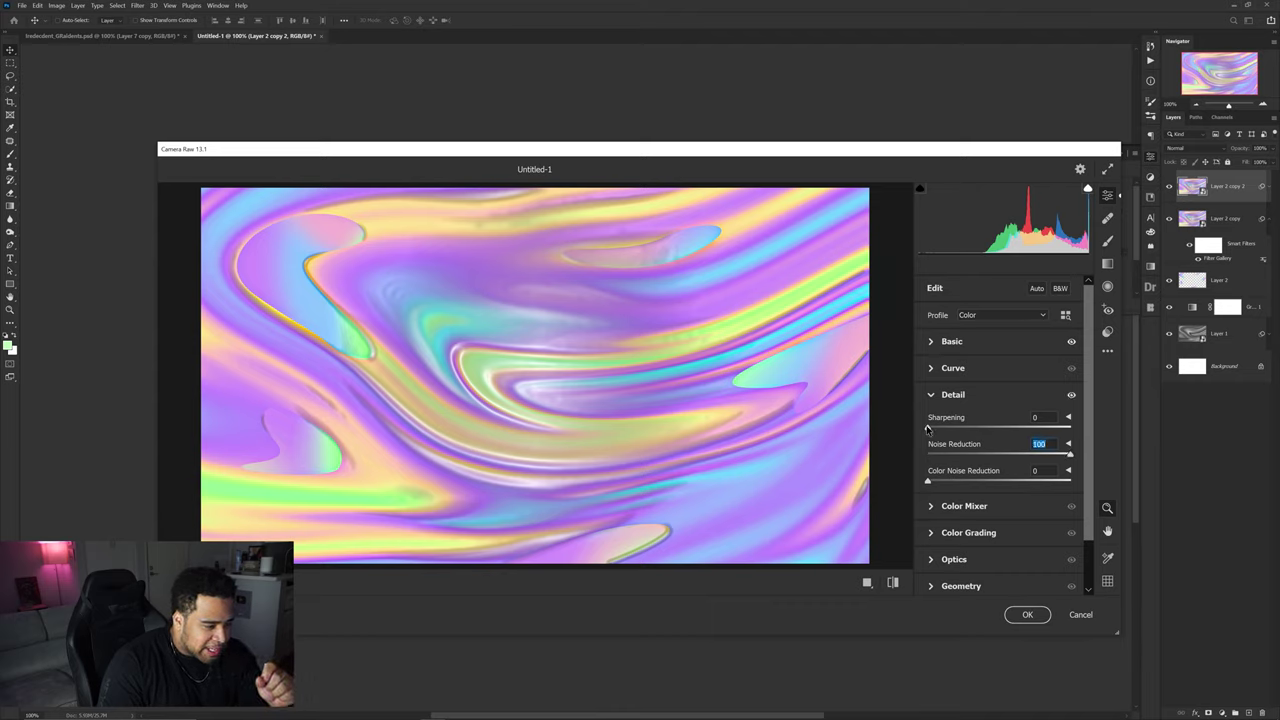
left_click_drag(928, 428, 950, 428)
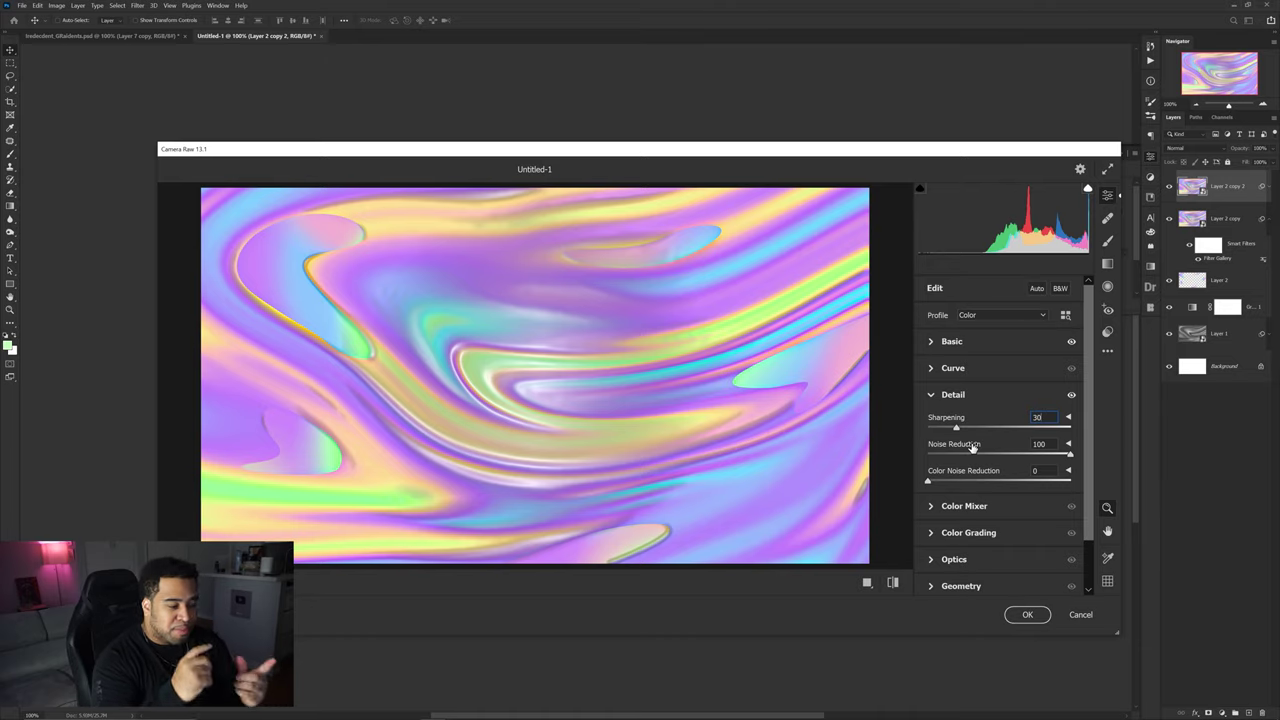
Step: Set Color Noise Reduction to 7 in the Camera Raw Detail settings
left_click(936, 342)
scroll(1022, 472, "down", 2)
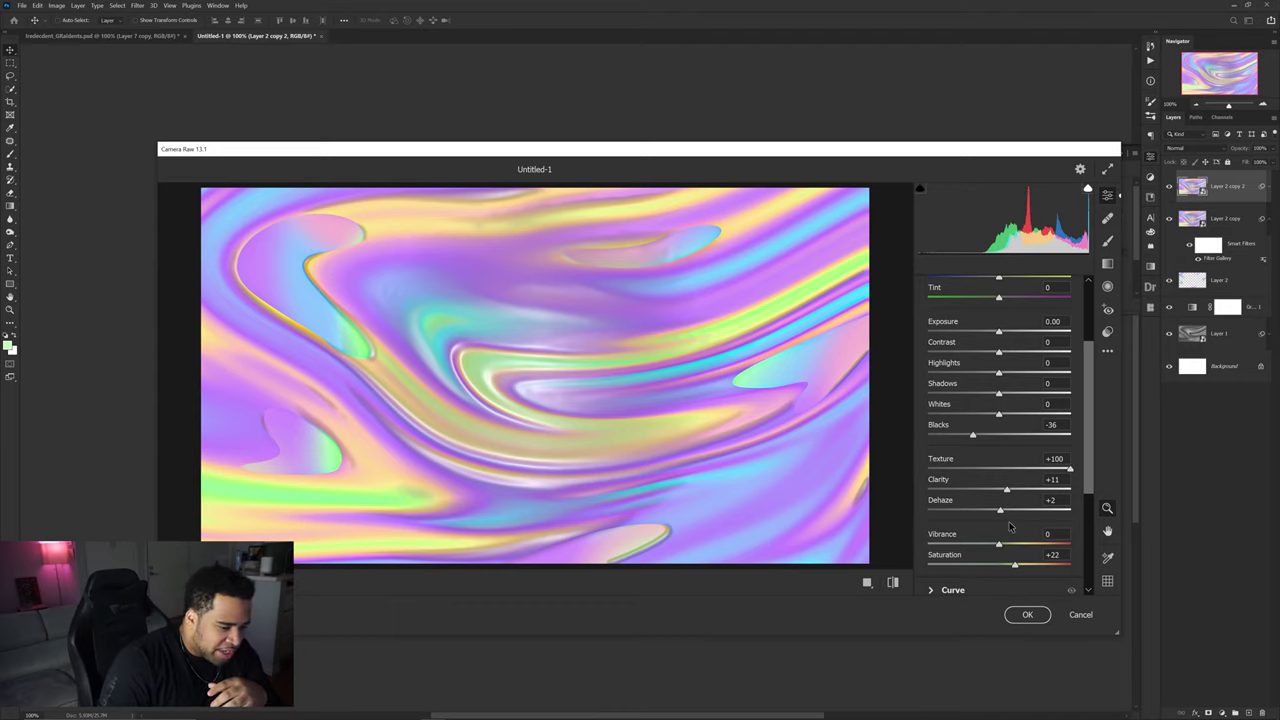
scroll(1010, 520, "down", 3)
left_click(958, 450)
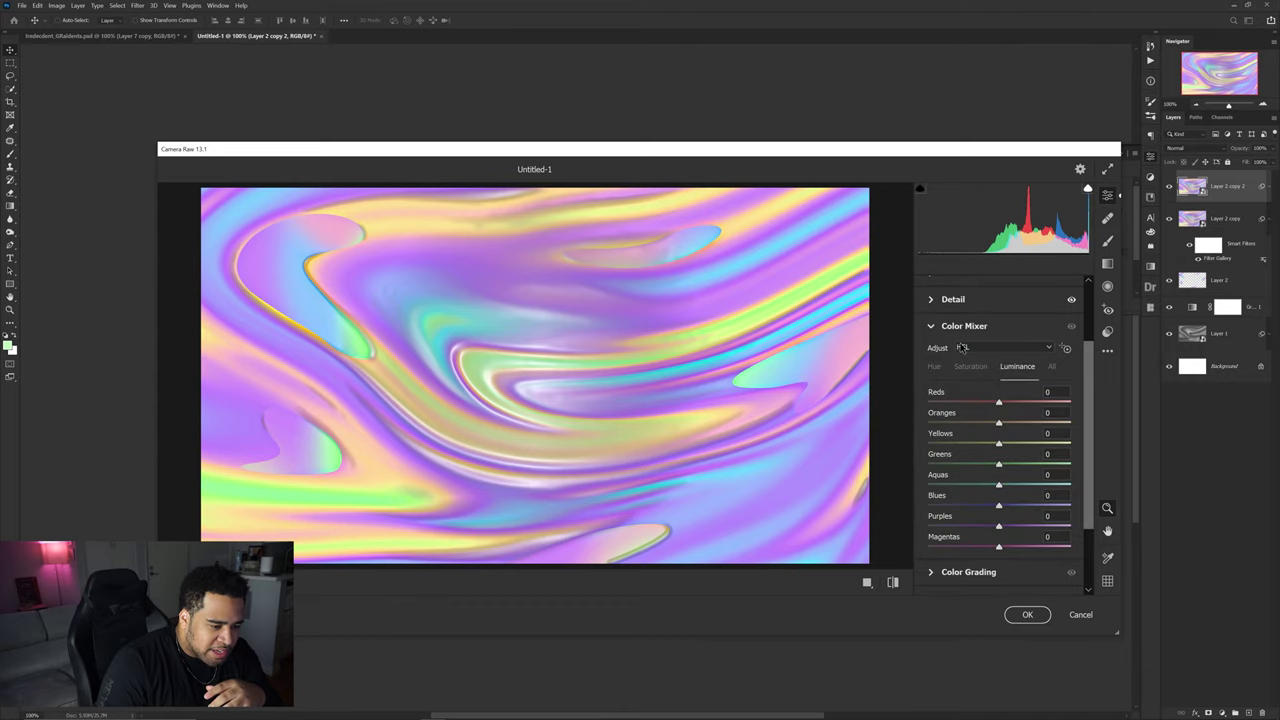
left_click(949, 302)
mouse_move(944, 481)
left_mouse_down()
mouse_move(966, 481)
mouse_move(937, 479)
left_mouse_up()
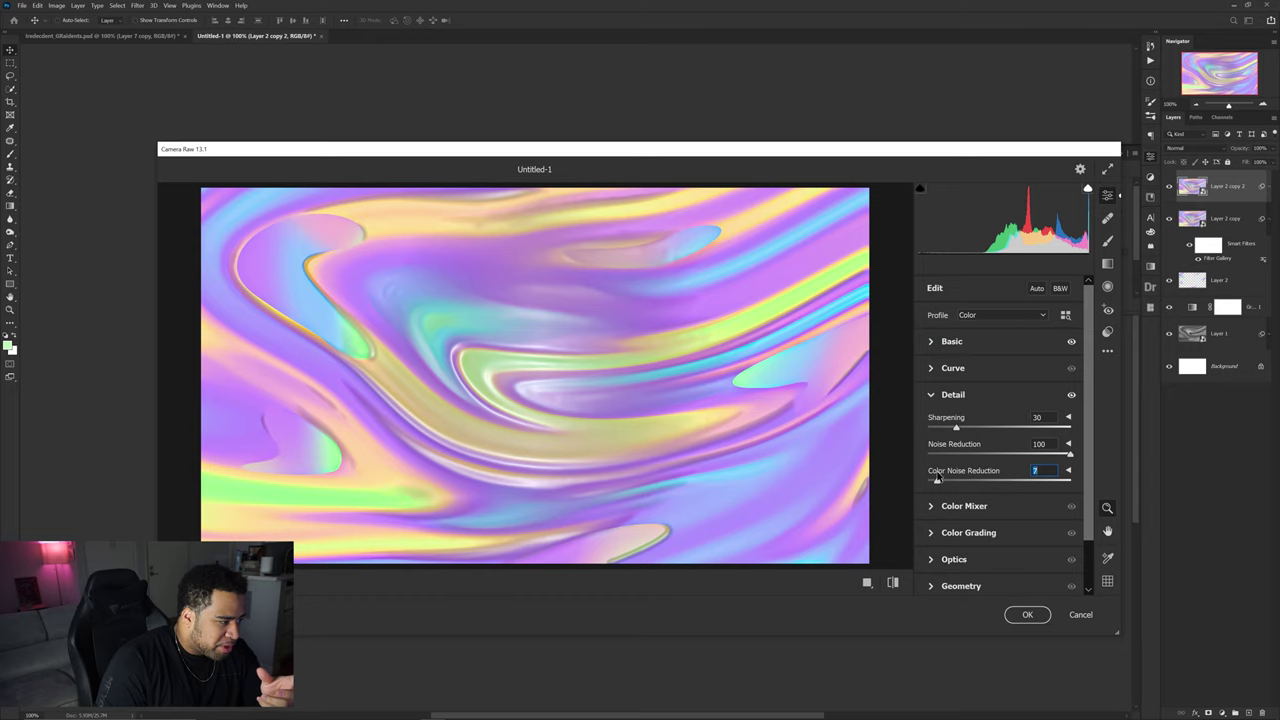
Step: Compare the before and after views of the Camera Raw adjustments, including a close look at the purple and blue swirl
left_click(876, 587)
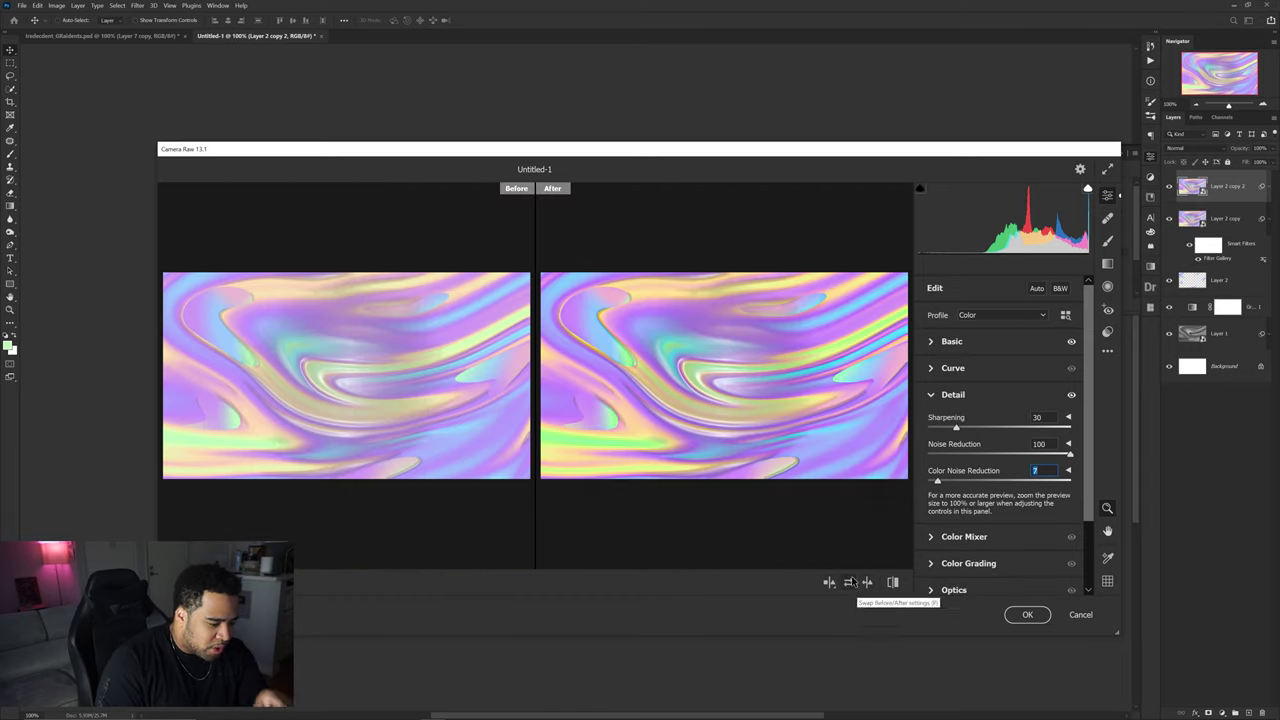
left_click(829, 583)
left_click(829, 583)
left_click(829, 584)
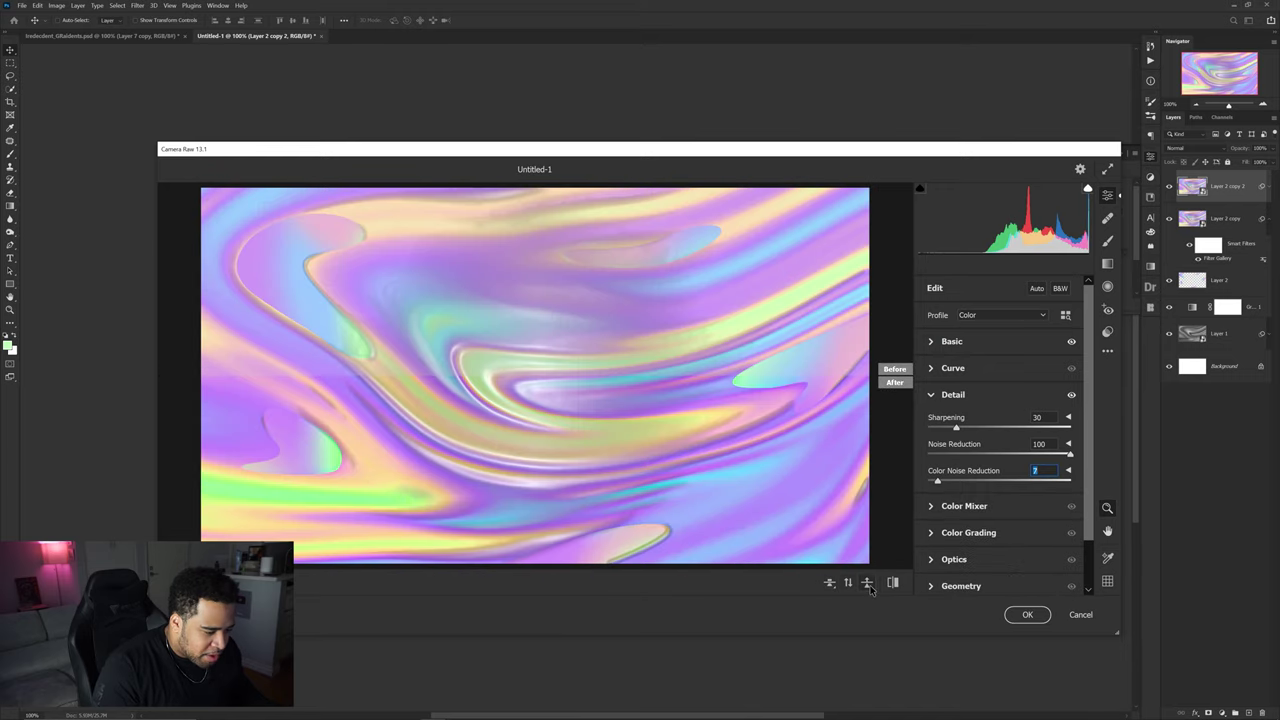
left_click(829, 584)
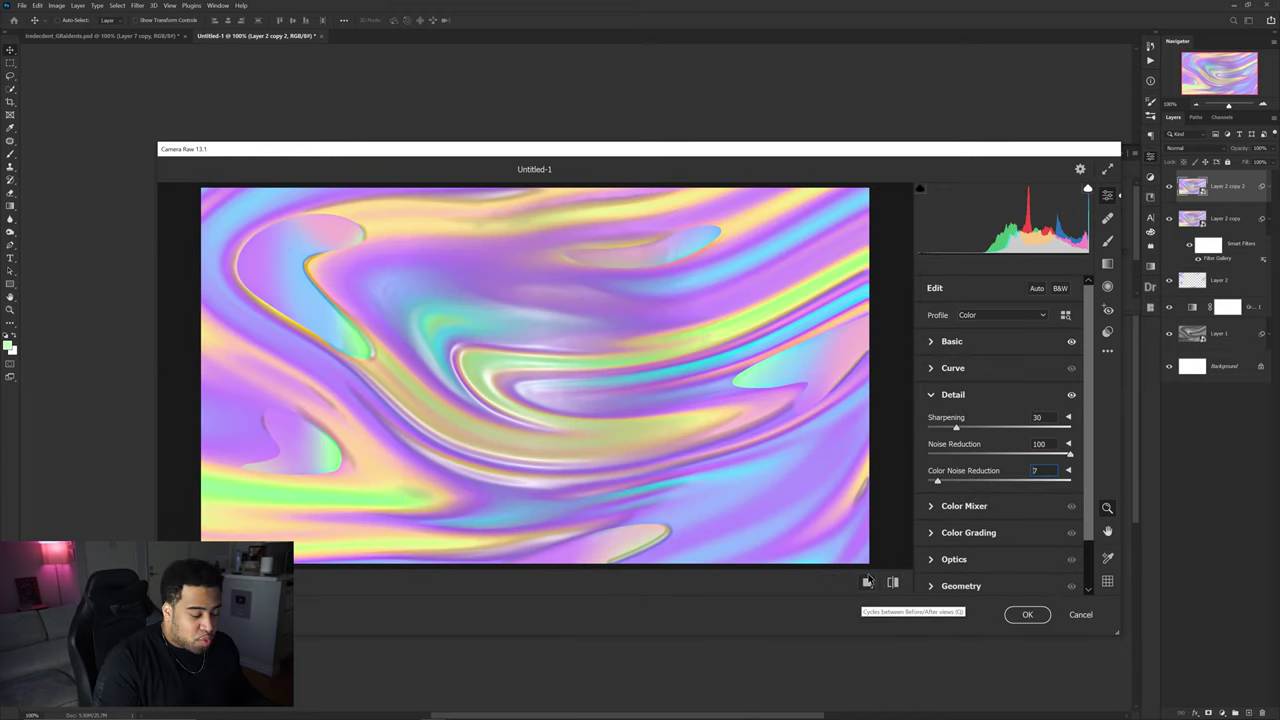
left_click(868, 582)
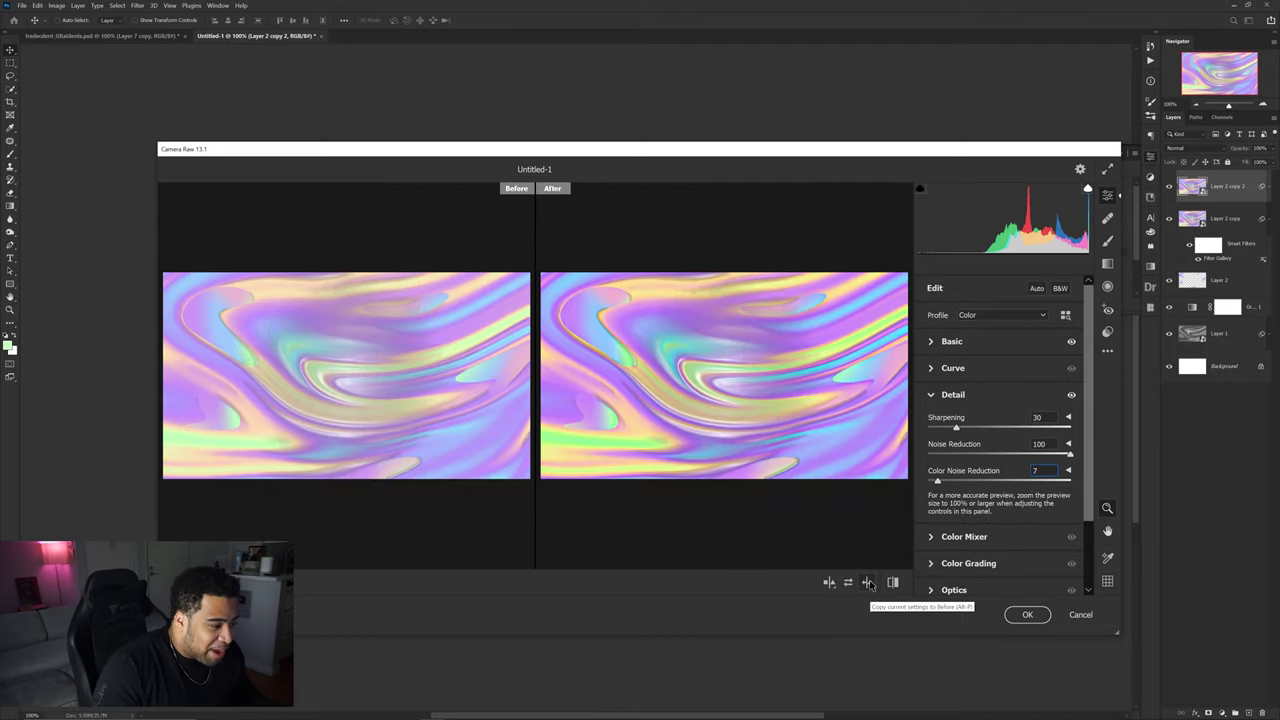
left_click(758, 345)
left_click_drag(758, 345, 768, 345)
left_click_drag(677, 326, 788, 380)
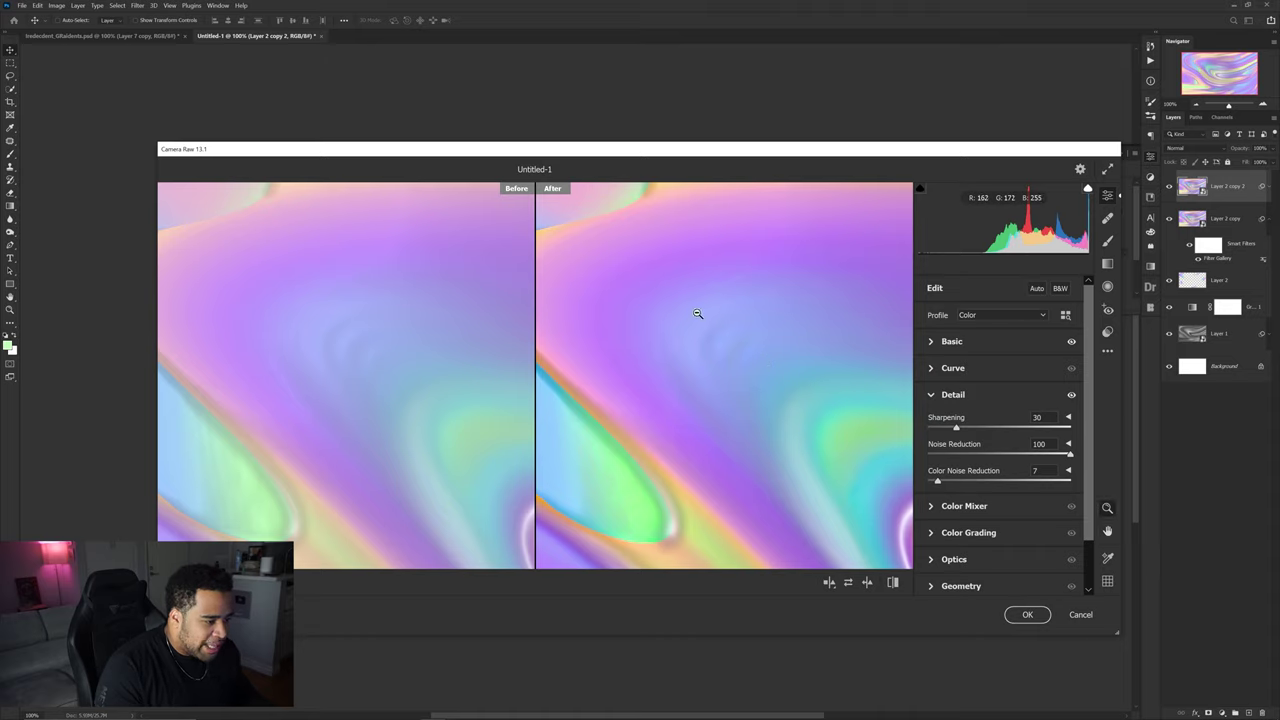
Step: Set Color Noise Reduction to 61 and apply the Camera Raw filter to Layer 2 copy 2
left_click_drag(937, 481, 1107, 485)
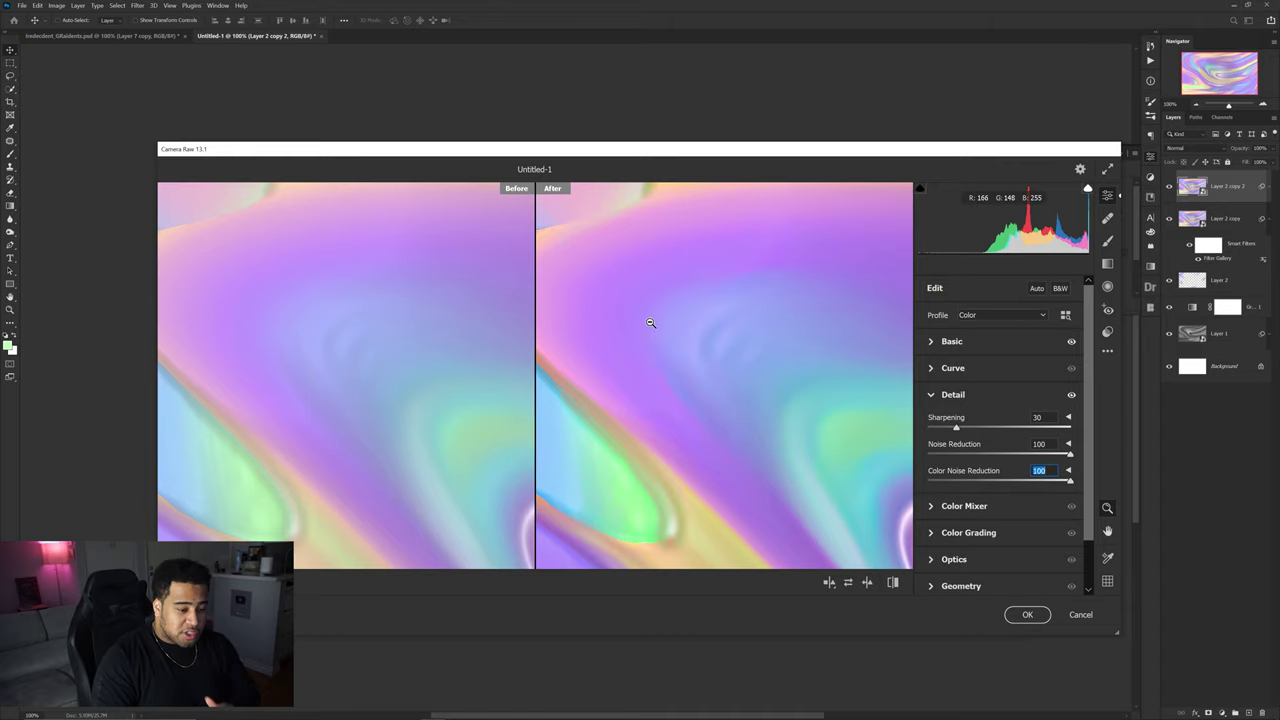
left_click(1015, 483)
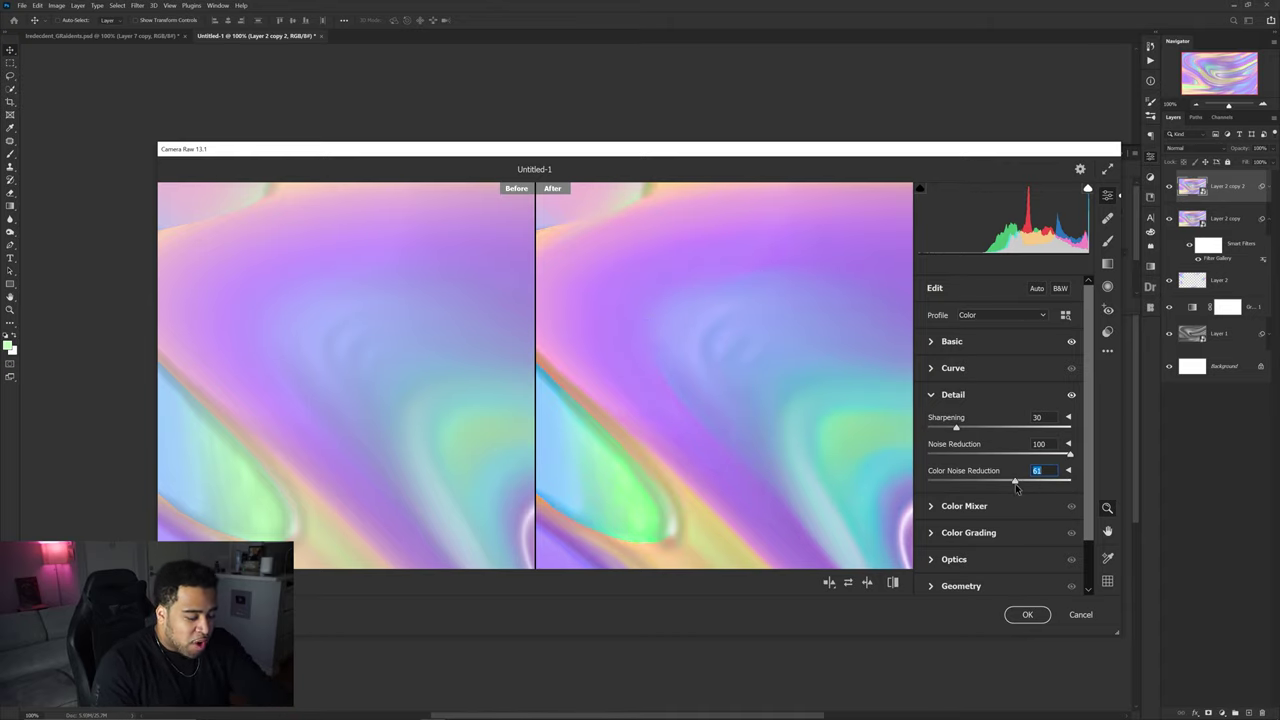
left_click(735, 388)
left_click(735, 388)
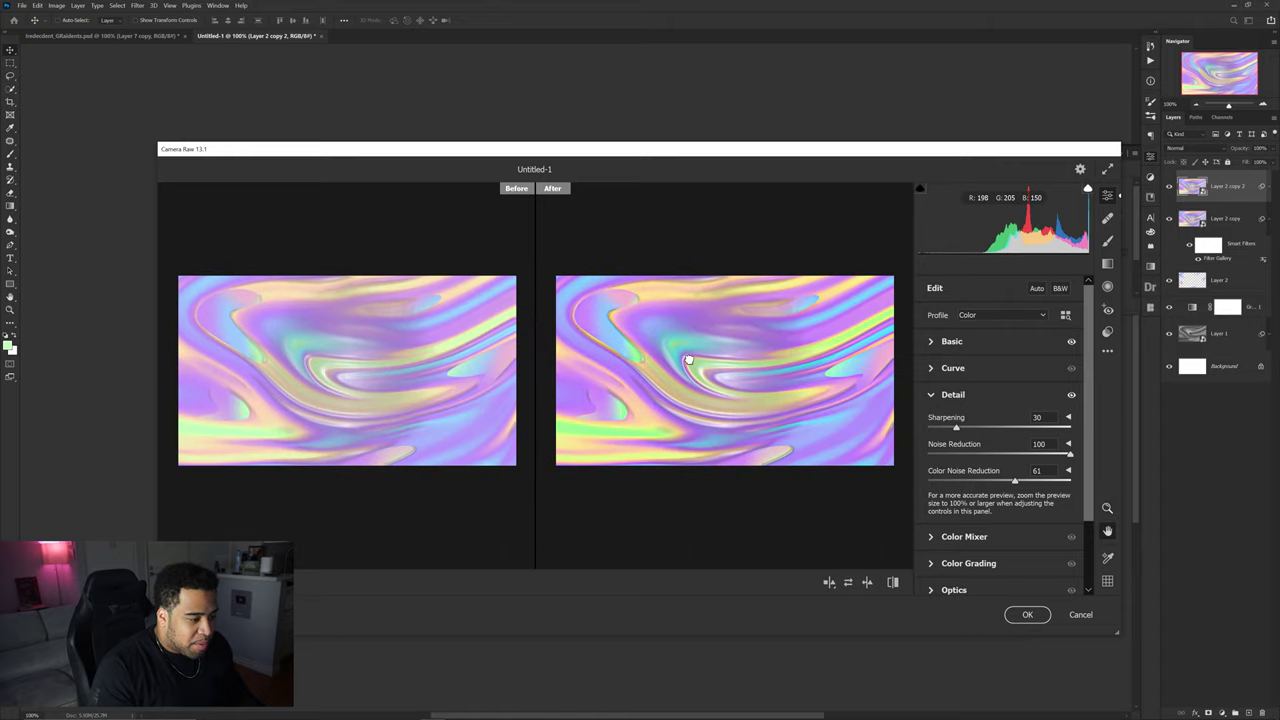
left_click(1020, 614)
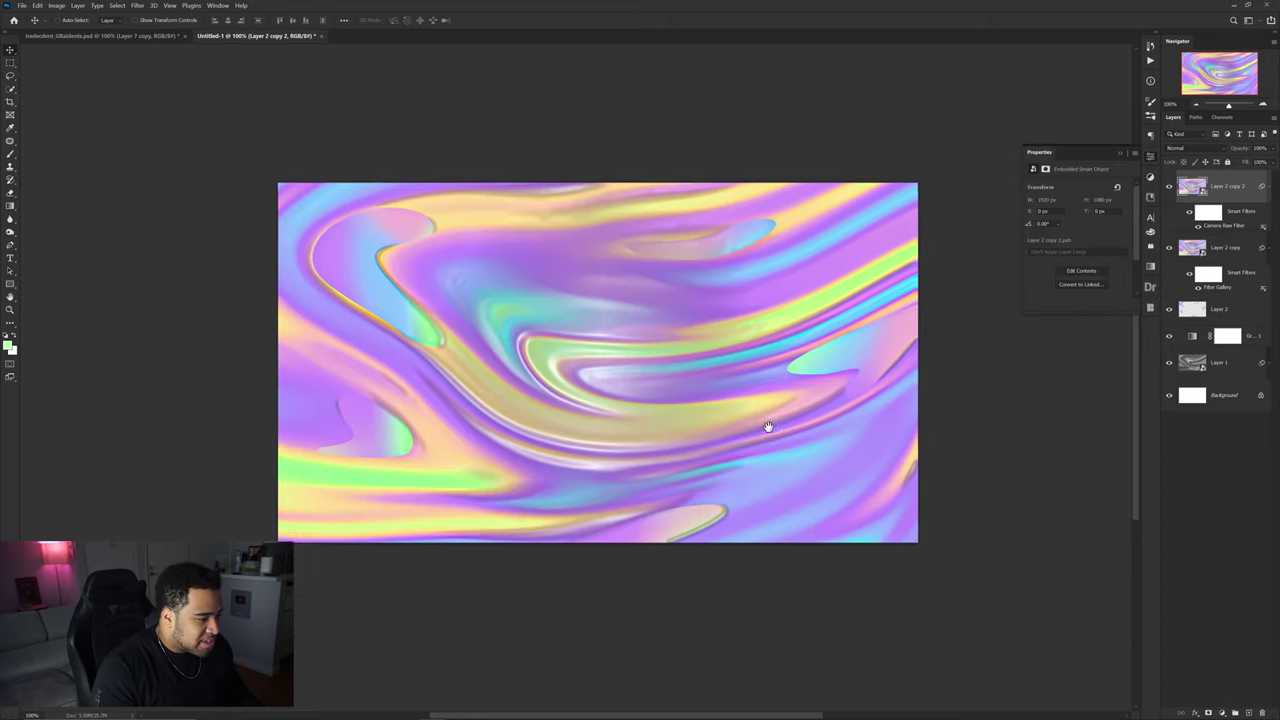
left_click(1150, 156)
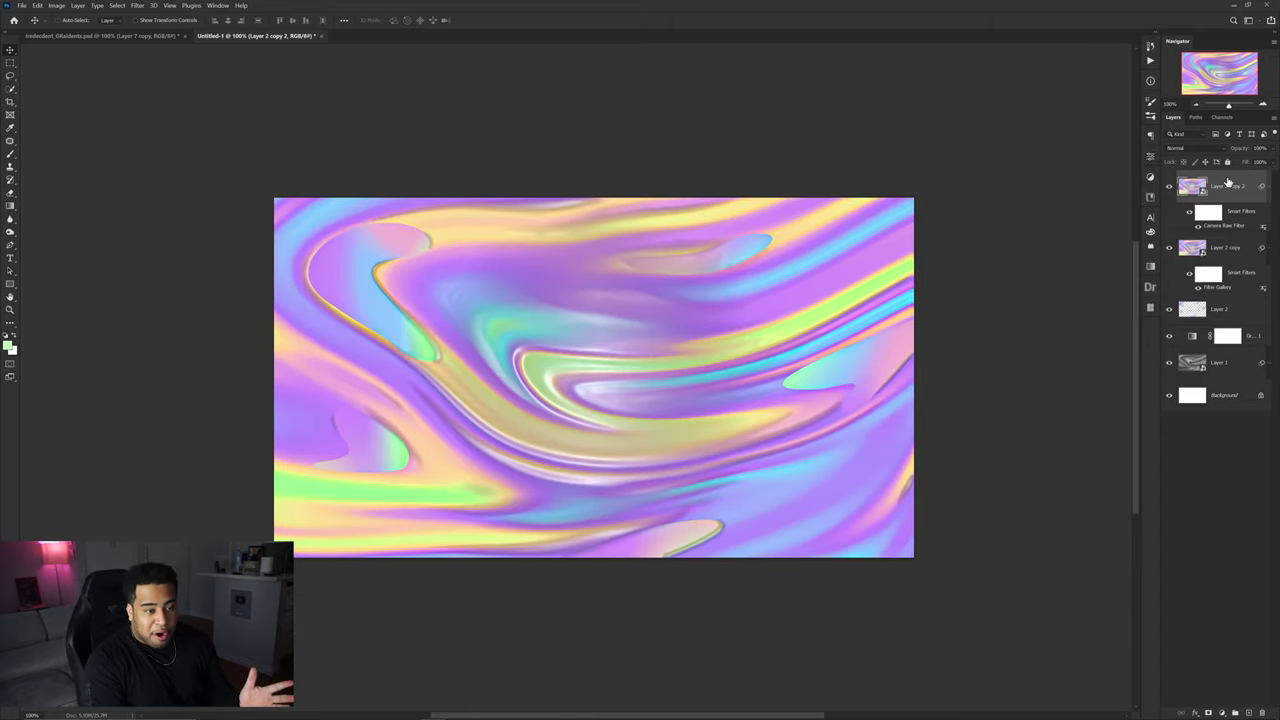
Step: Add a Gradient Map adjustment layer above Layer 2 copy 2 and load a black-to-white gradient preset for editing
left_click(1222, 712)
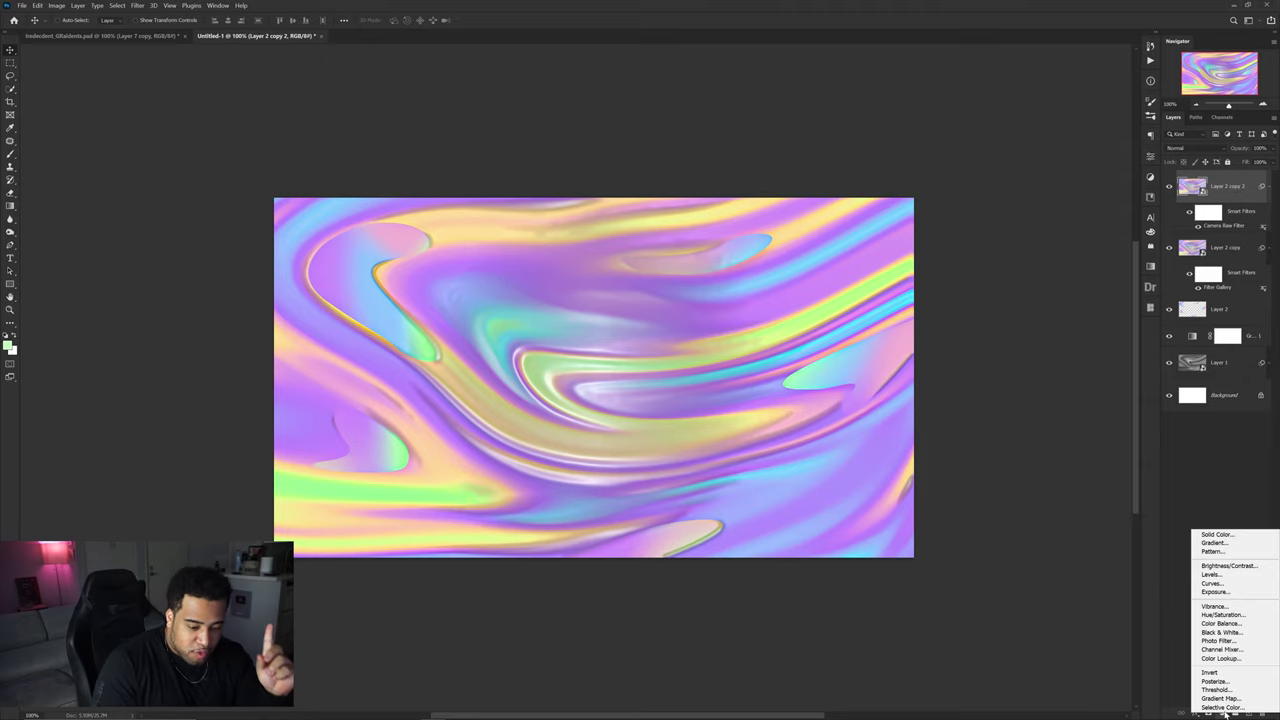
left_click(1227, 699)
left_click(1080, 189)
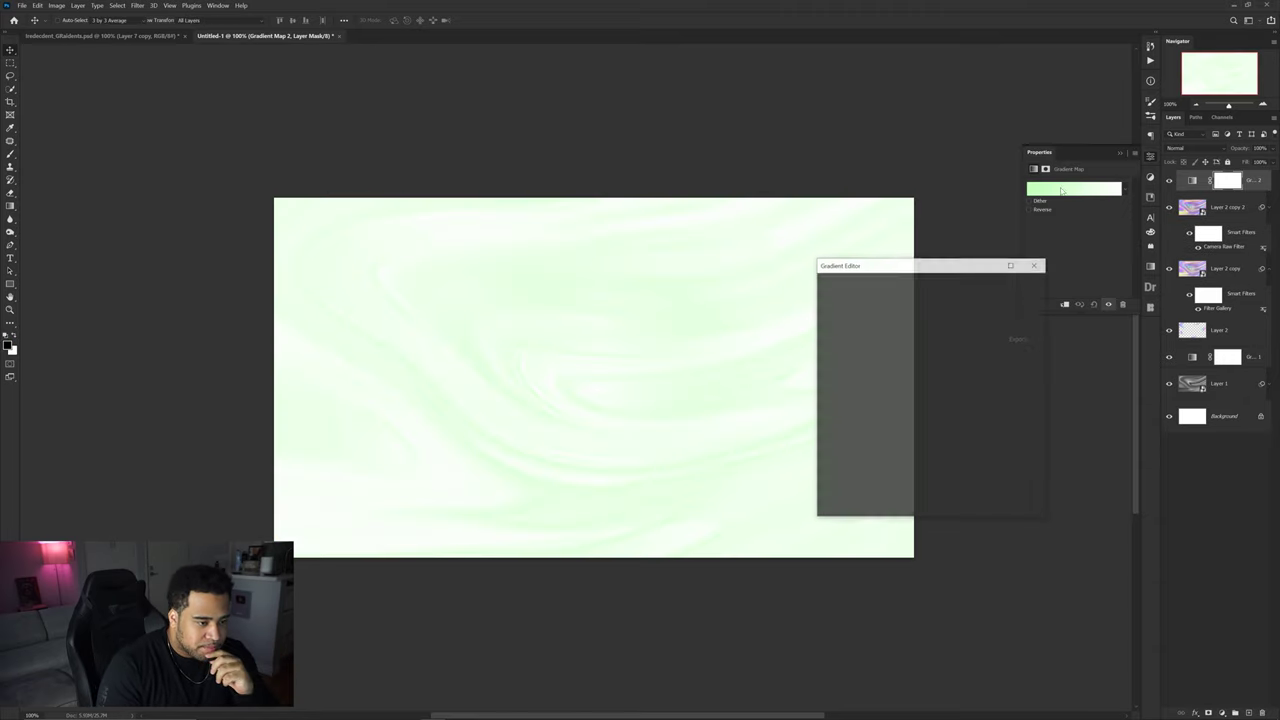
left_click(948, 312)
left_click(934, 313)
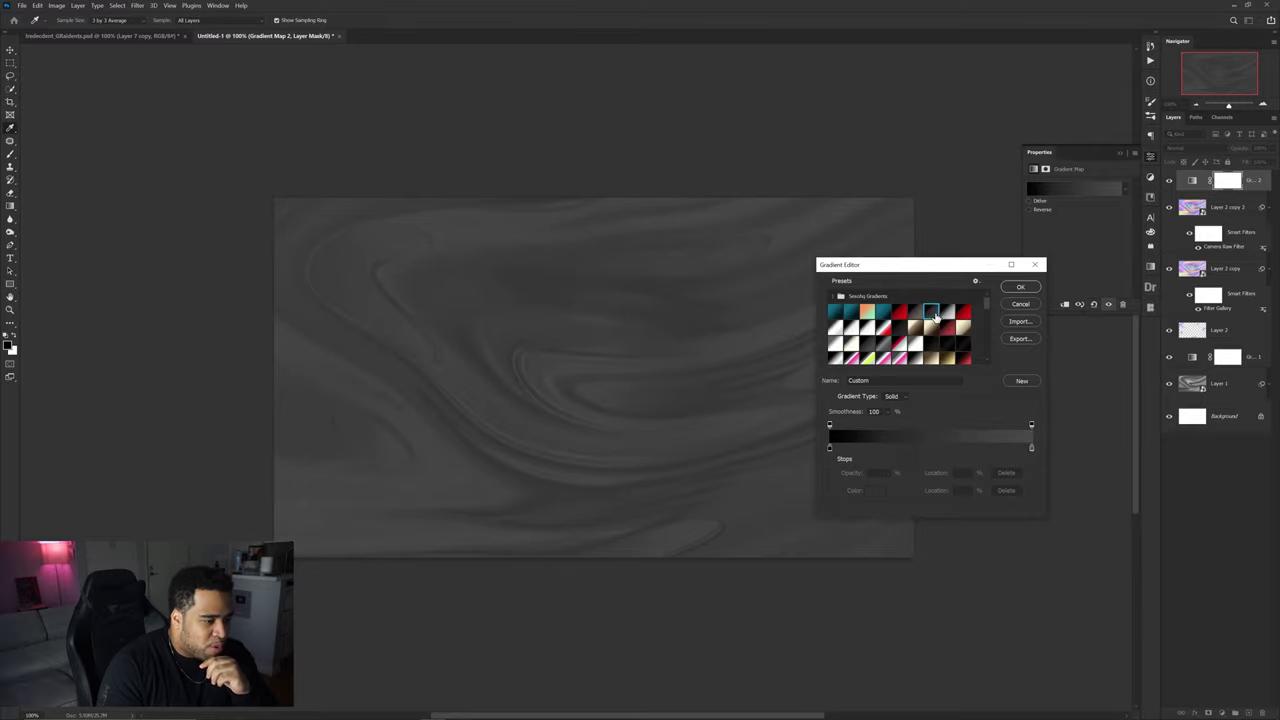
left_click(867, 334)
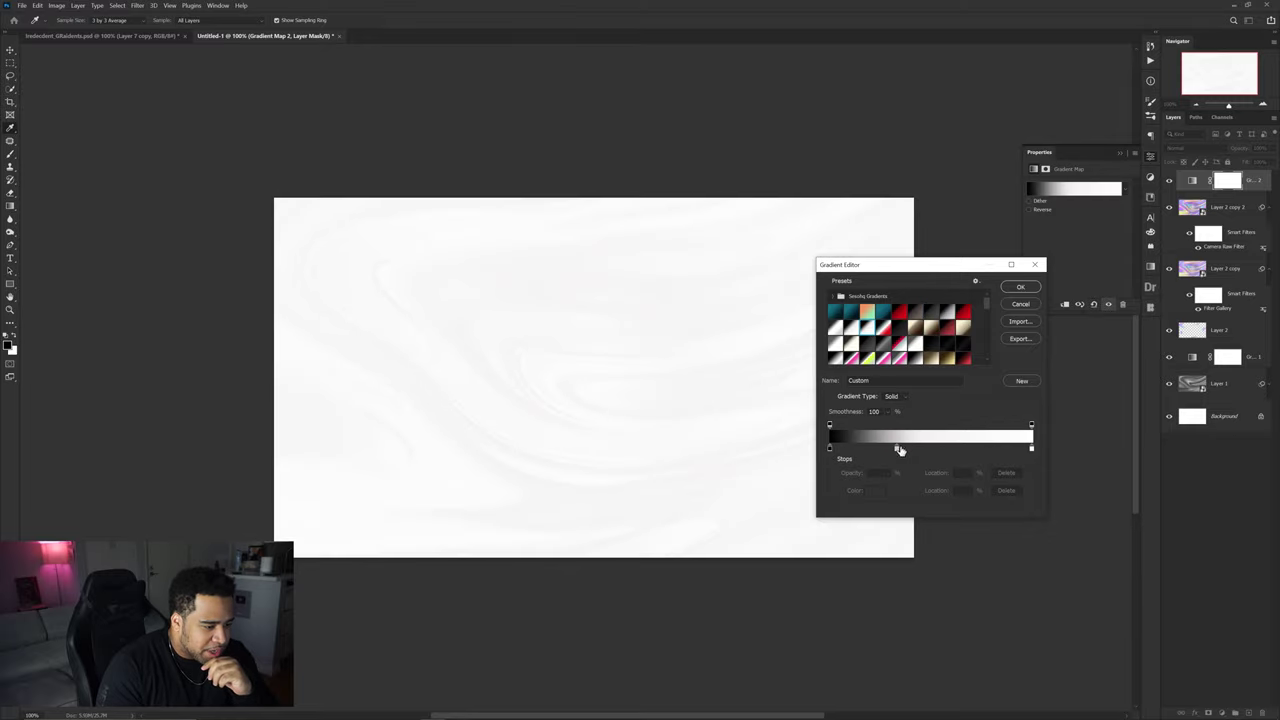
Step: Delete the gradient's middle colour stop and move the midpoint between black and white to 53%
left_click(897, 449)
left_click(1004, 491)
left_click(830, 449)
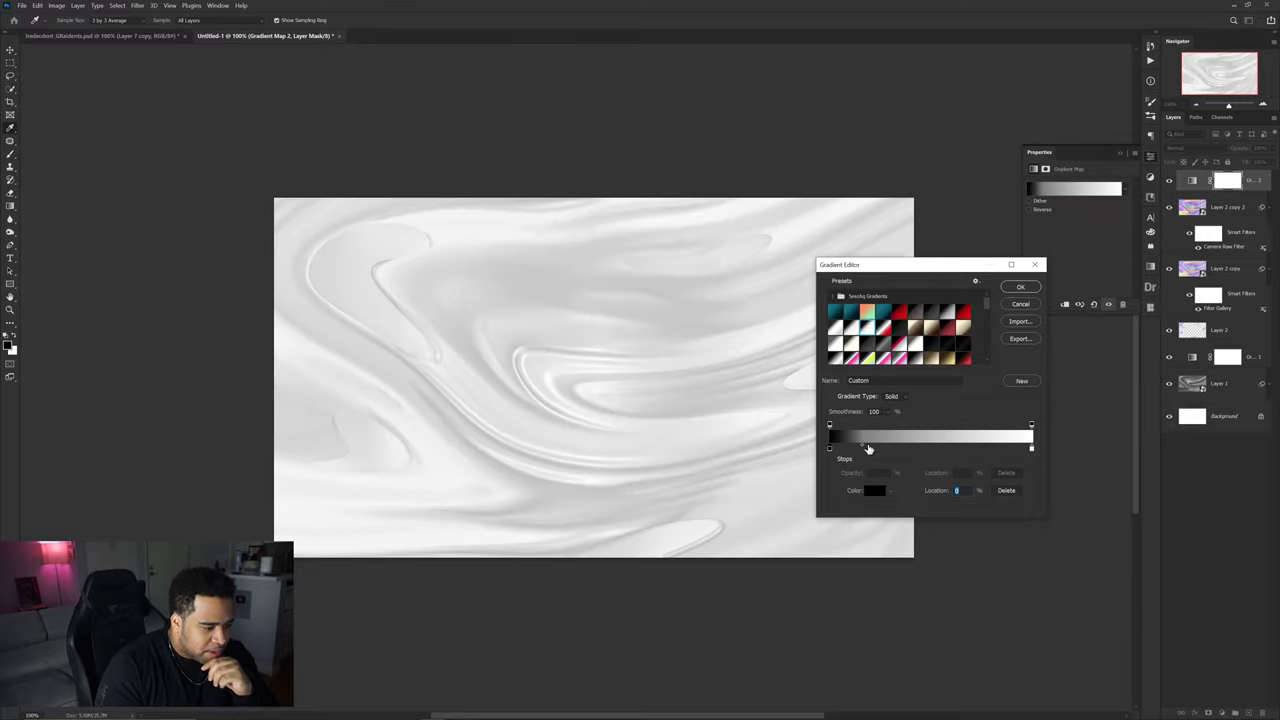
left_click_drag(862, 447, 939, 449)
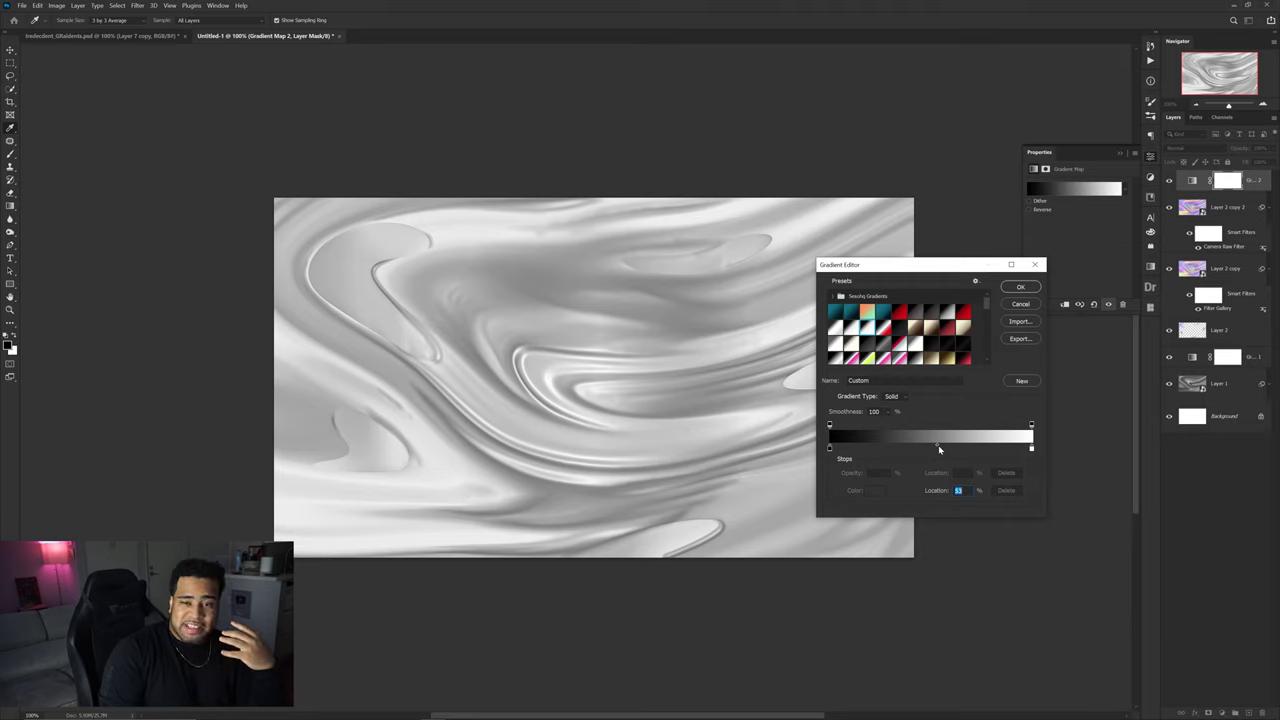
Step: Change the gradient's white end stop to the cool light grey #e4e6e9 and accept the gradient
double_click(1031, 448)
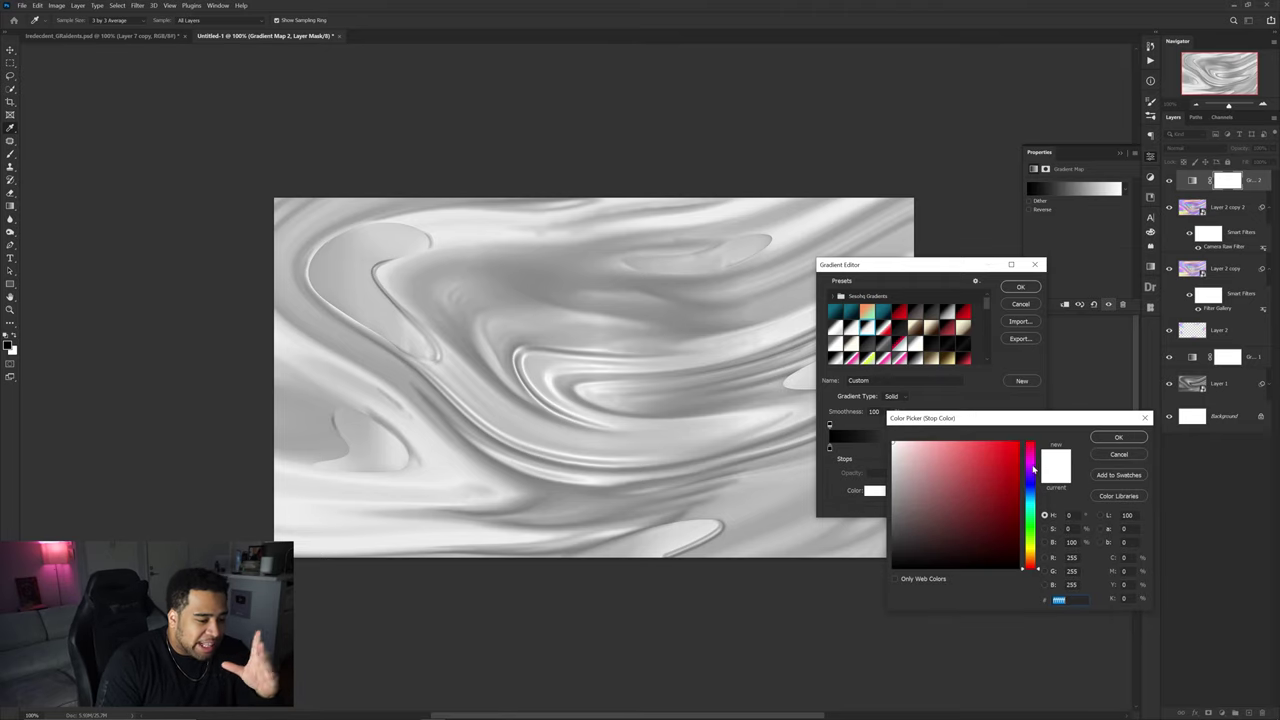
left_click_drag(1034, 468, 1030, 495)
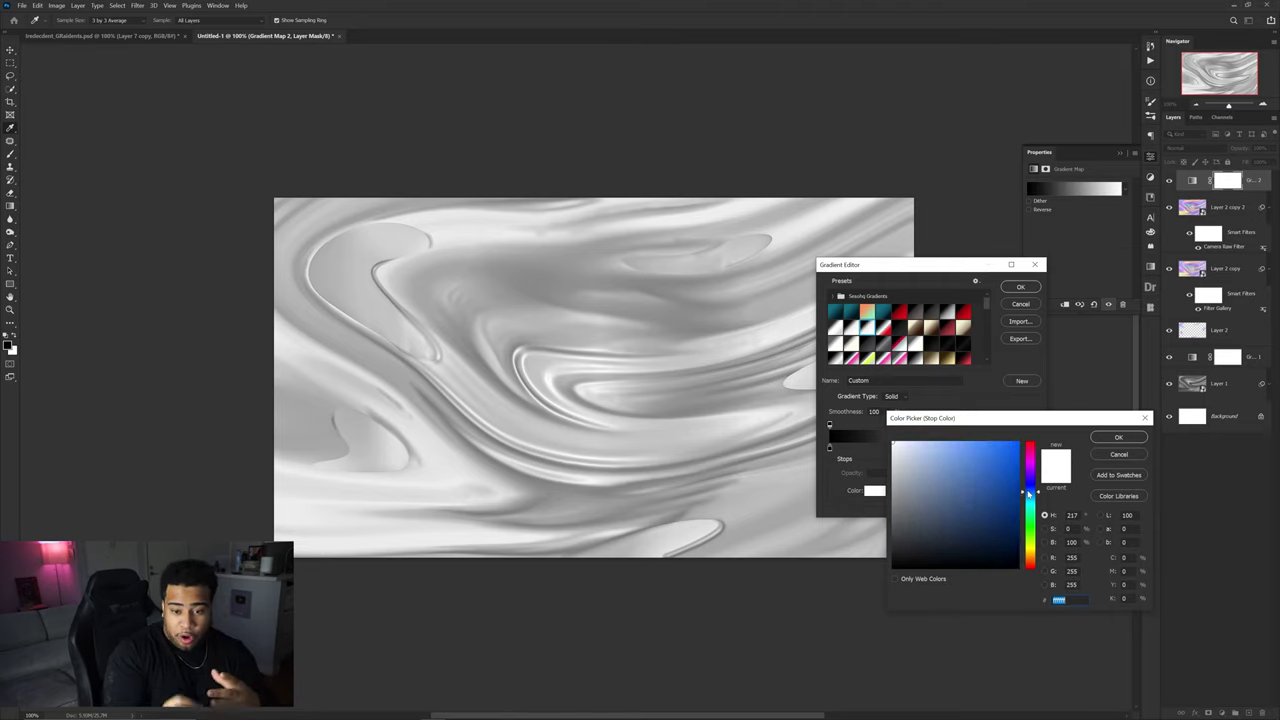
left_click_drag(923, 459, 895, 451)
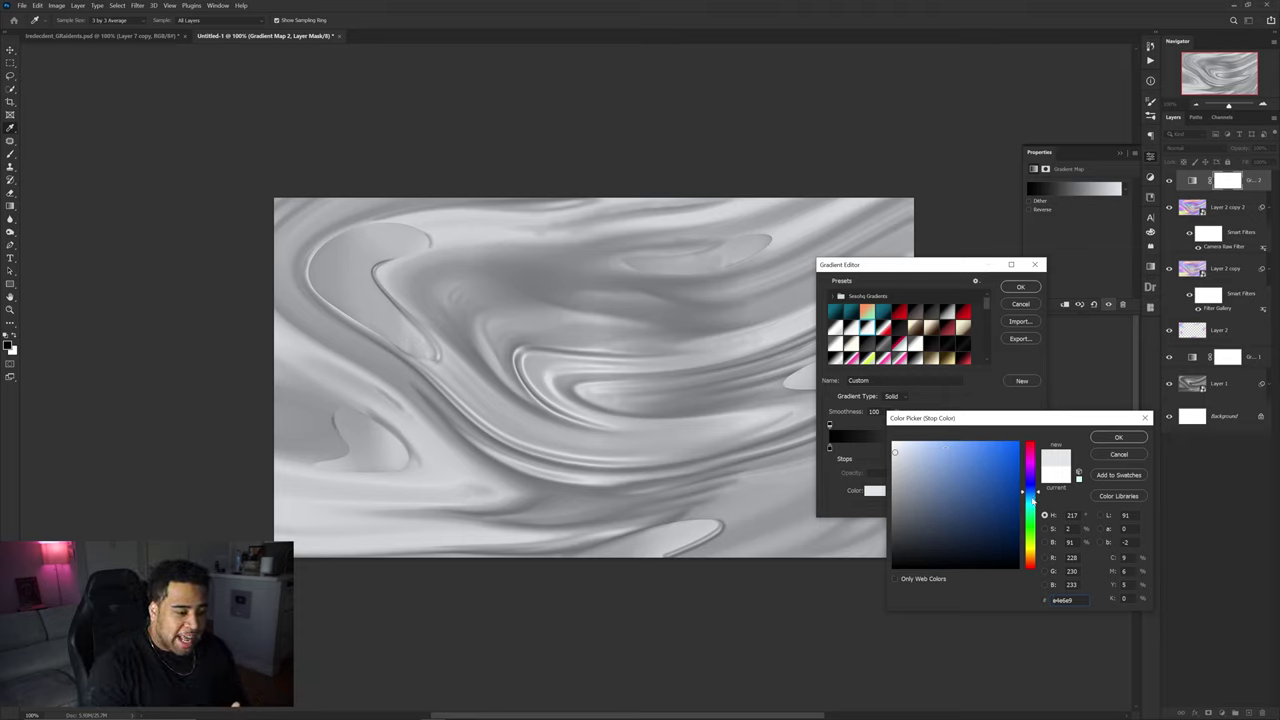
left_click(1119, 438)
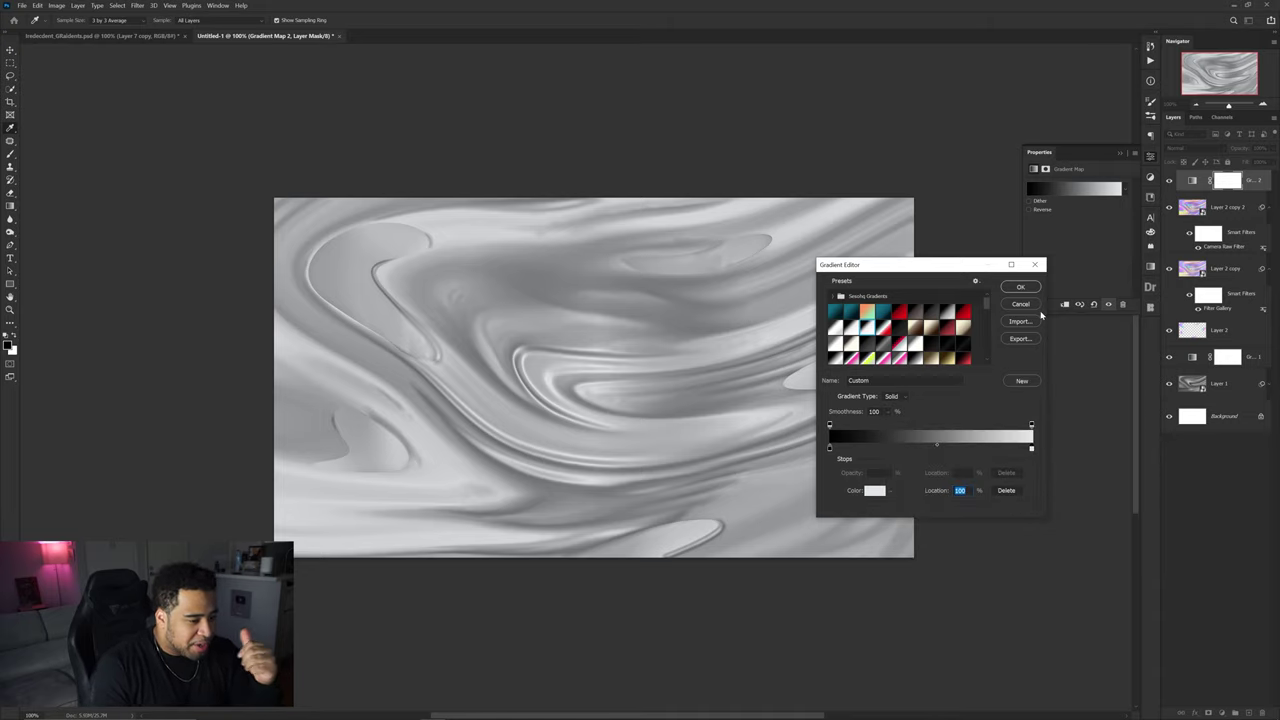
left_click(1022, 287)
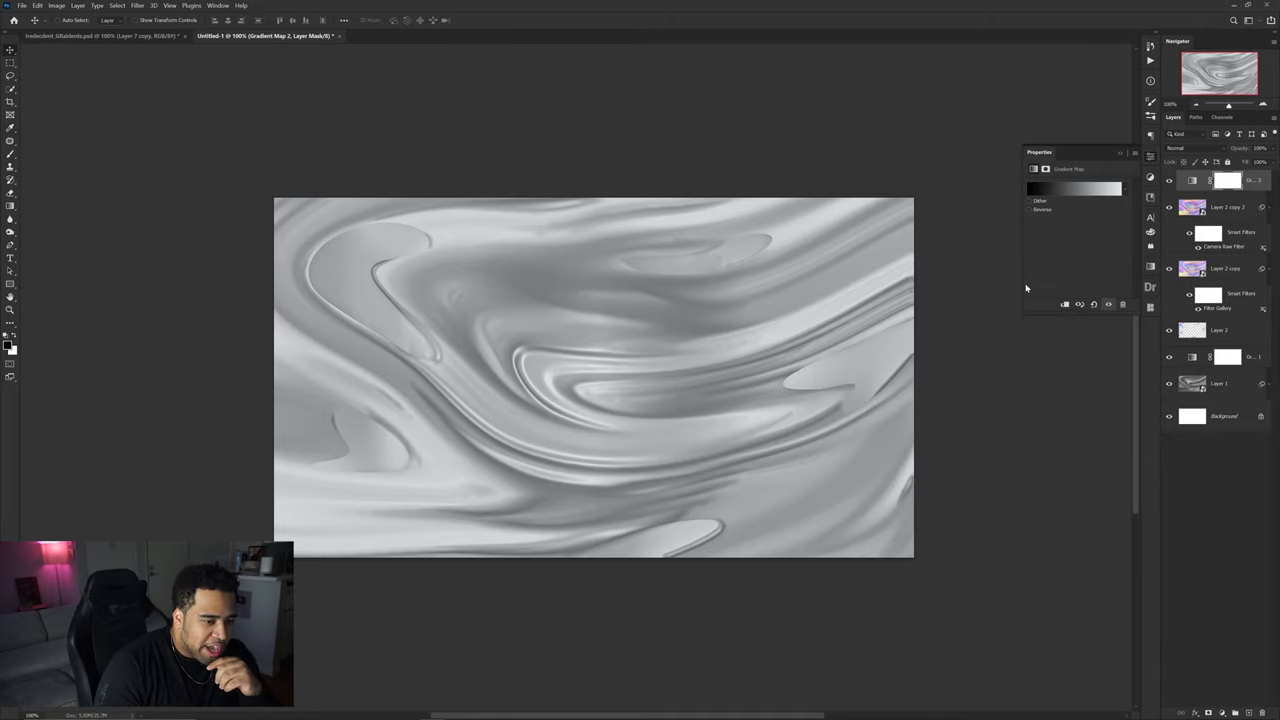
Step: Hide the new black-to-grey gradient map layer and label it red
left_click(1167, 181)
right_click(1168, 182)
left_click(1195, 212)
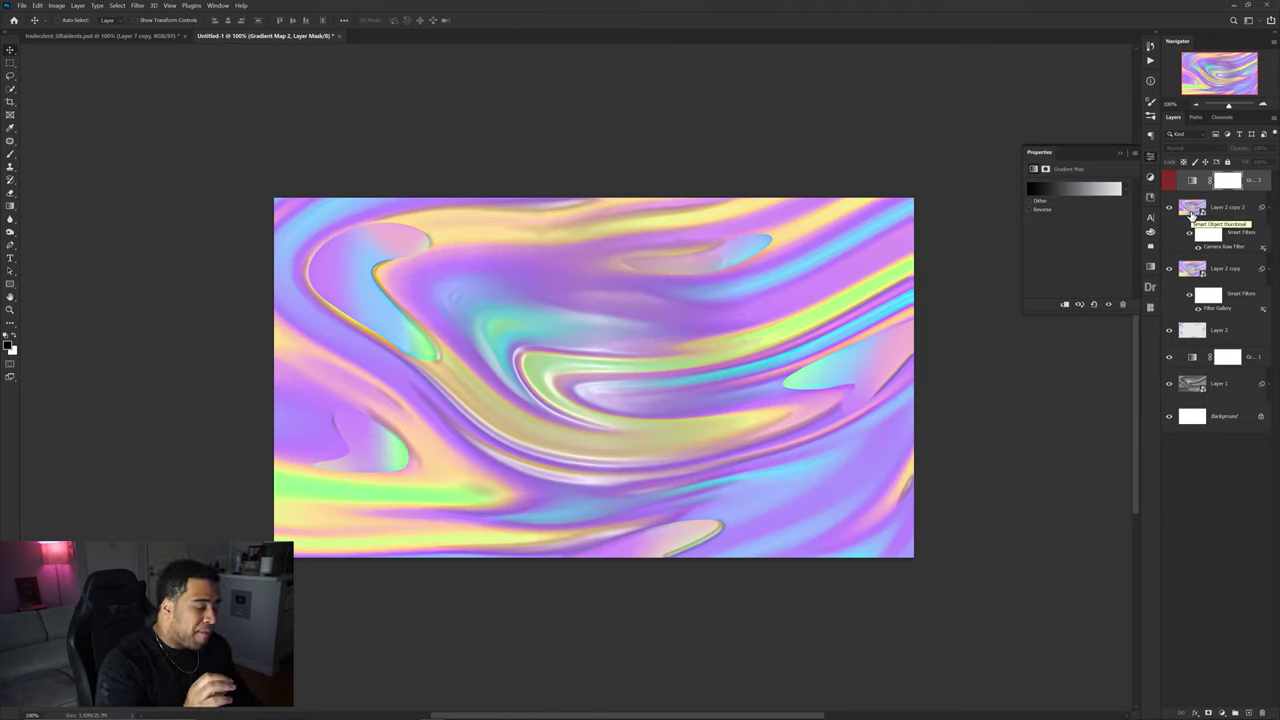
Step: Select the light blue areas of Layer 2 copy 2 with Color Range, using sampled colours and a fuzziness of 82
left_click(1190, 210)
left_click(1170, 208)
left_click(1170, 208)
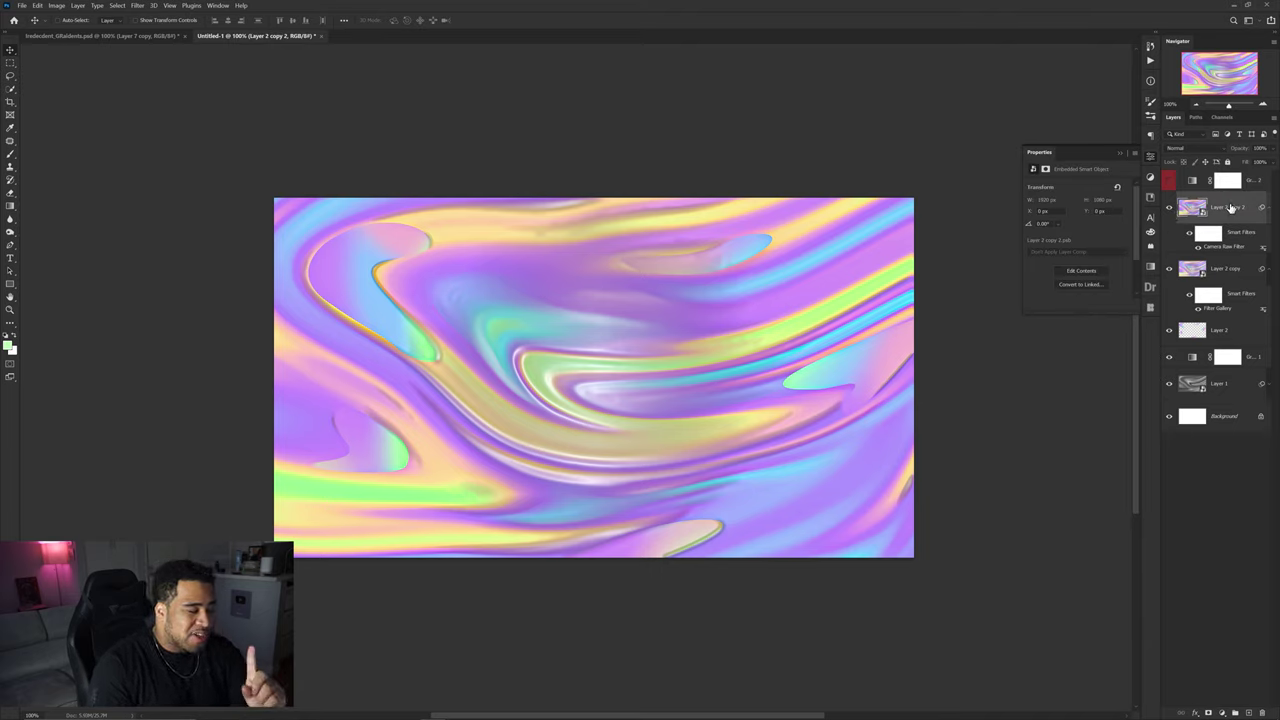
left_click(118, 5)
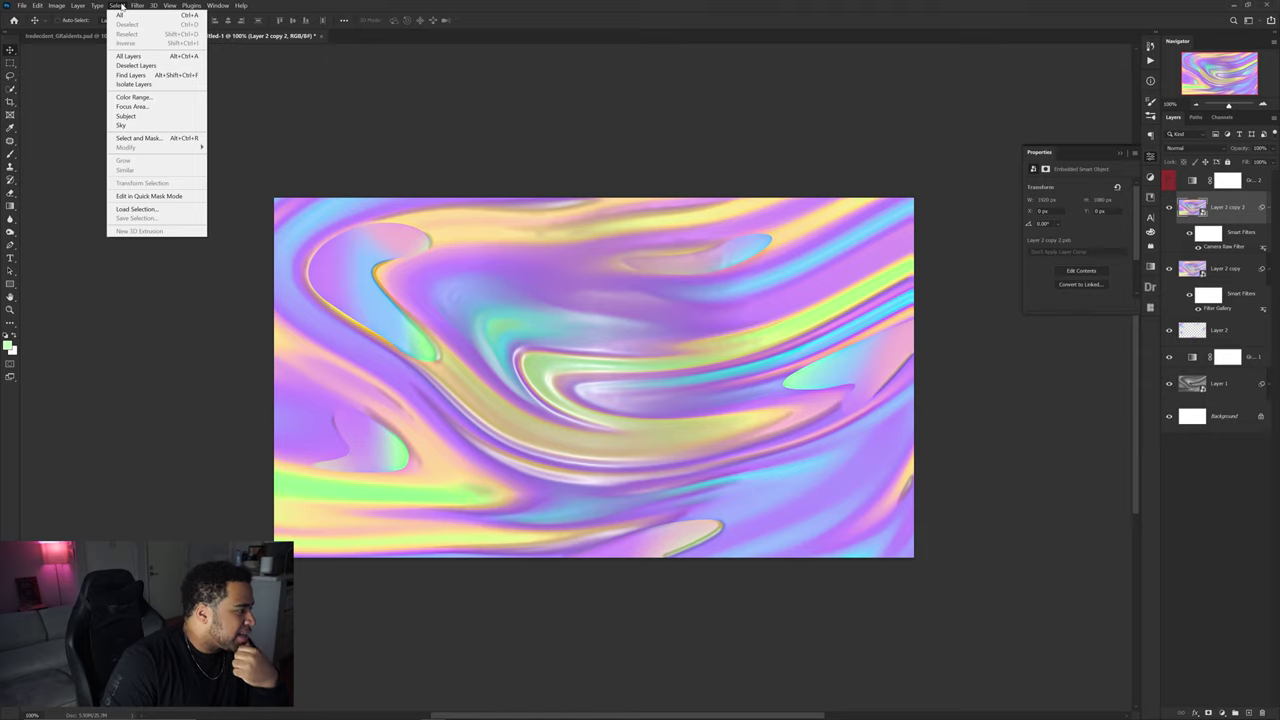
left_click(150, 97)
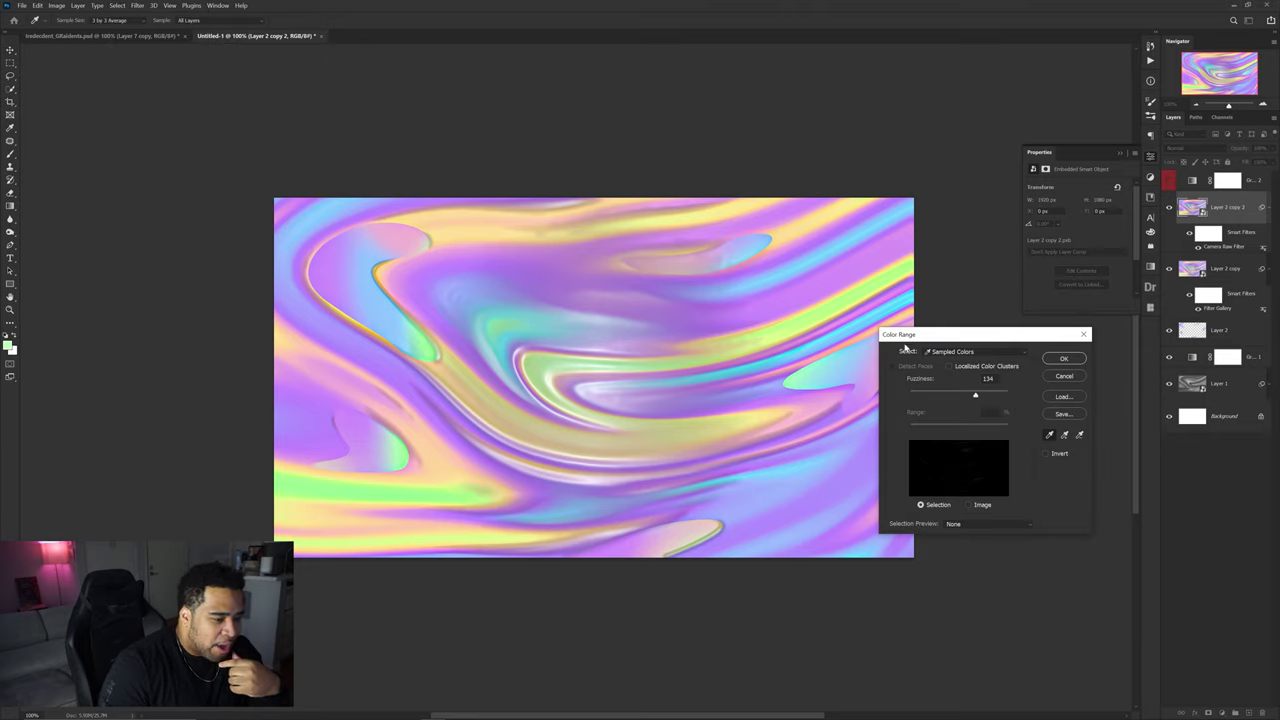
left_click(439, 458)
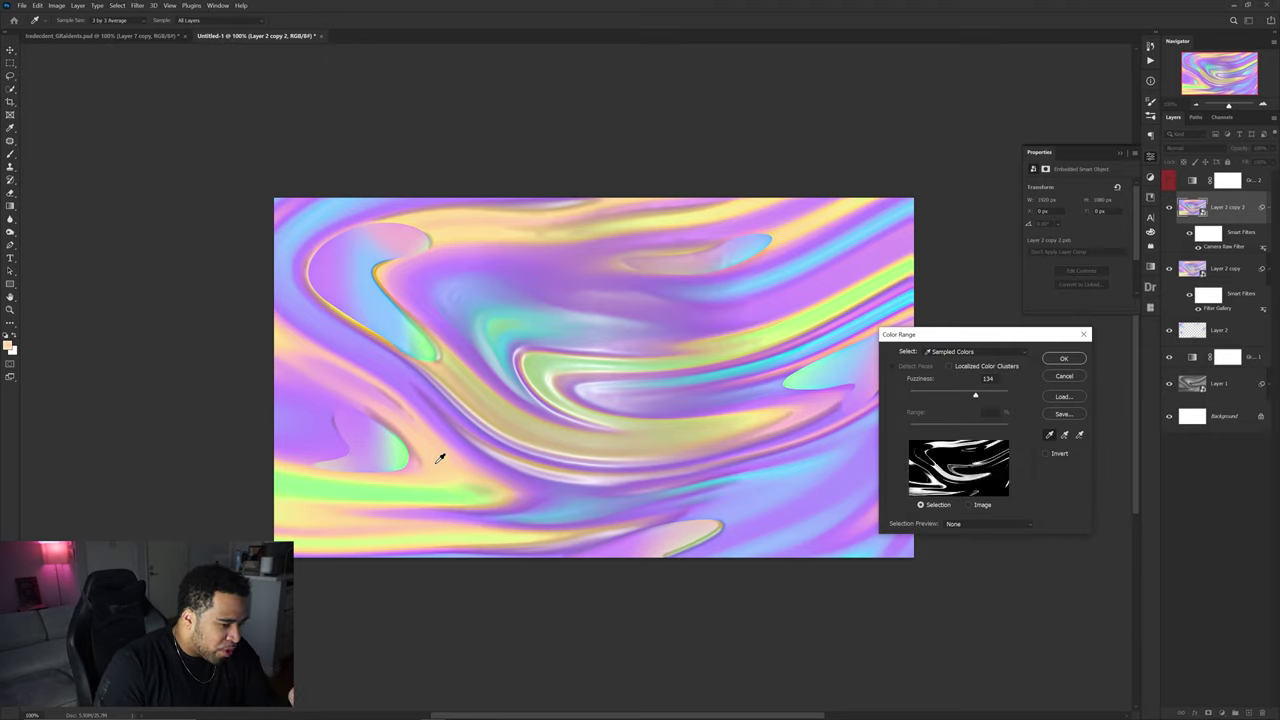
mouse_move(935, 396)
left_mouse_down()
mouse_move(965, 395)
mouse_move(909, 396)
mouse_move(947, 397)
left_mouse_up()
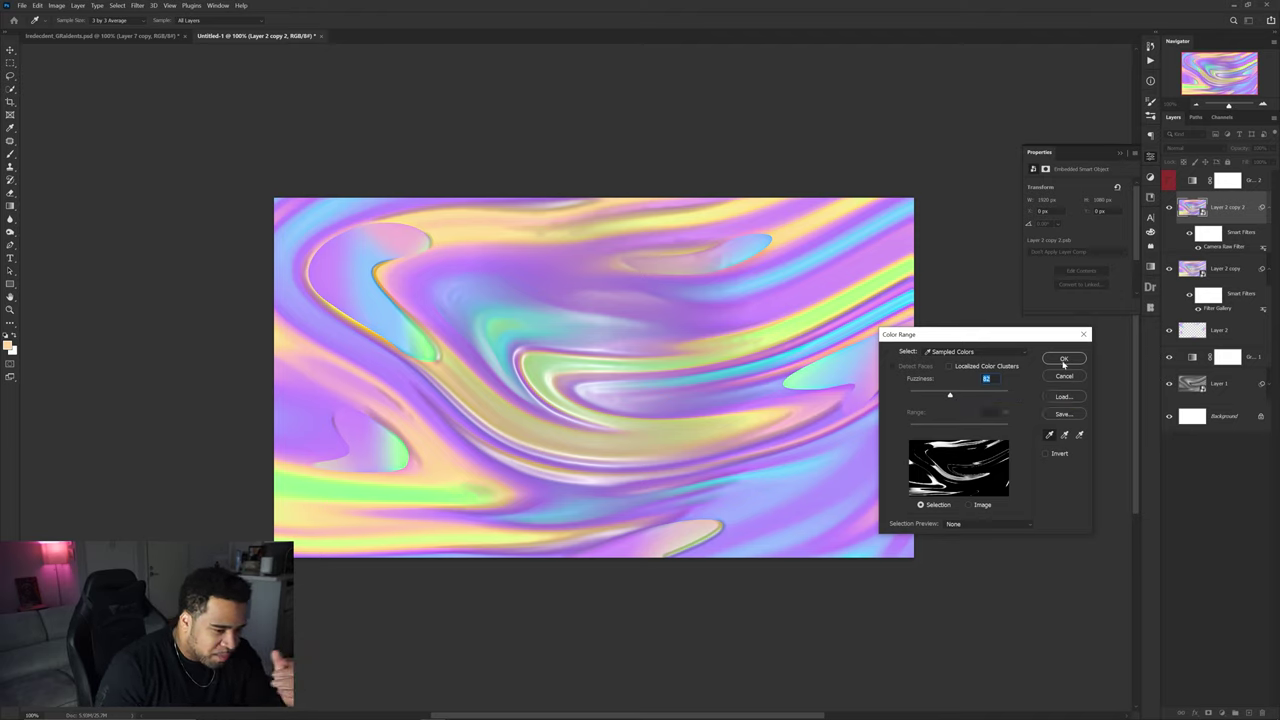
left_click(434, 440)
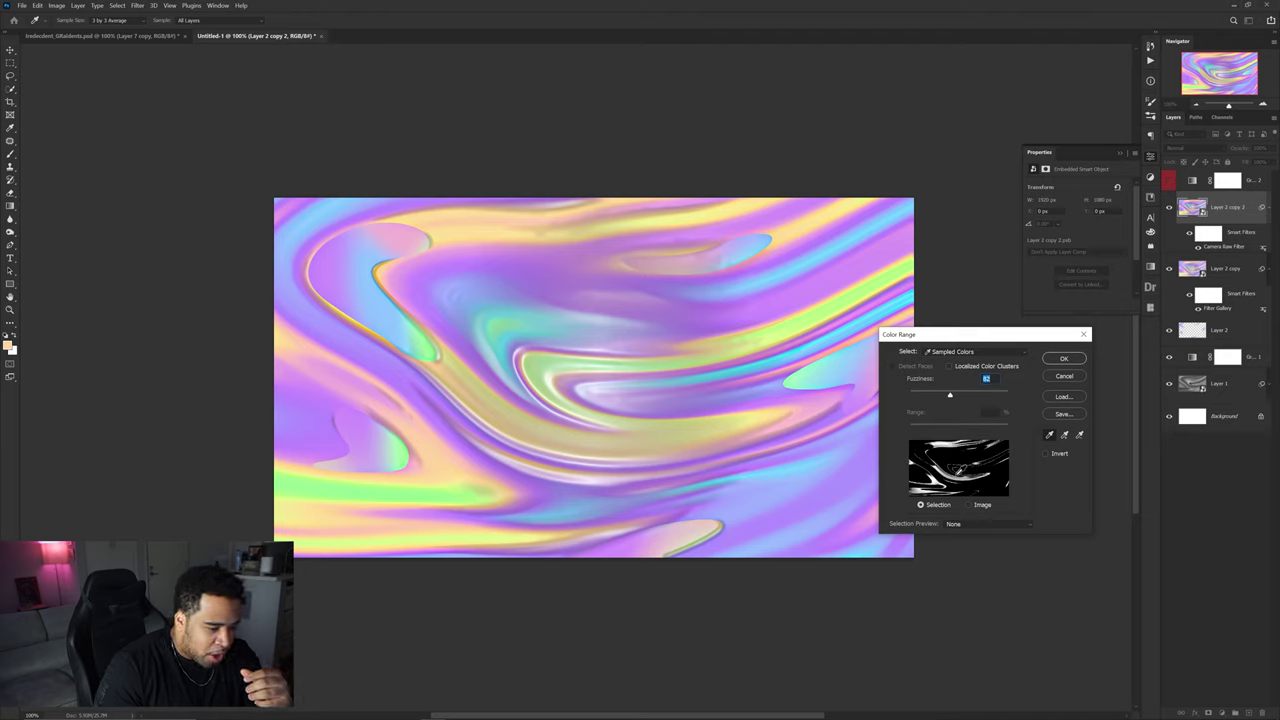
left_click(815, 470)
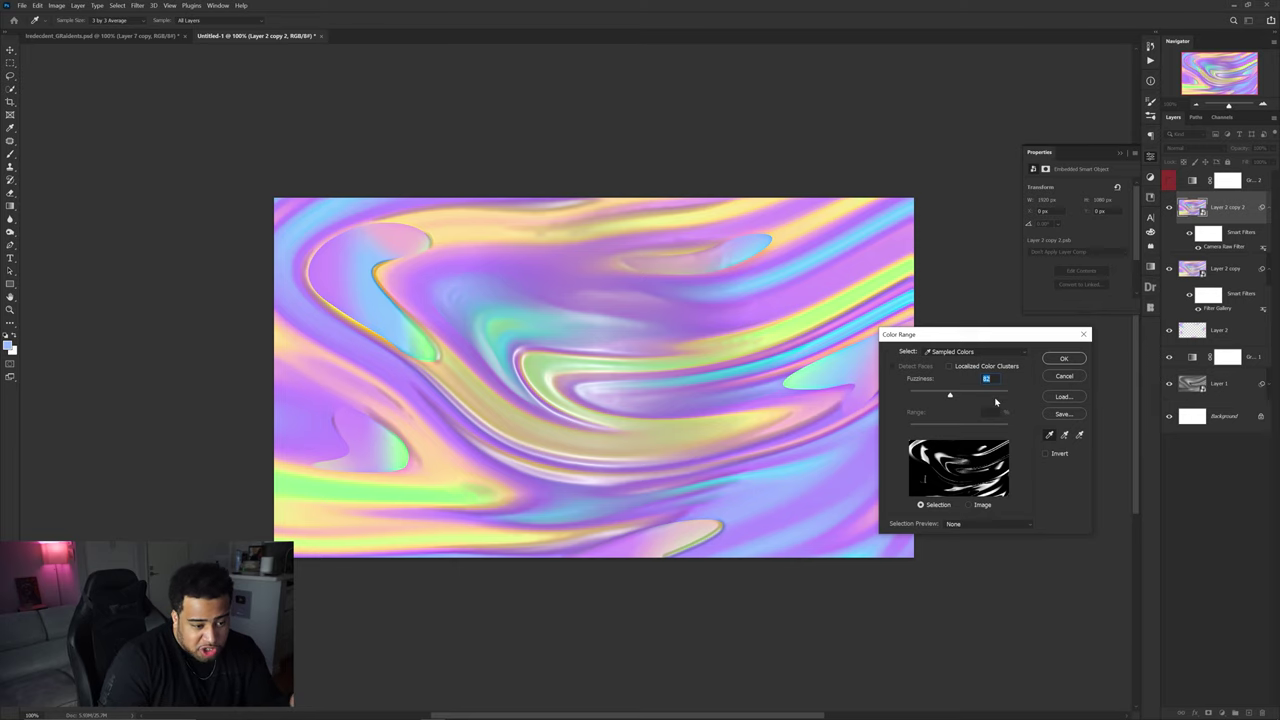
left_click(1064, 358)
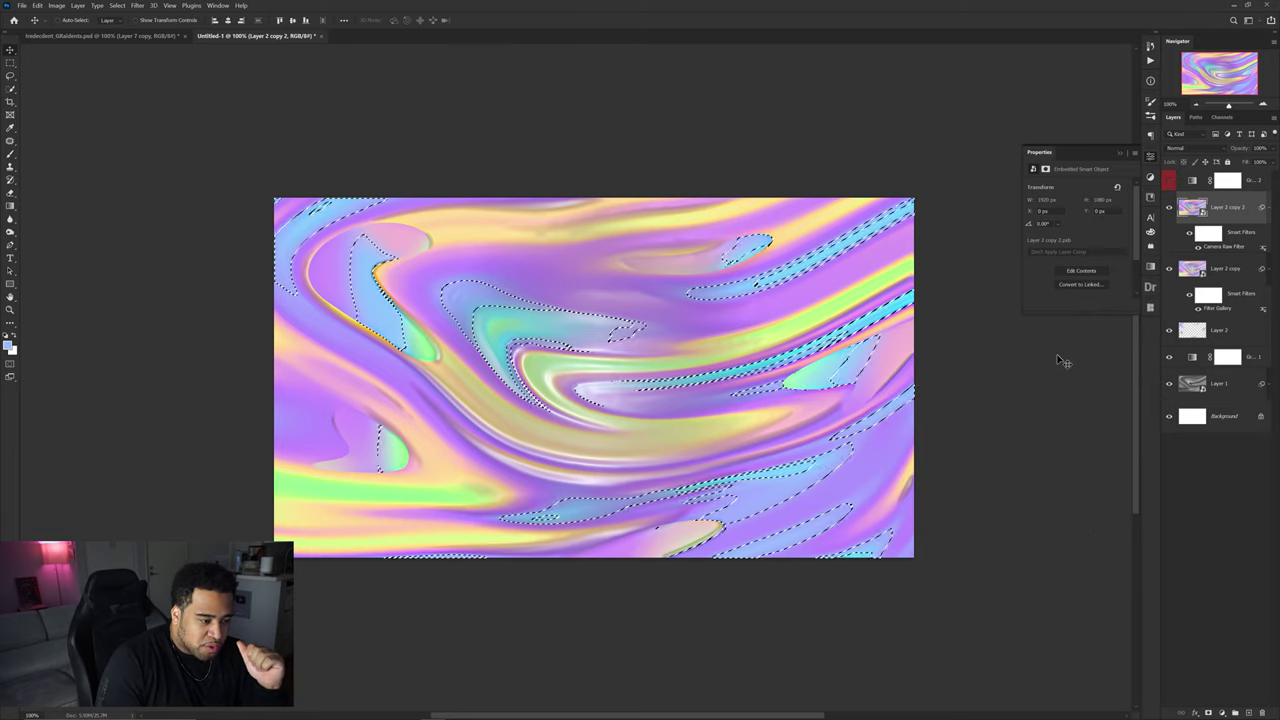
Step: Show the red-labelled gradient map layer, brush black on its mask inside the blue-area selection, and deselect
left_click(1168, 184)
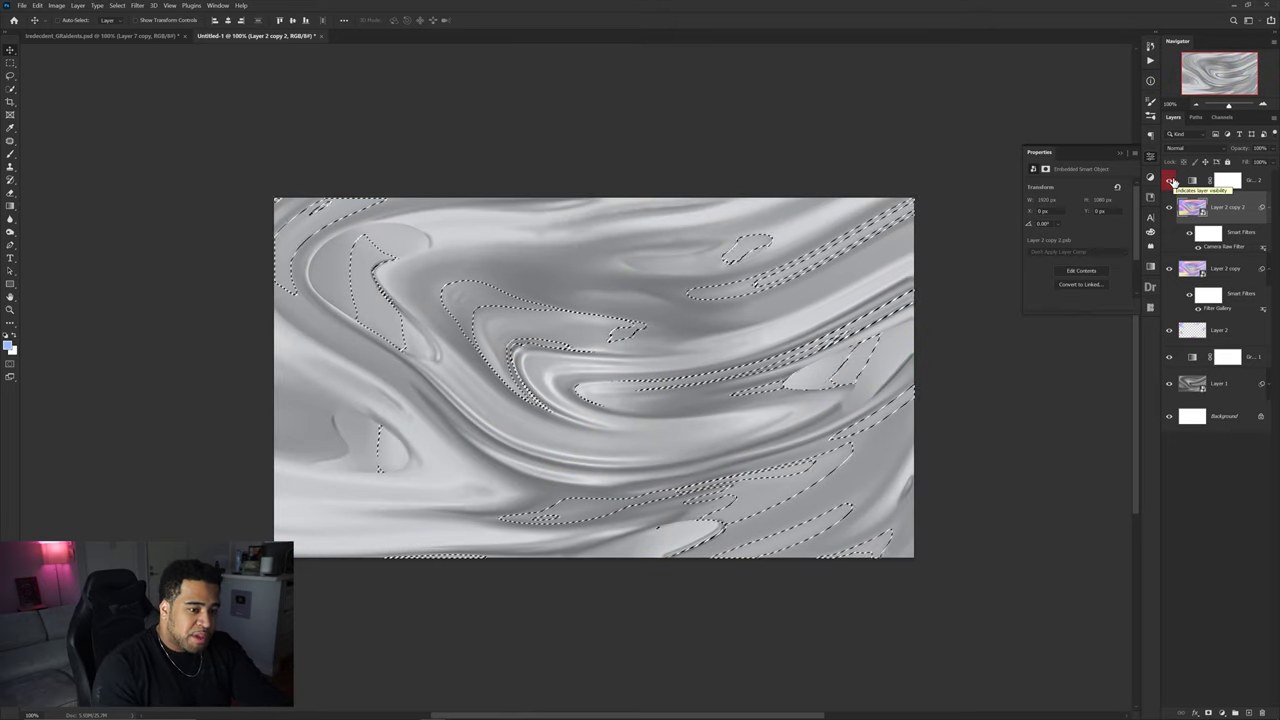
left_click(1227, 183)
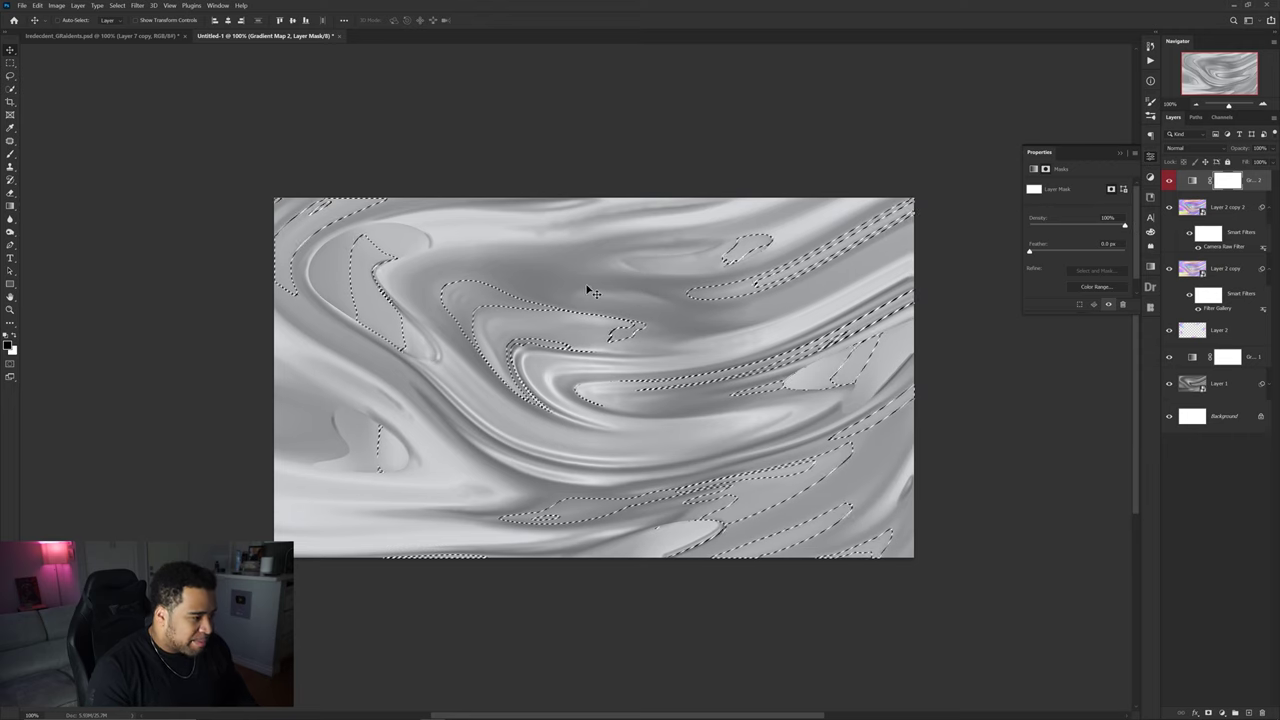
key("b")
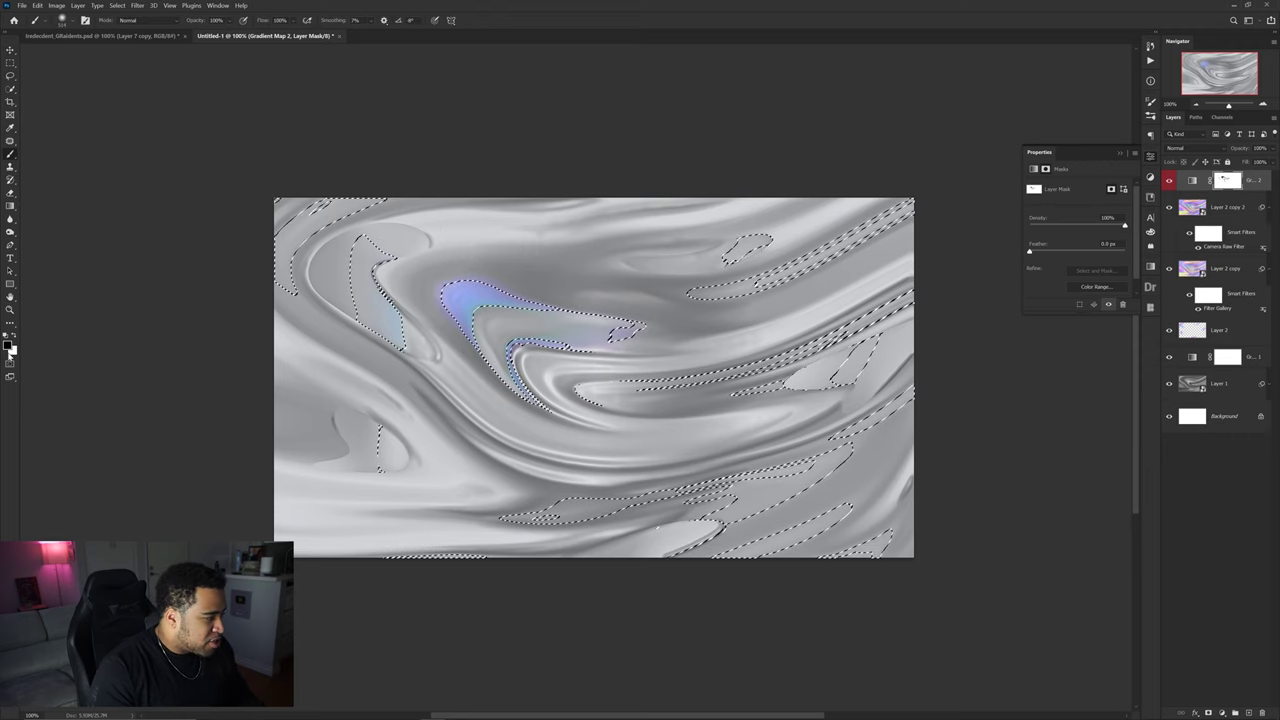
mouse_move(400, 225)
left_mouse_down()
mouse_move(316, 275)
mouse_move(366, 474)
mouse_move(637, 523)
mouse_move(966, 423)
mouse_move(771, 557)
mouse_move(707, 363)
mouse_move(896, 262)
left_mouse_up()
key("ctrl+d")
left_click_drag(718, 297, 752, 277)
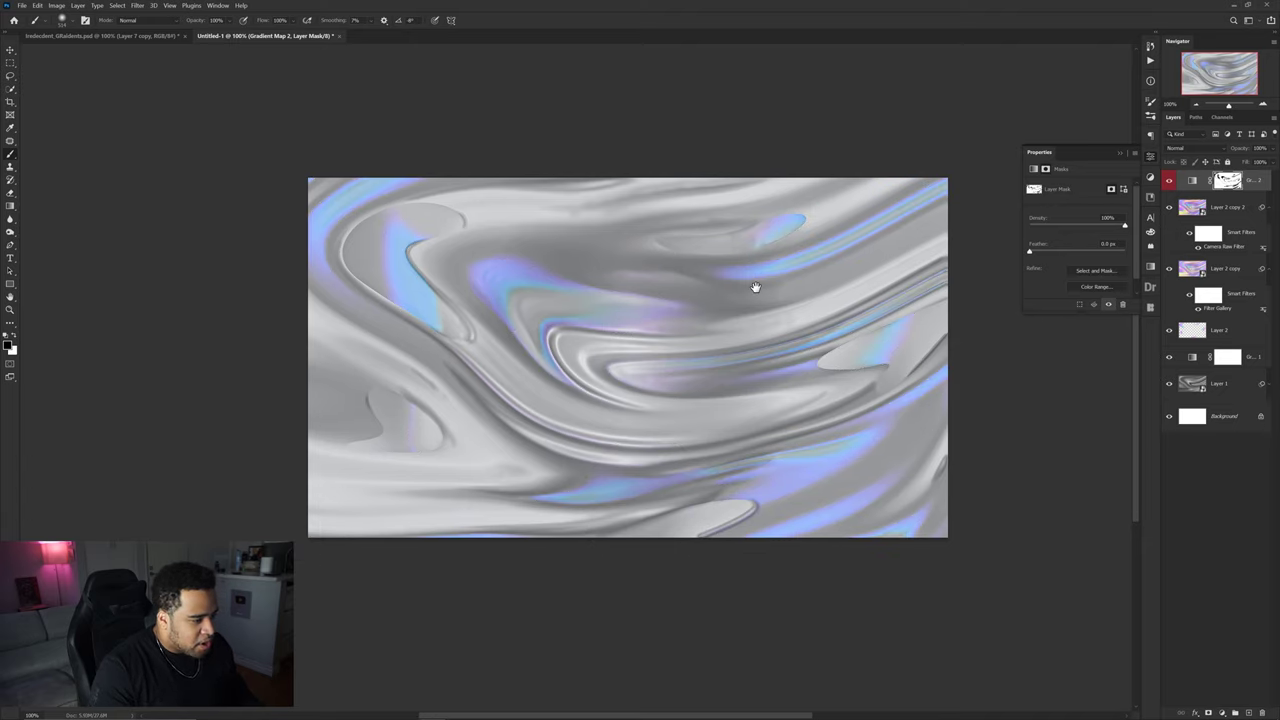
Step: Hide the gradient map layer again and select Layer 2 copy 2's yellow-orange areas with Color Range at fuzziness 70
left_click(1169, 180)
left_click(1234, 210)
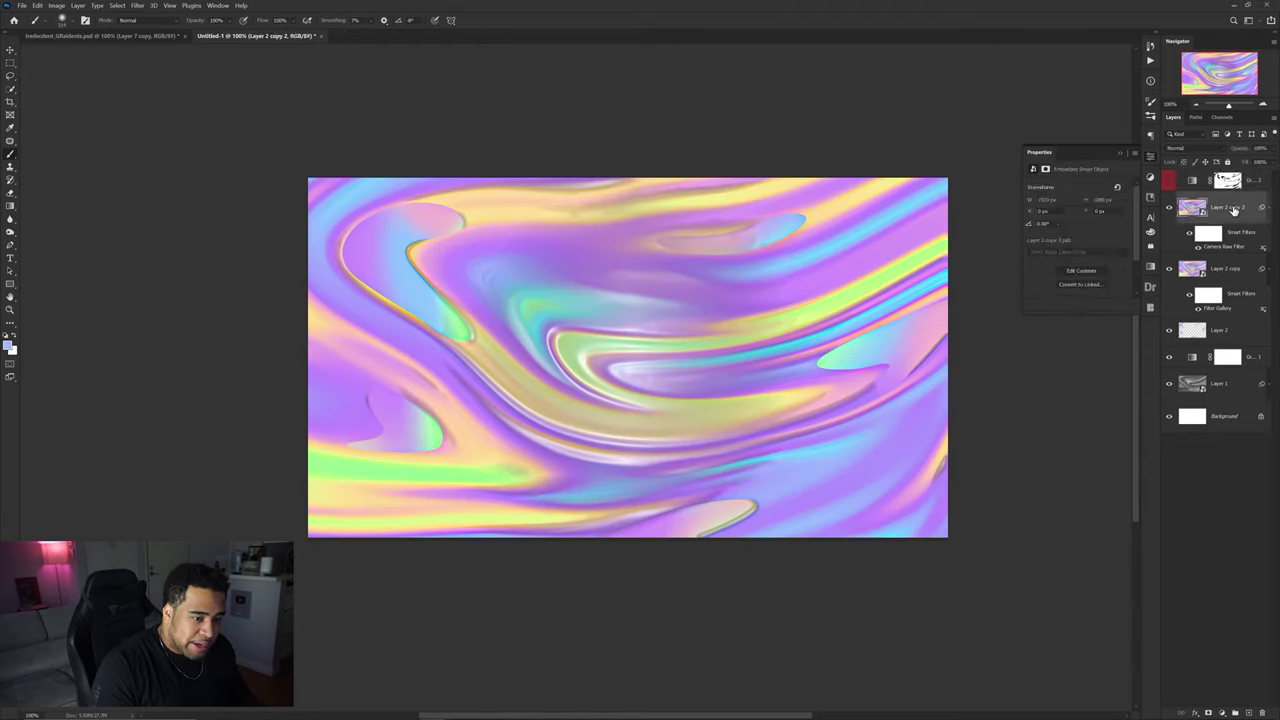
left_click(117, 5)
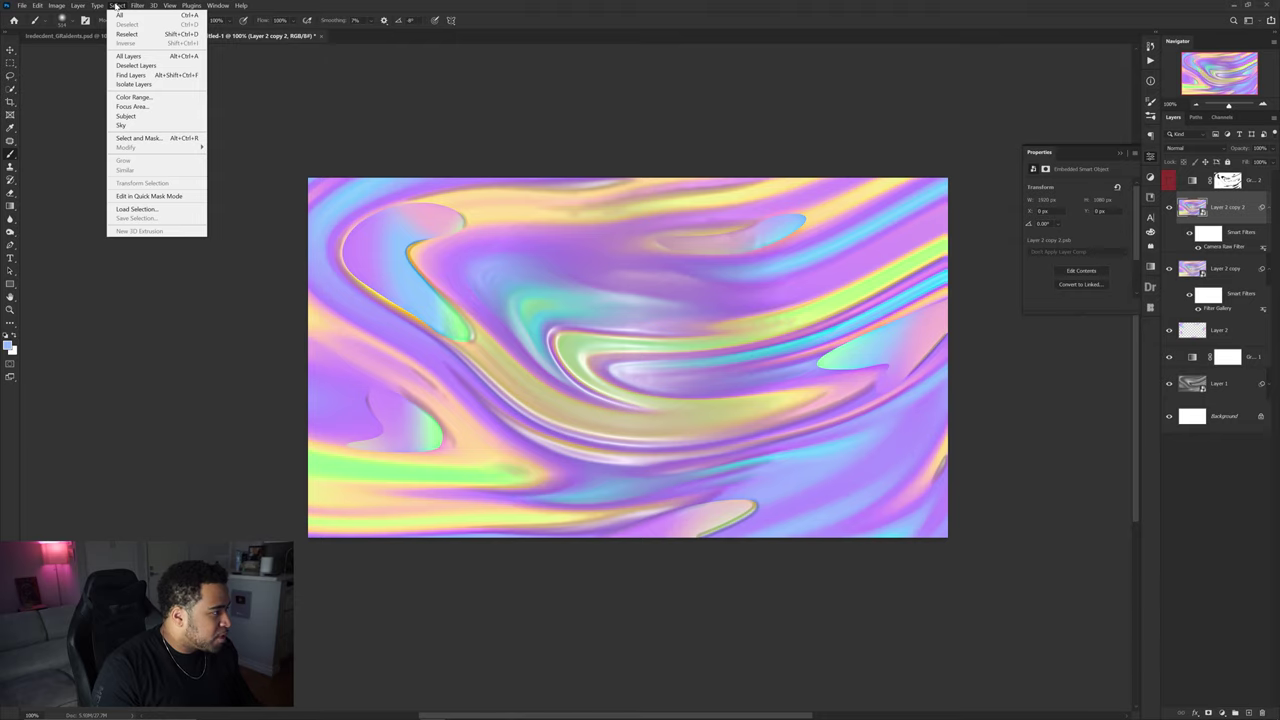
left_click(134, 97)
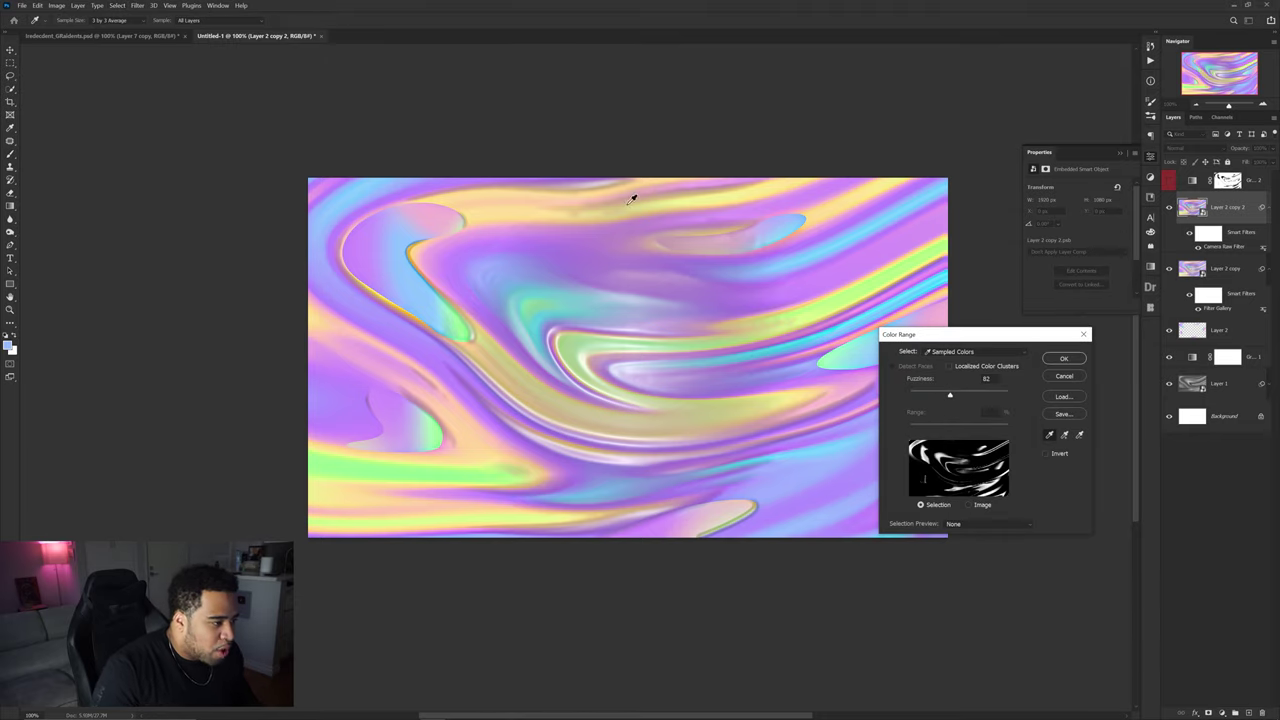
left_click(536, 208)
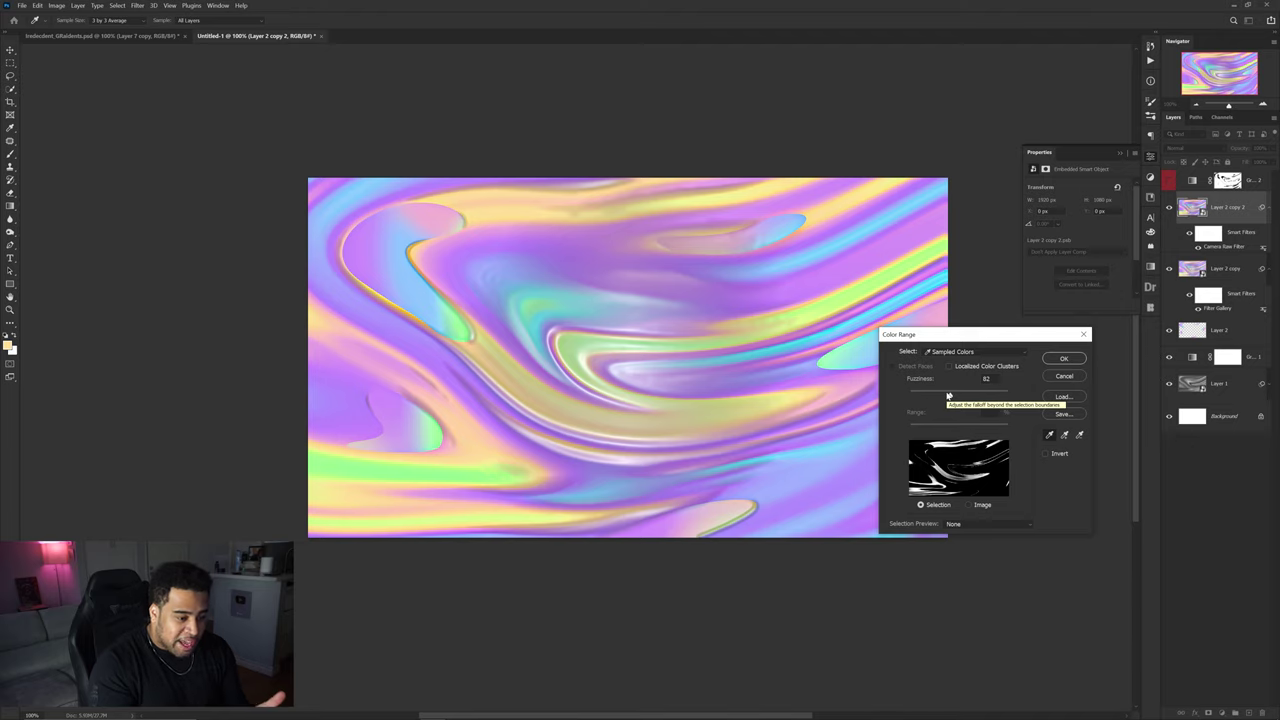
left_click_drag(948, 397, 944, 395)
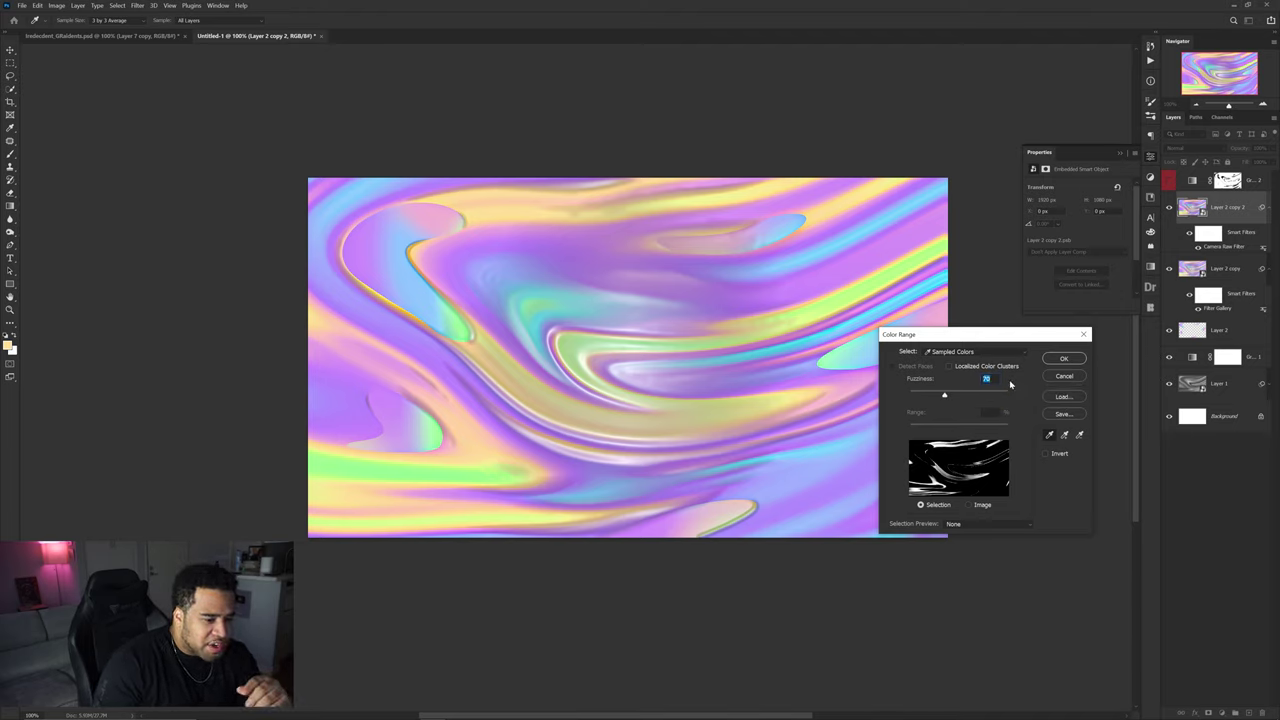
left_click(1066, 360)
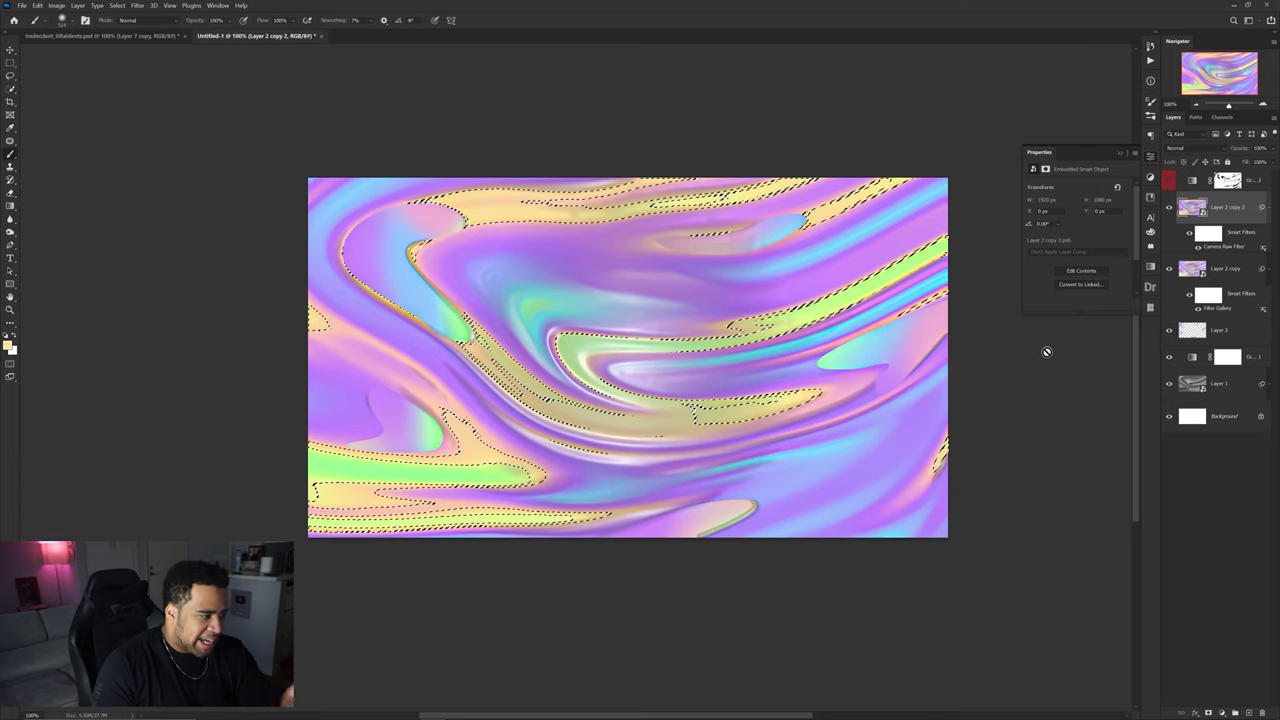
Step: Show the gradient map and paint its mask black within the yellow-orange selection to reveal those colours, then deselect
left_click(1170, 179)
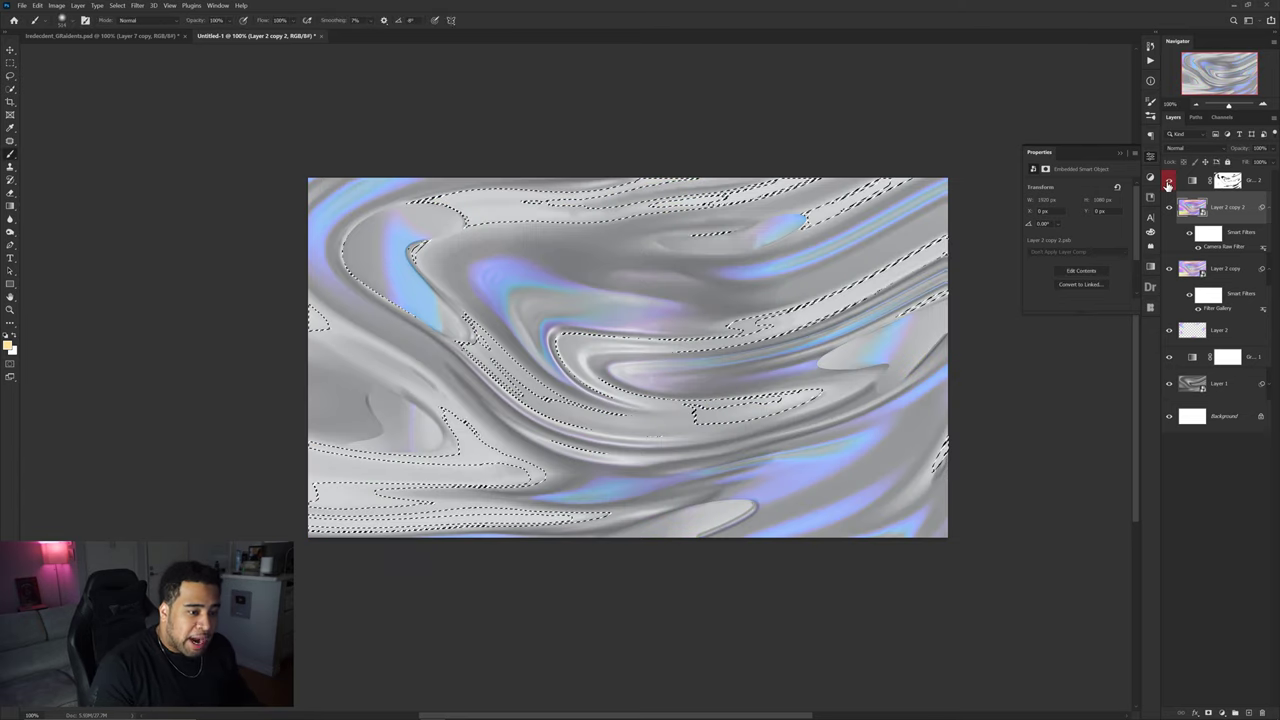
left_click(1238, 179)
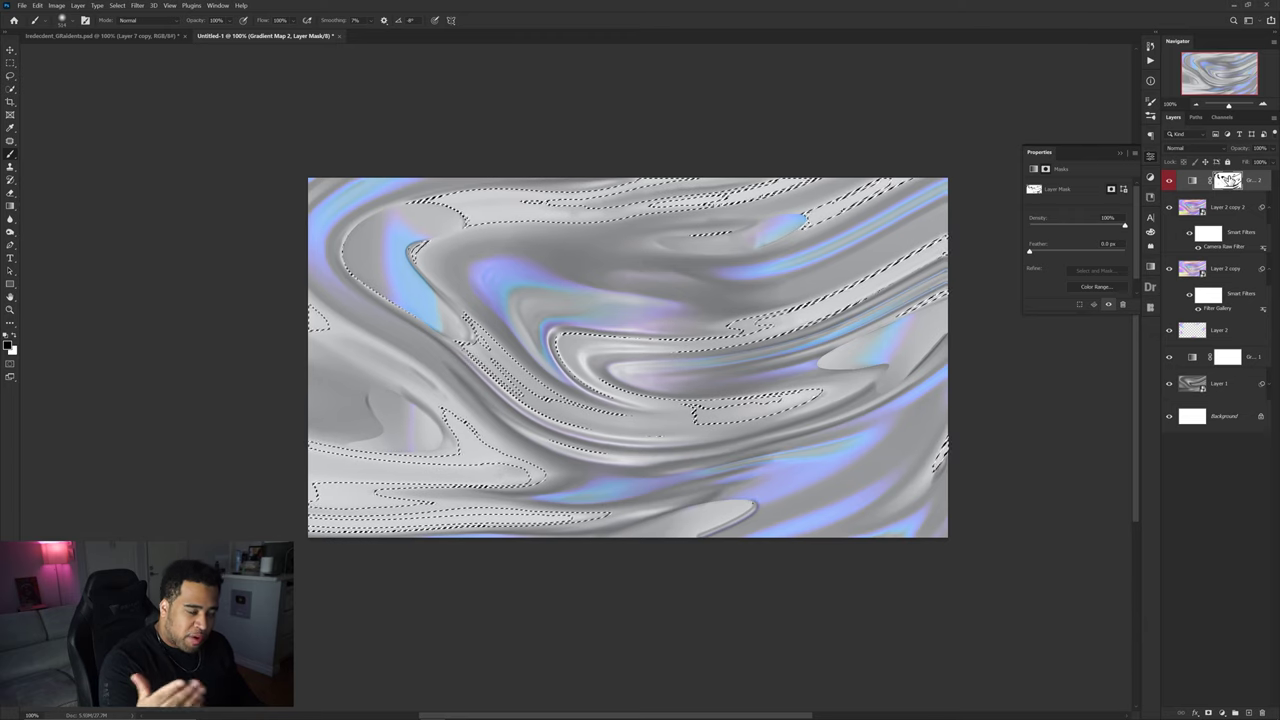
mouse_move(435, 232)
left_mouse_down()
mouse_move(602, 214)
mouse_move(476, 254)
mouse_move(709, 200)
mouse_move(893, 184)
mouse_move(839, 278)
mouse_move(564, 415)
mouse_move(937, 336)
mouse_move(752, 488)
mouse_move(531, 542)
mouse_move(289, 495)
mouse_move(885, 505)
left_mouse_up()
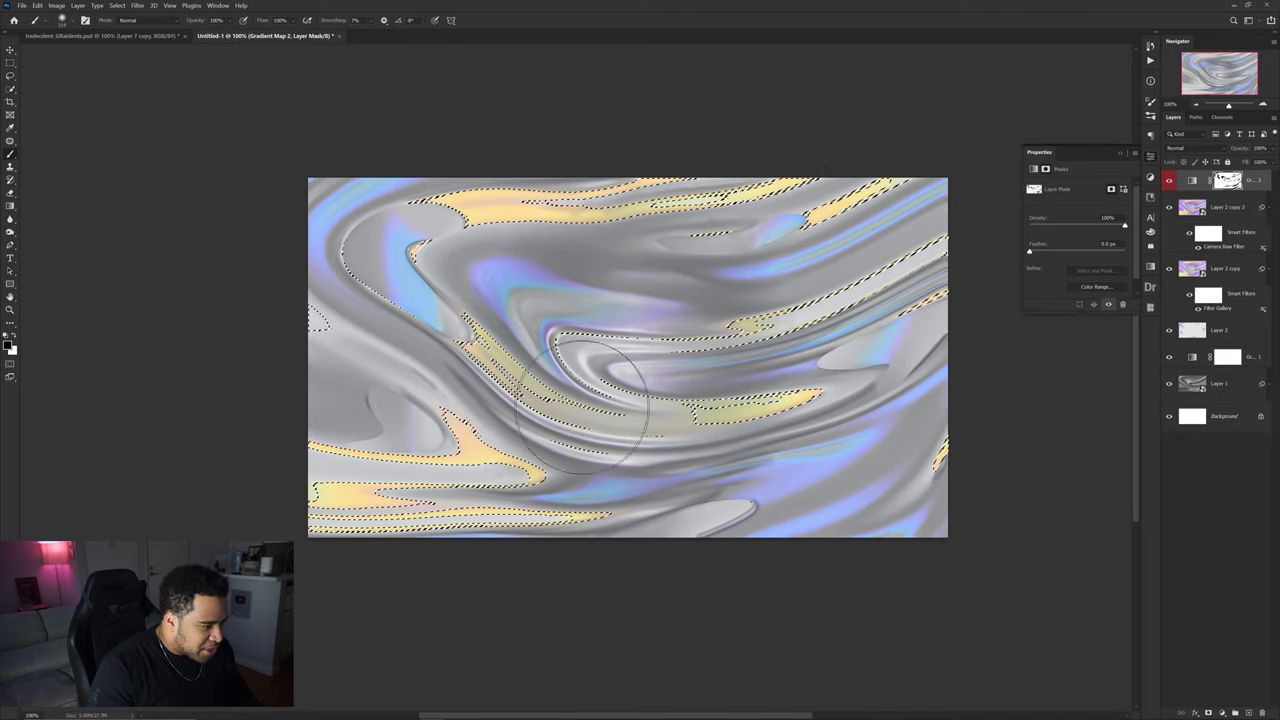
key("ctrl+d")
mouse_move(818, 412)
left_mouse_down()
mouse_move(897, 414)
mouse_move(811, 409)
left_mouse_up()
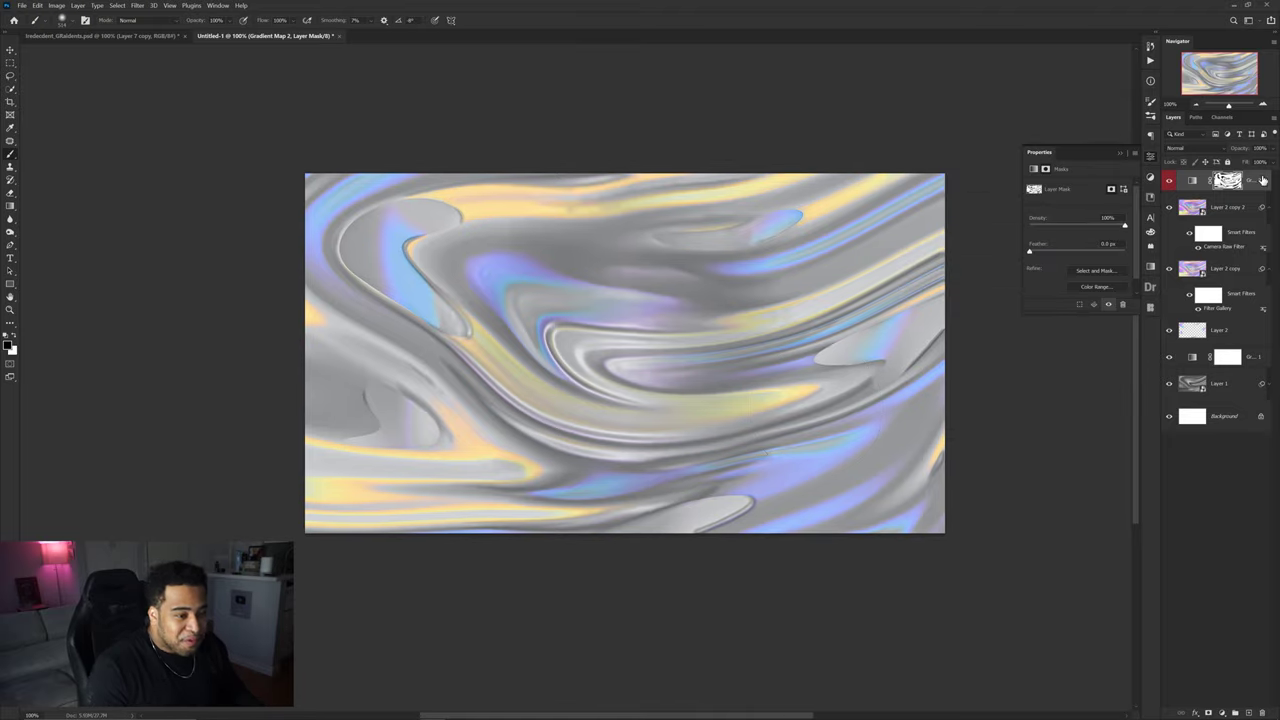
Step: Hide the gradient map and select the bright green areas of Layer 2 copy 2 with Color Range, lowering the fuzziness
left_click(1169, 181)
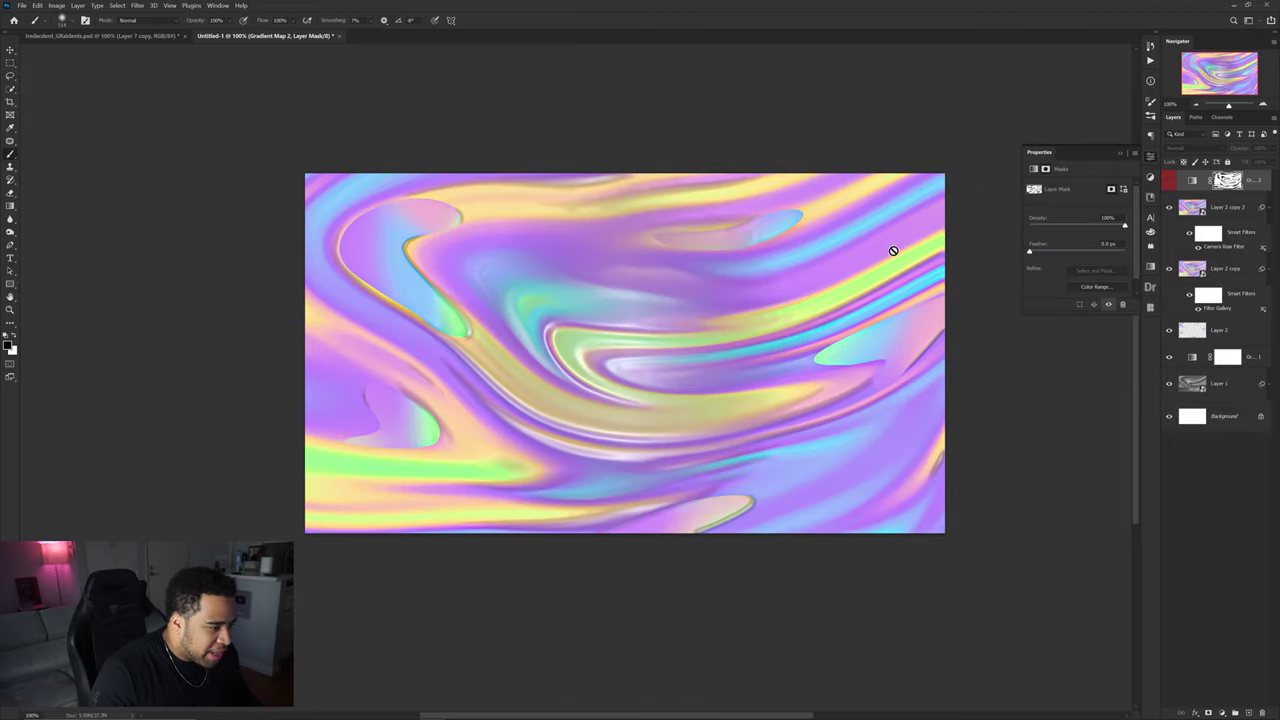
key("alt+[")
left_click(137, 6)
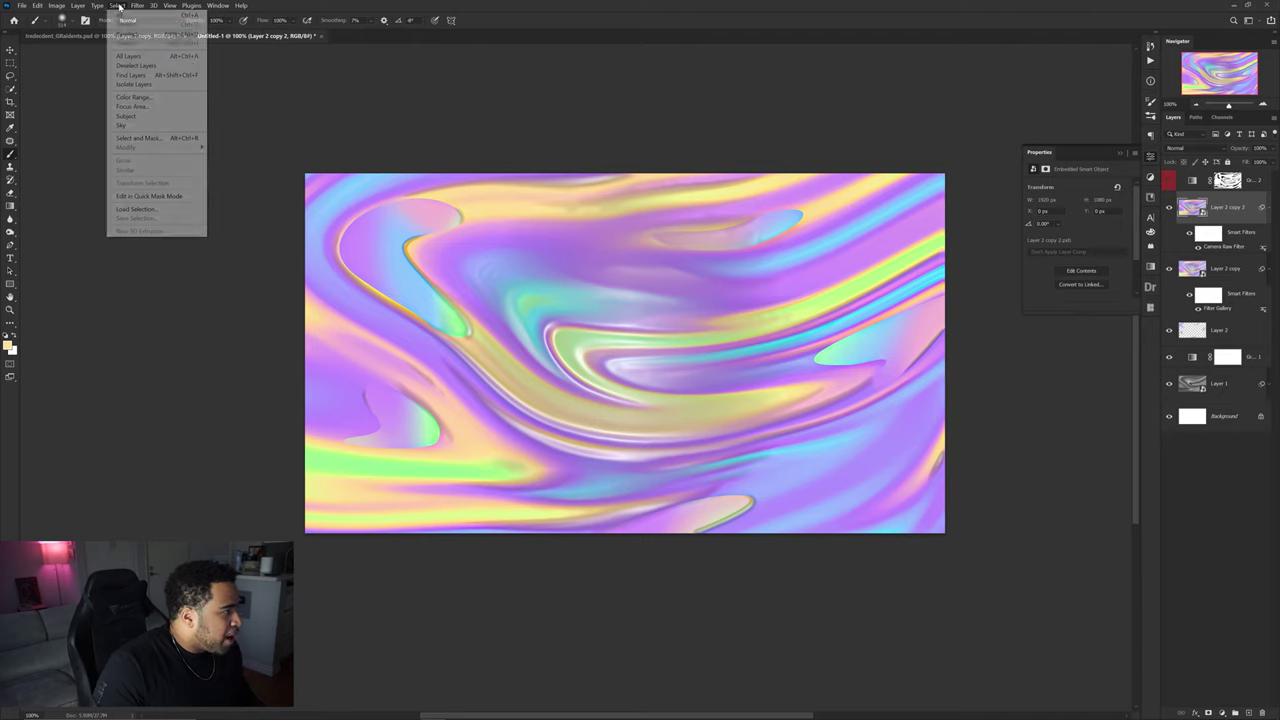
left_click(140, 96)
left_click(430, 465)
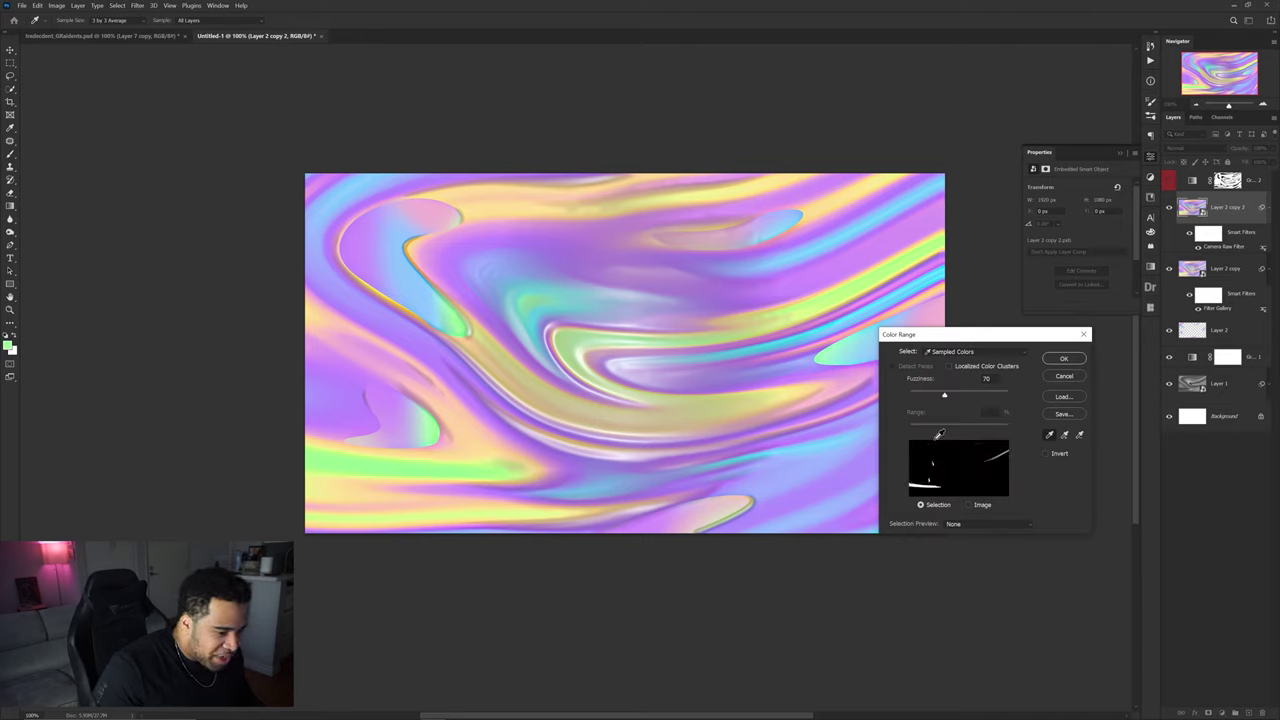
left_click_drag(944, 395, 934, 395)
left_click(1063, 358)
Step: Show the gradient map and mask out its green areas with black brush strokes through the selection, then deselect
left_click(1169, 180)
left_click(1227, 180)
left_click_drag(440, 450, 319, 446)
mouse_move(887, 298)
left_mouse_down()
mouse_move(890, 376)
mouse_move(888, 250)
left_mouse_up()
key("ctrl+d")
Step: Hide the gradient map and select the purple areas of Layer 2 copy 2 with Color Range at fuzziness 28
left_click(1169, 181)
left_click(1188, 203)
left_click(117, 5)
left_click(140, 96)
left_click(753, 289)
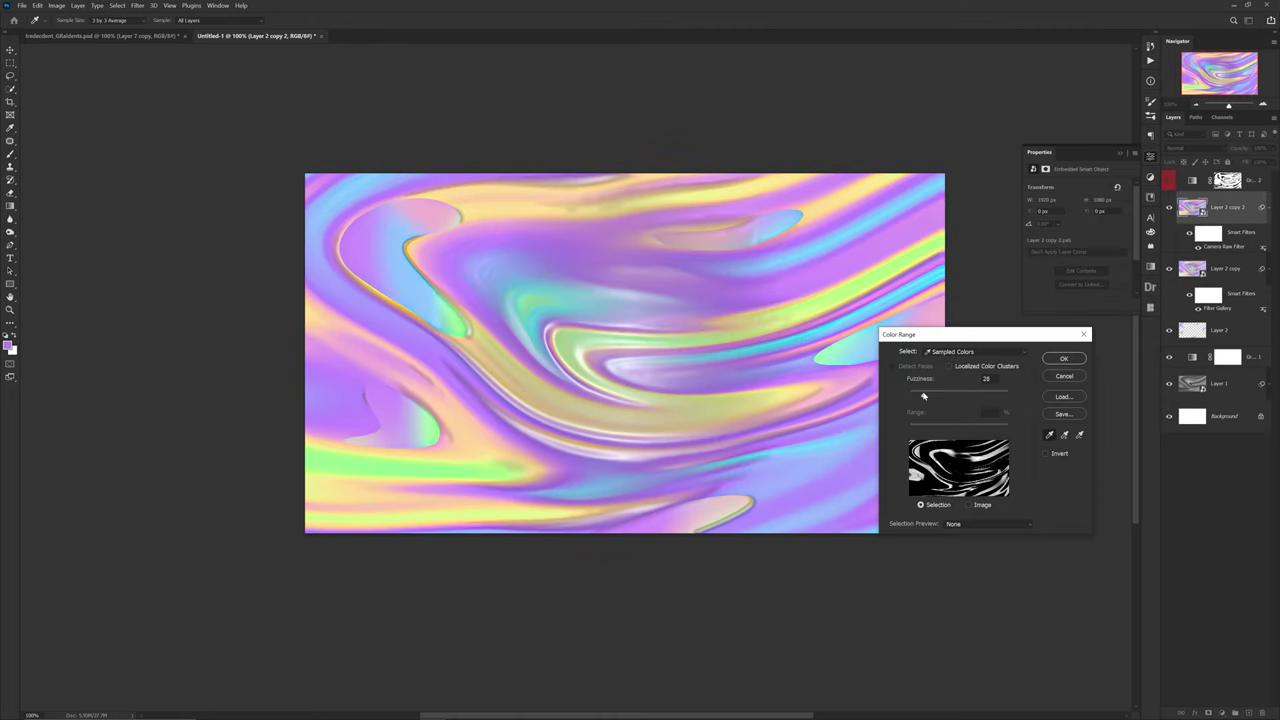
left_click_drag(934, 395, 925, 395)
left_click(1063, 358)
Step: Show the gradient map and brush black on its mask across the purple selection, then deselect
left_click(1169, 180)
left_click(1227, 180)
mouse_move(820, 330)
left_mouse_down()
mouse_move(434, 408)
mouse_move(997, 497)
mouse_move(1043, 406)
mouse_move(437, 171)
left_mouse_up()
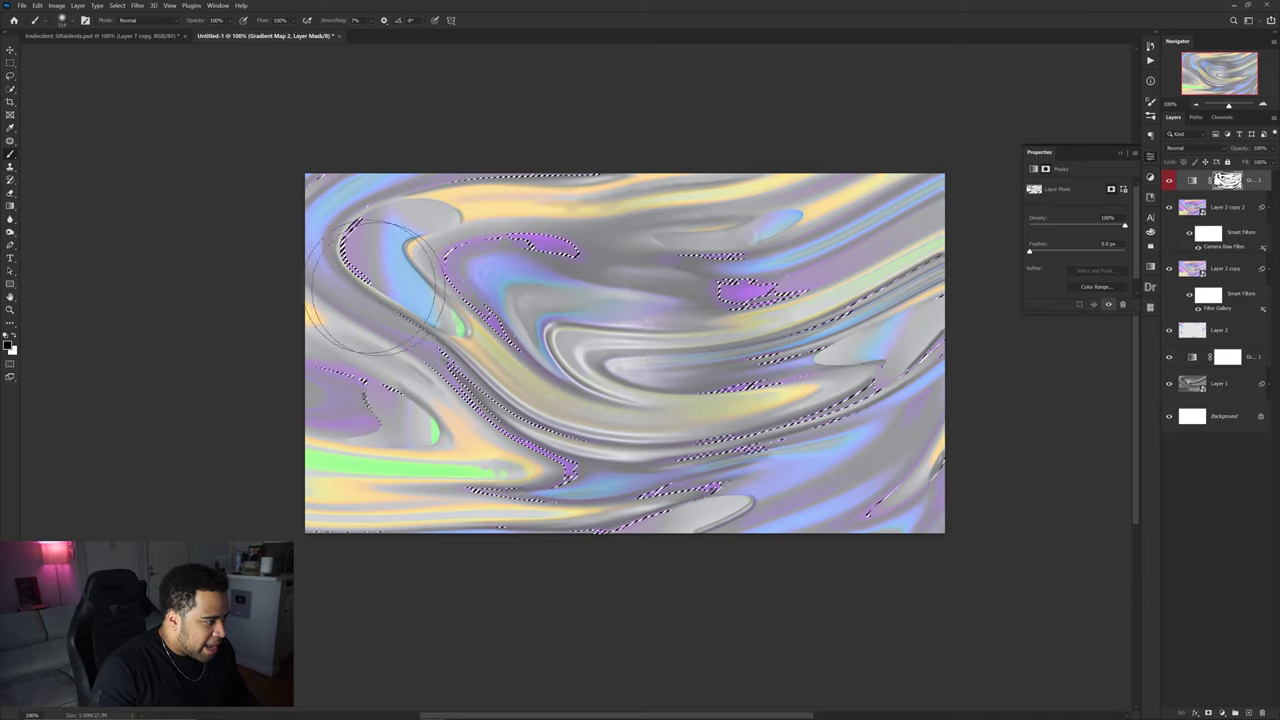
key("ctrl+d")
mouse_move(893, 466)
left_mouse_down()
mouse_move(869, 474)
mouse_move(600, 394)
mouse_move(857, 423)
left_mouse_up()
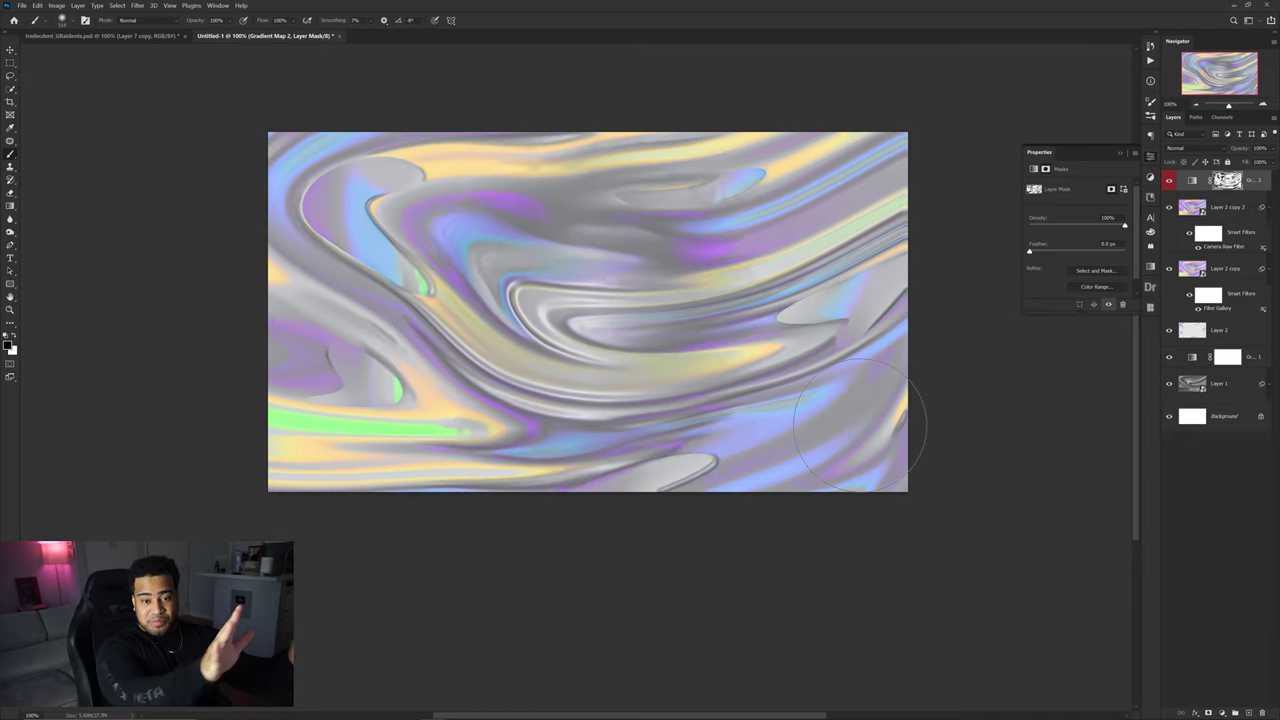
Step: Add a Vibrance adjustment layer above the masked gradient map, with Vibrance +47 and Saturation +11
left_click(1225, 181)
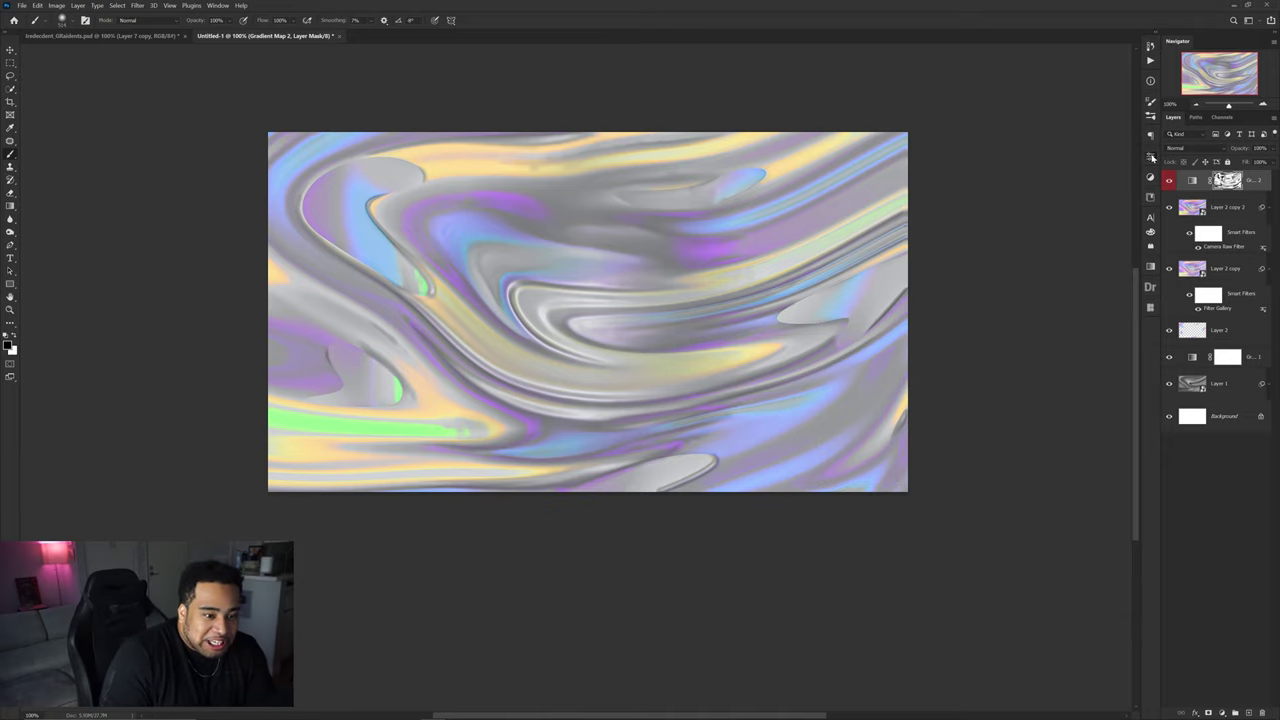
left_click(1192, 180)
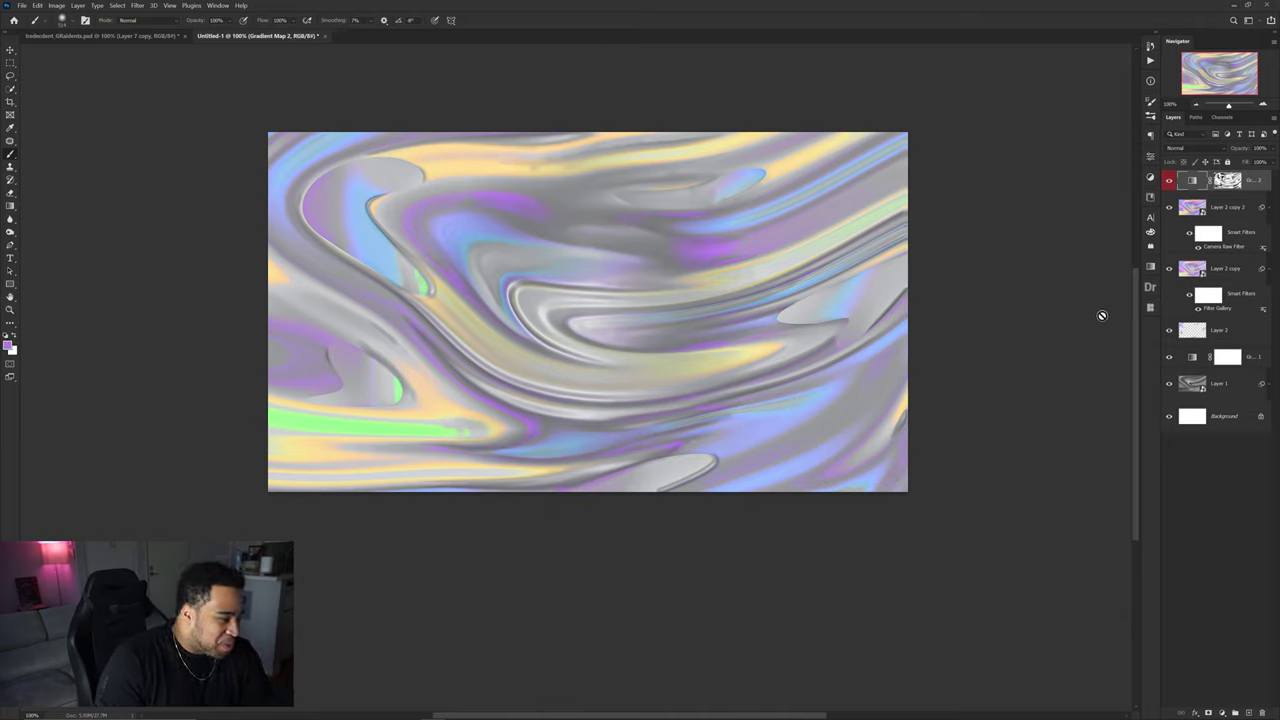
left_click(1223, 713)
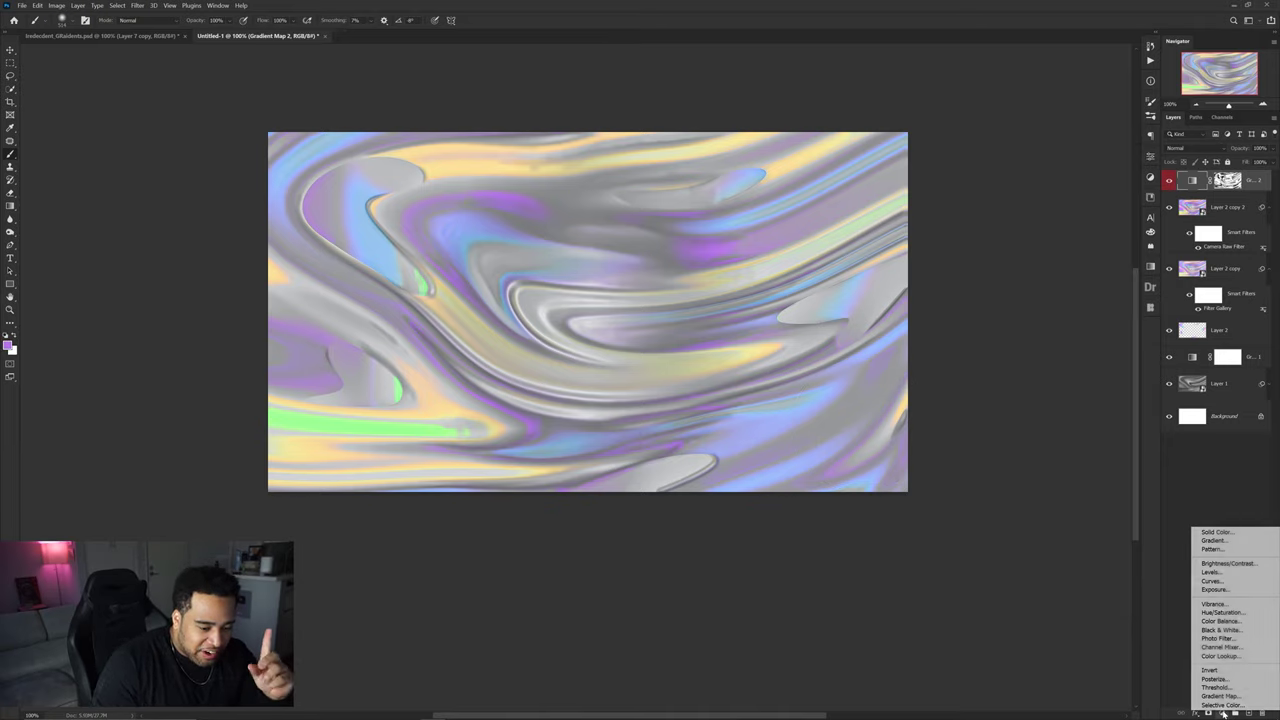
left_click(1240, 606)
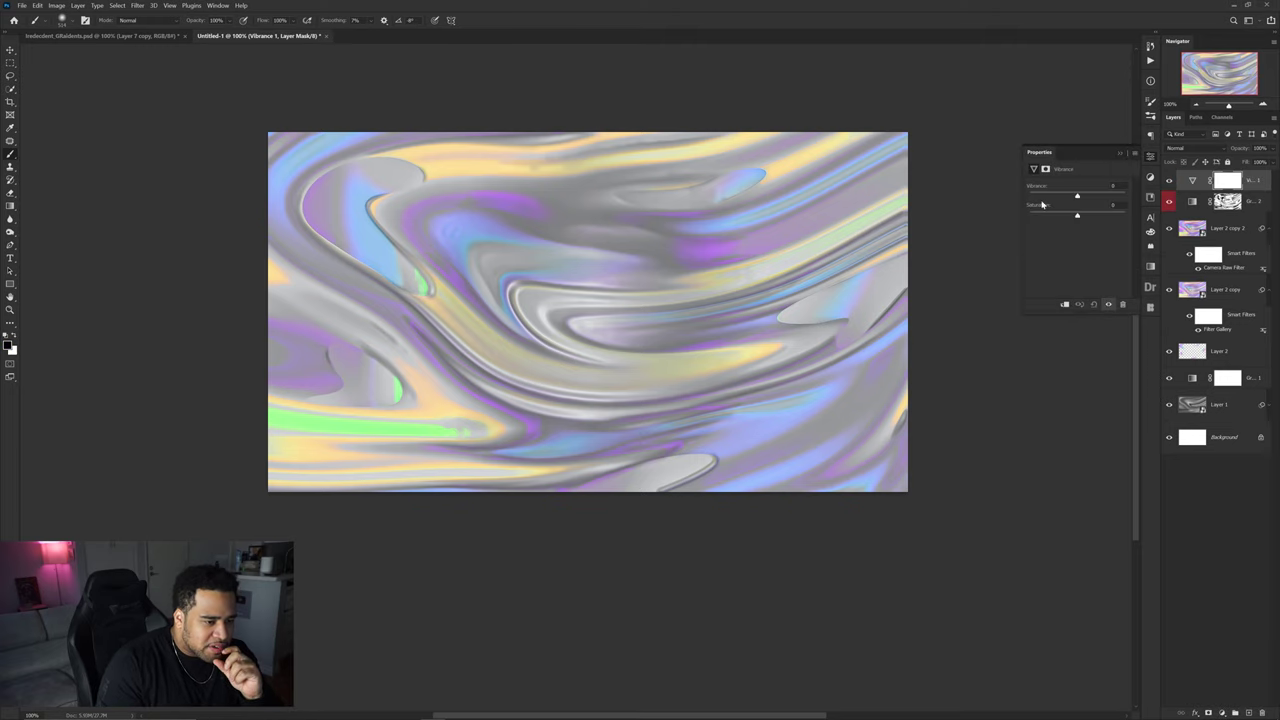
mouse_move(1092, 197)
left_mouse_down()
mouse_move(1115, 198)
mouse_move(1086, 218)
left_mouse_up()
left_click(1256, 187)
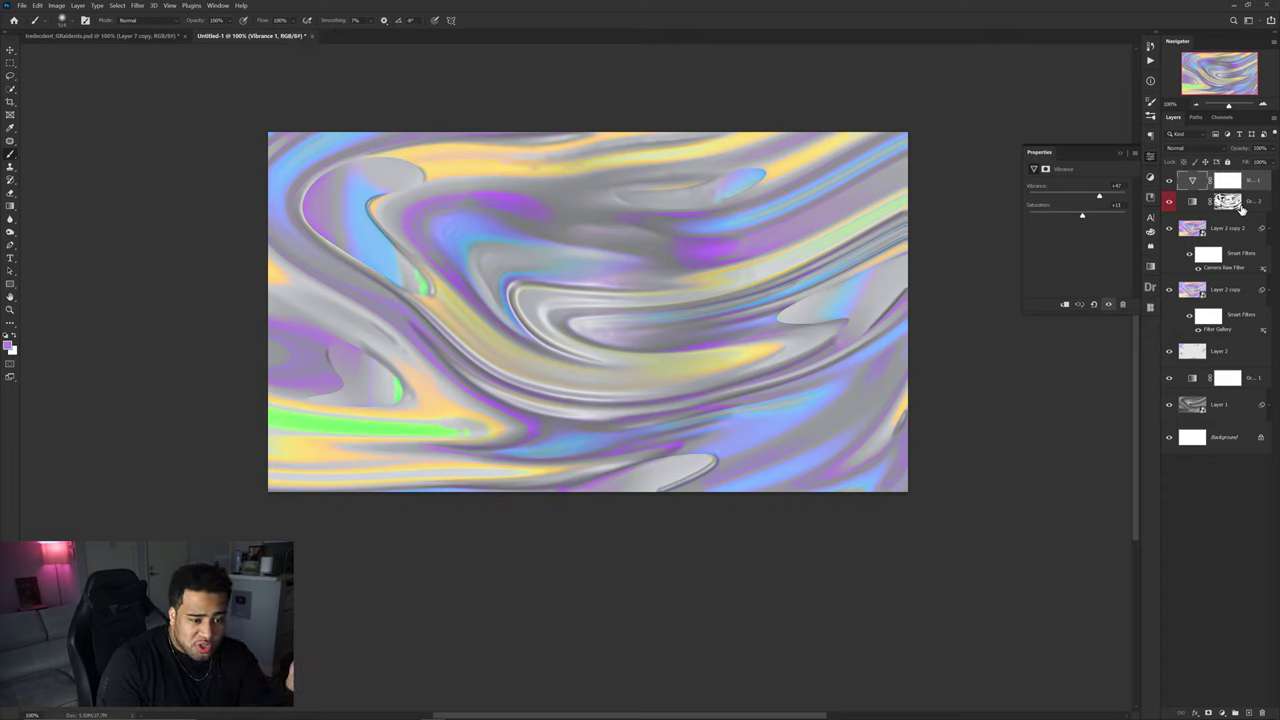
Step: Add a Hue/Saturation adjustment layer above the Vibrance layer and select its adjustment for editing
left_click(1223, 711)
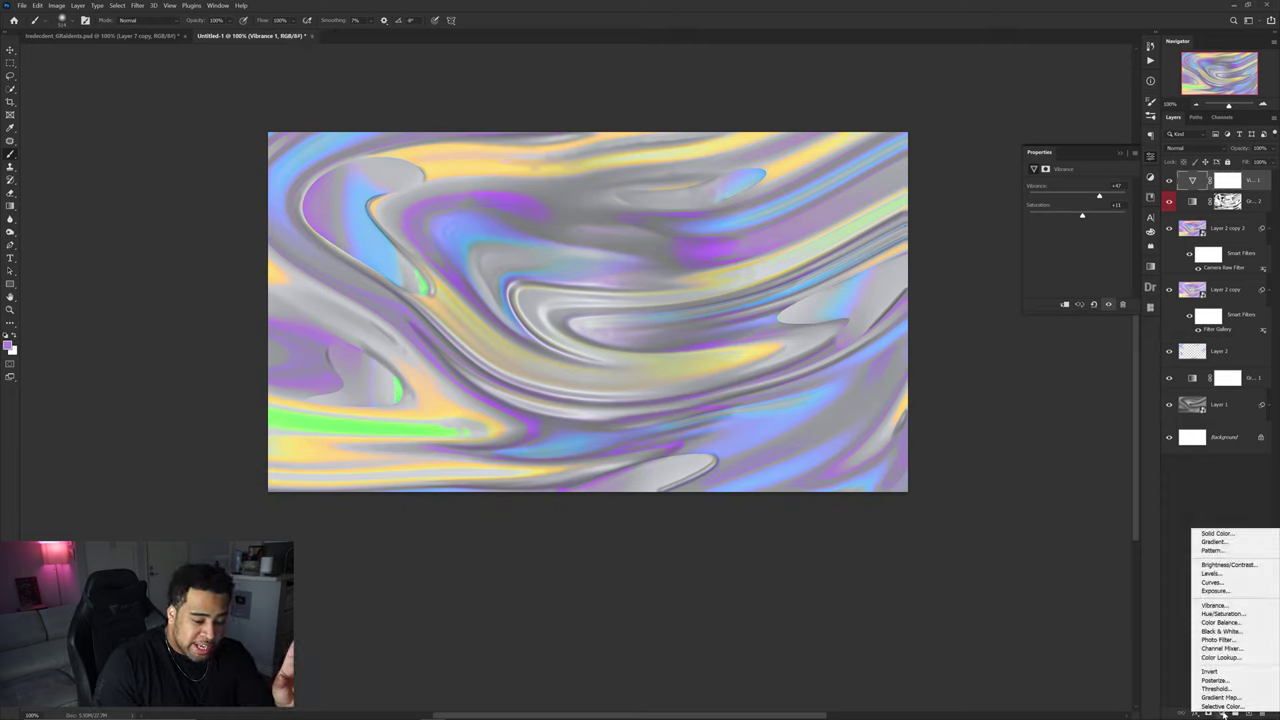
left_click(1221, 613)
left_click(1192, 181)
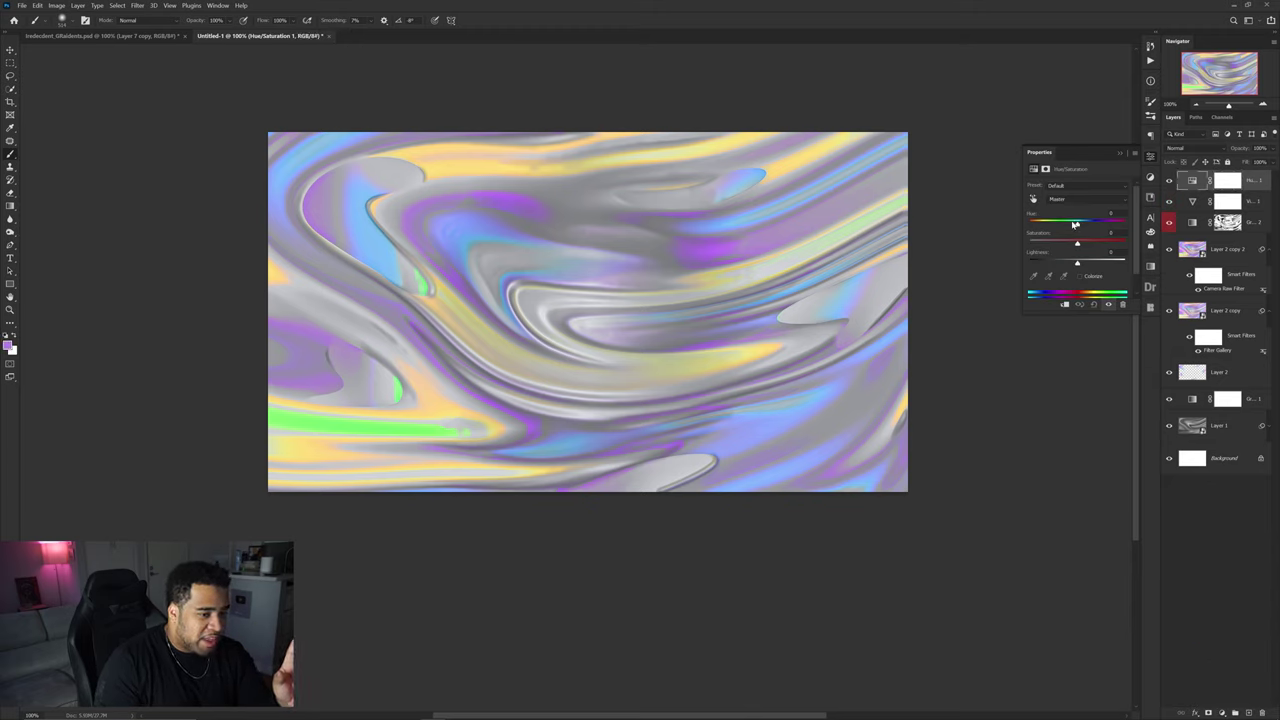
Step: Set the Hue/Saturation hue to about +125 and brush black on the layer's mask across the central swirls and upper-right bands
left_click_drag(1077, 223, 1115, 231)
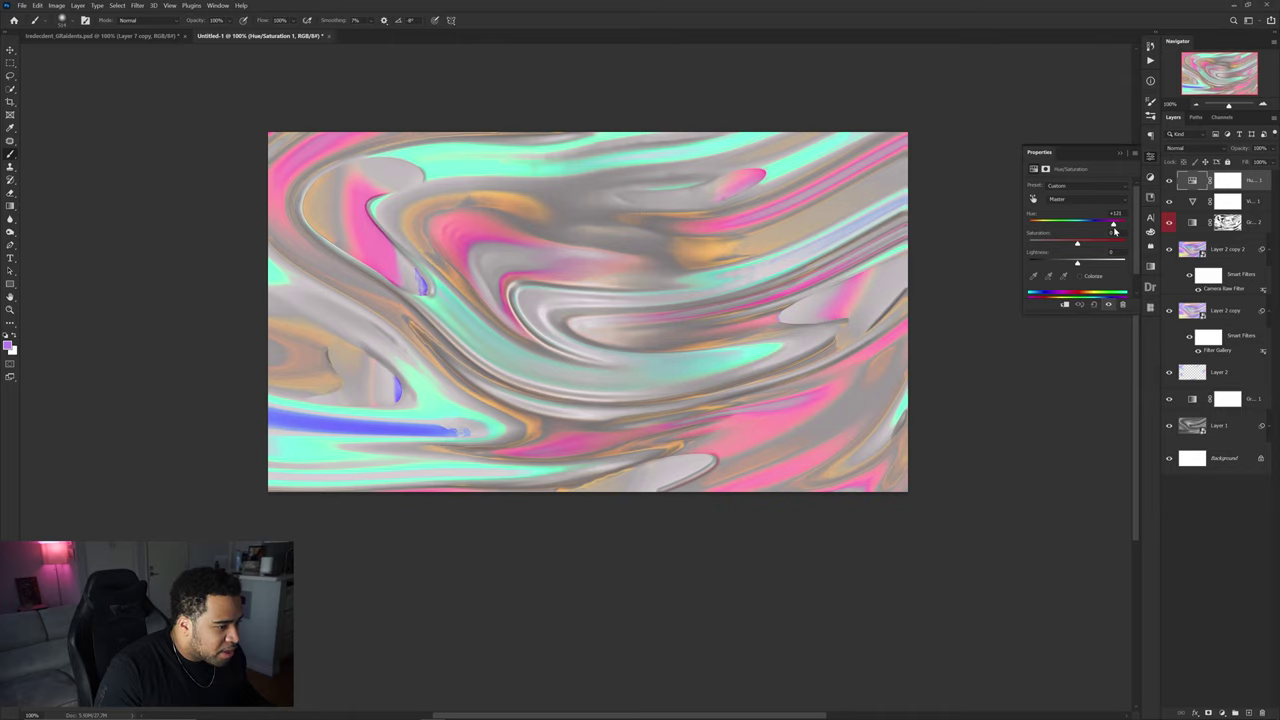
left_click(1150, 156)
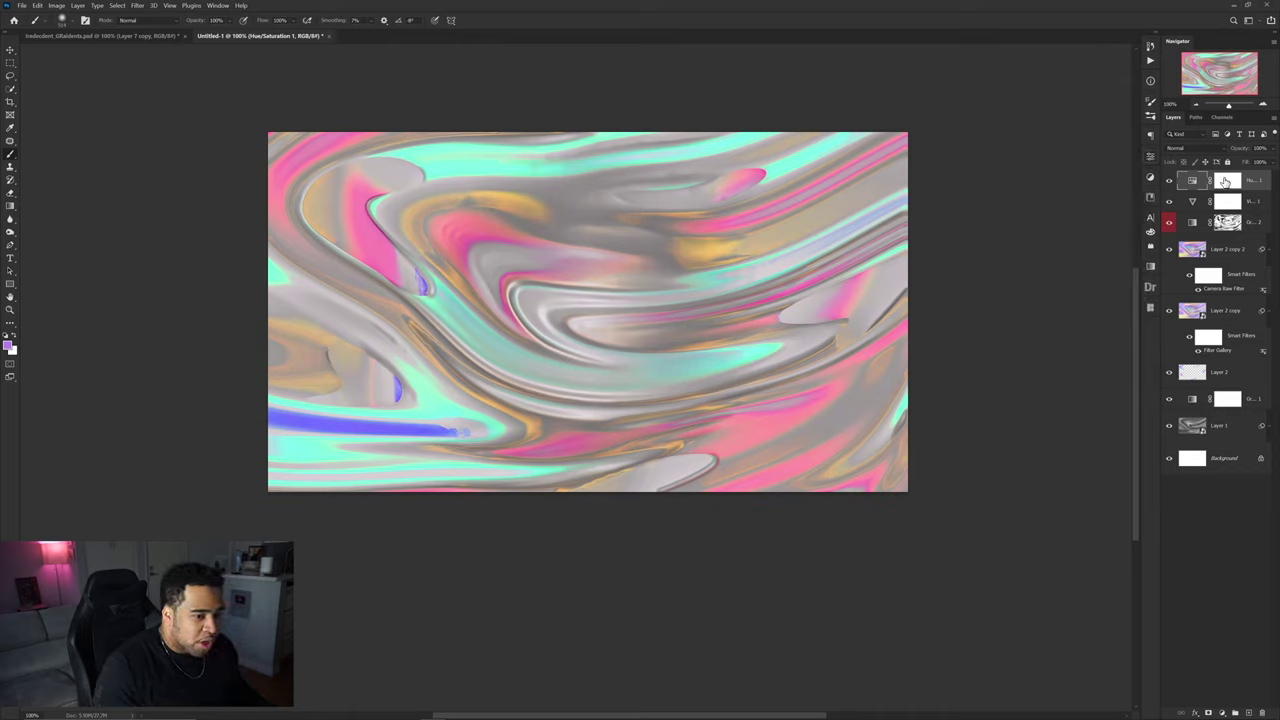
left_click(1227, 180)
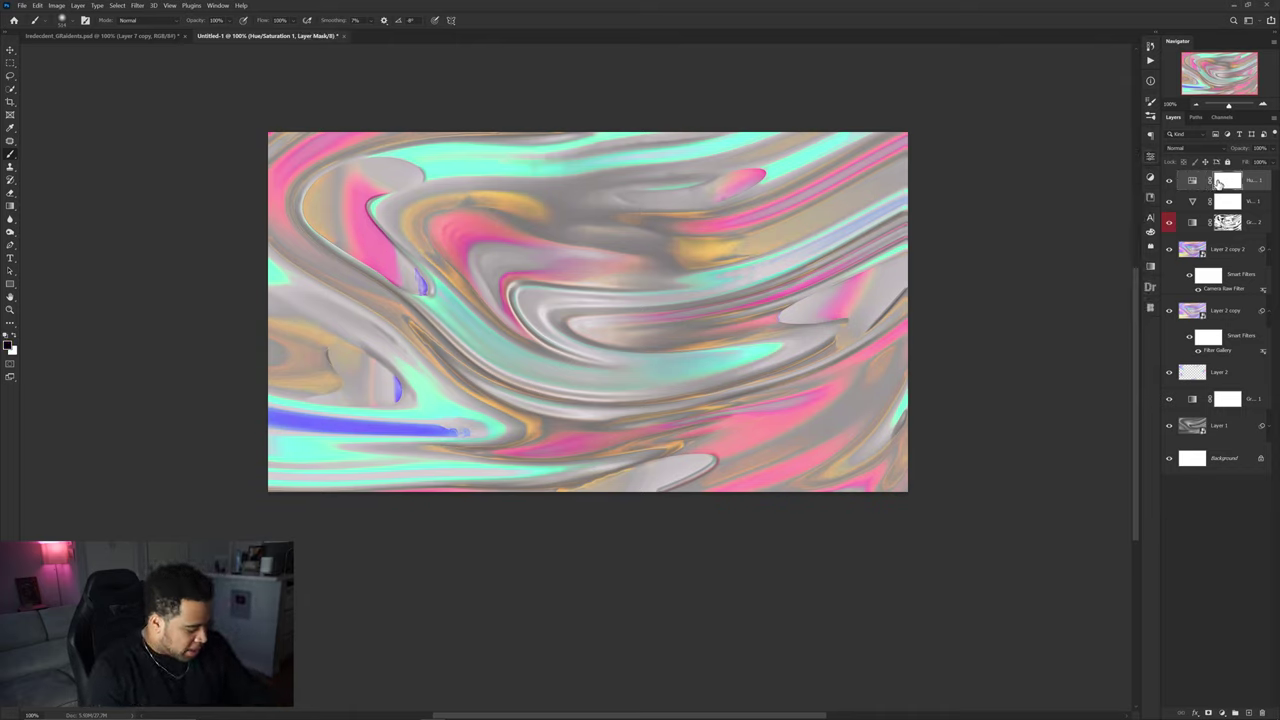
left_click_drag(366, 236, 414, 240)
key("ctrl+z")
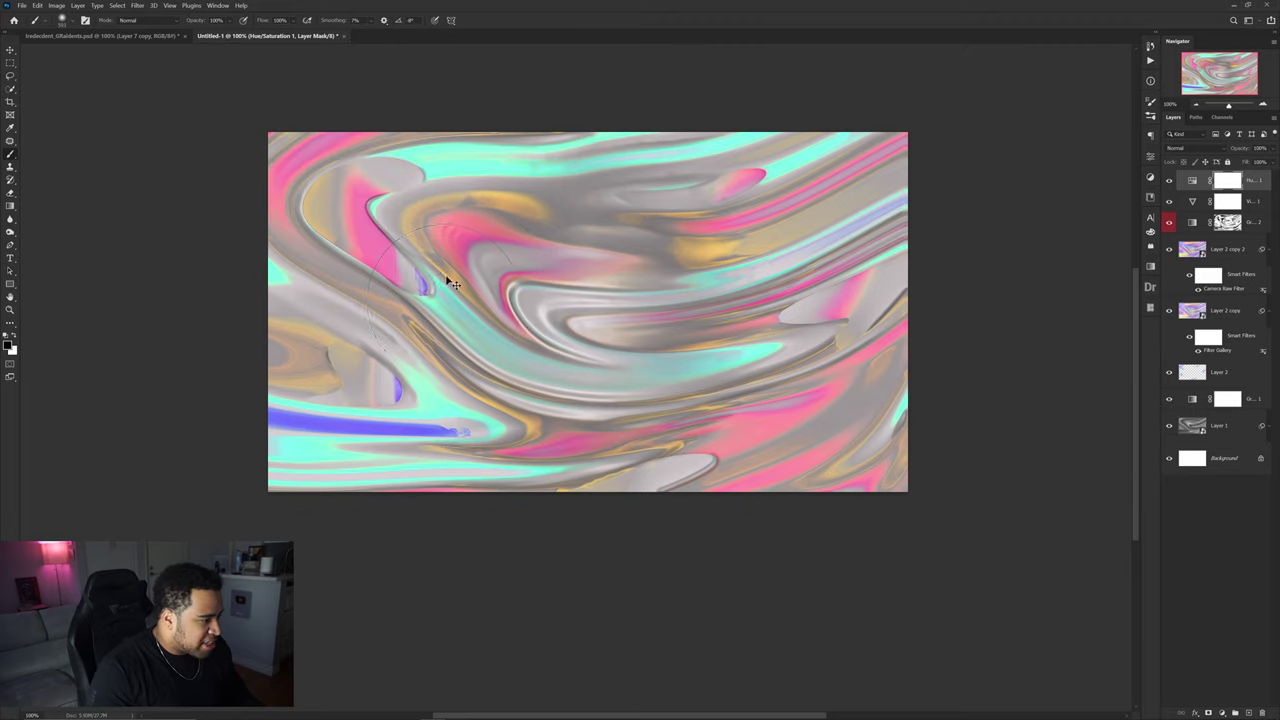
mouse_move(453, 284)
left_mouse_down()
mouse_move(428, 252)
mouse_move(580, 350)
mouse_move(653, 445)
mouse_move(733, 454)
mouse_move(821, 250)
mouse_move(762, 115)
mouse_move(785, 155)
left_mouse_up()
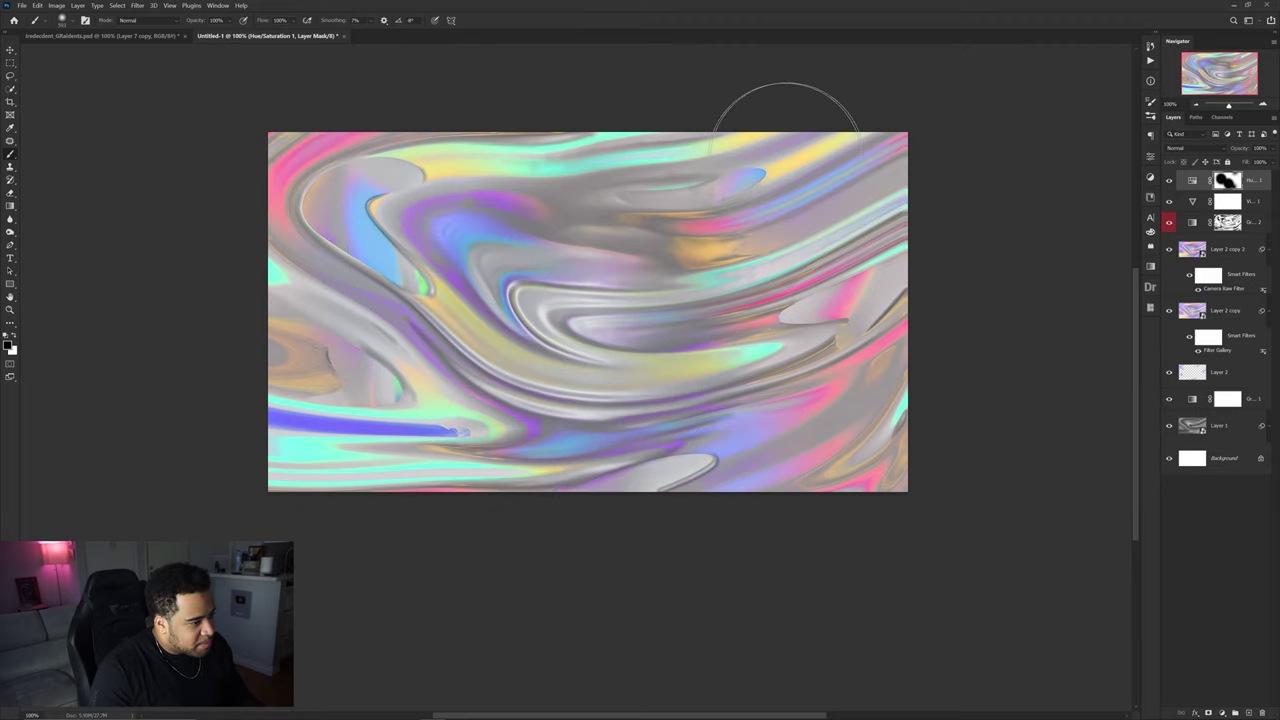
key("v")
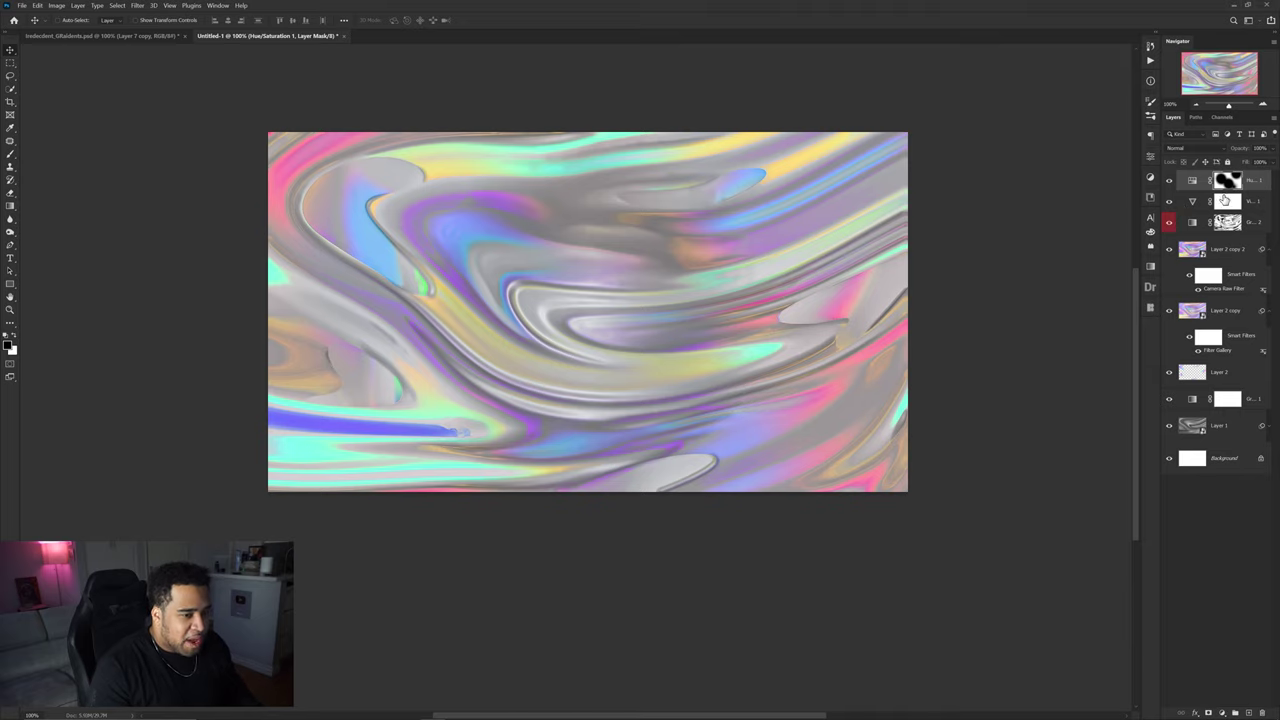
Step: Stamp all visible layers into a new layer above Hue/Saturation and convert it to a smart object
left_click(1256, 184)
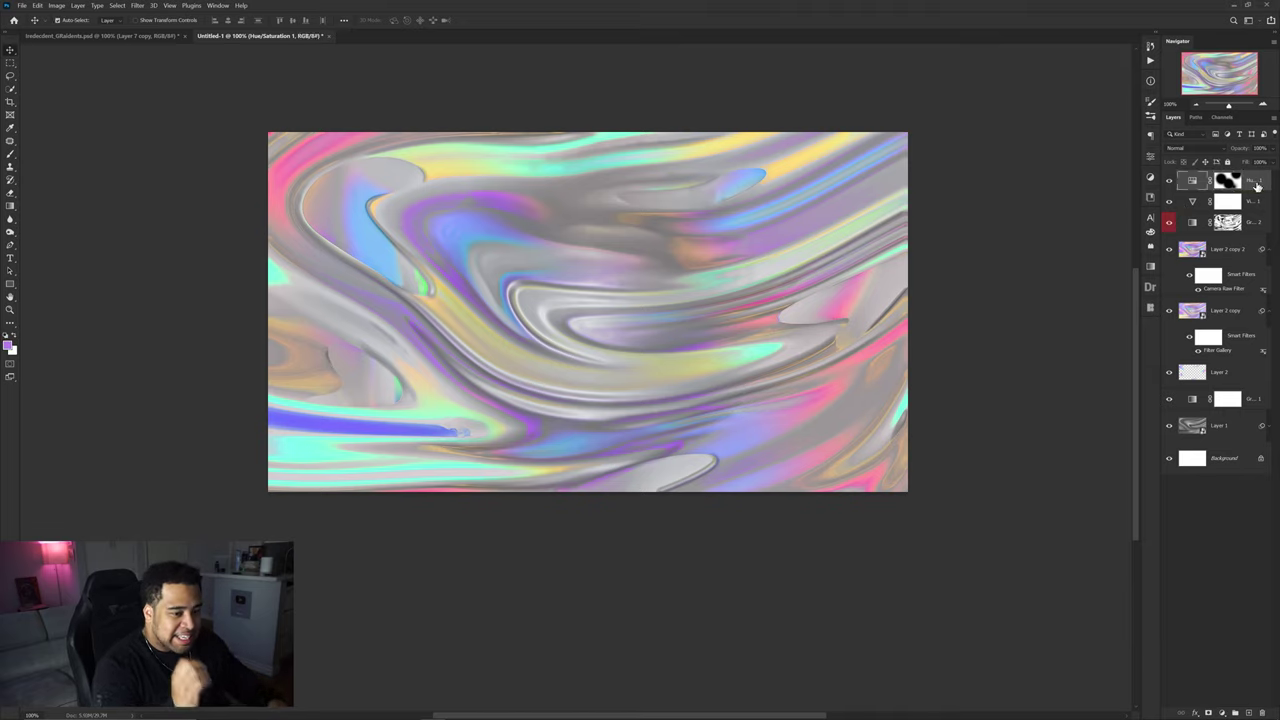
key("ctrl+shift+alt+e")
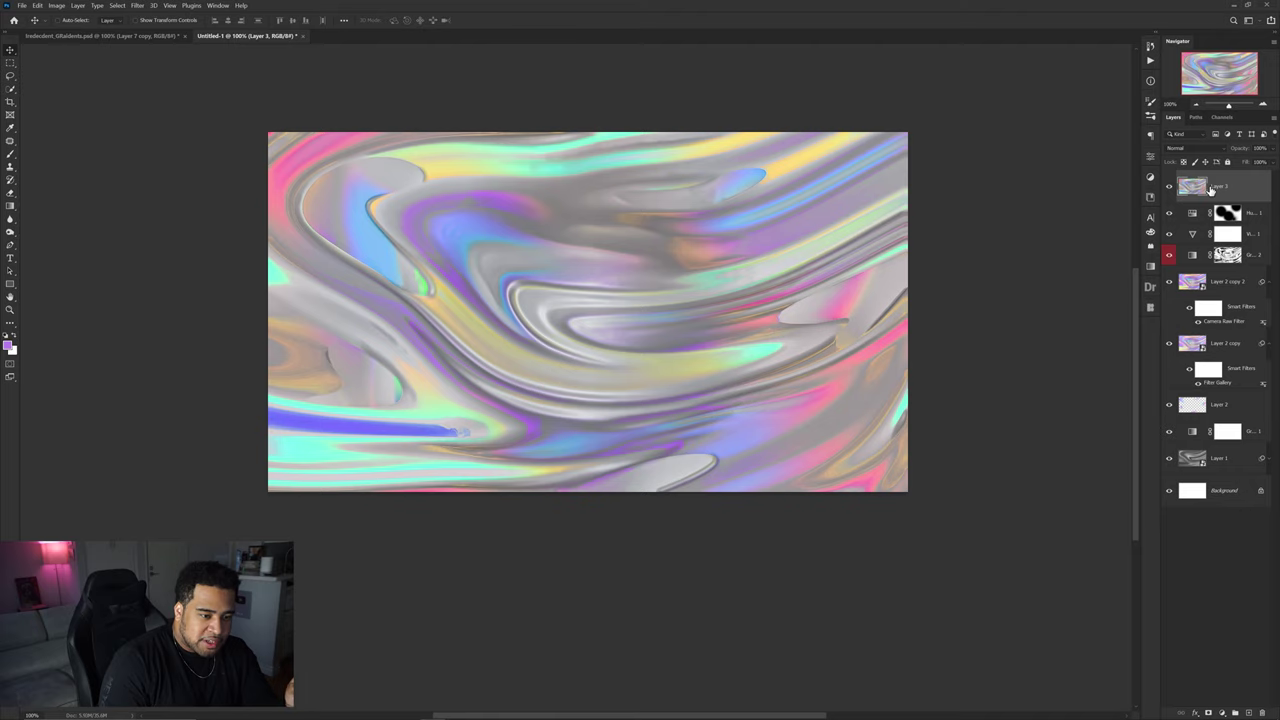
right_click(1224, 187)
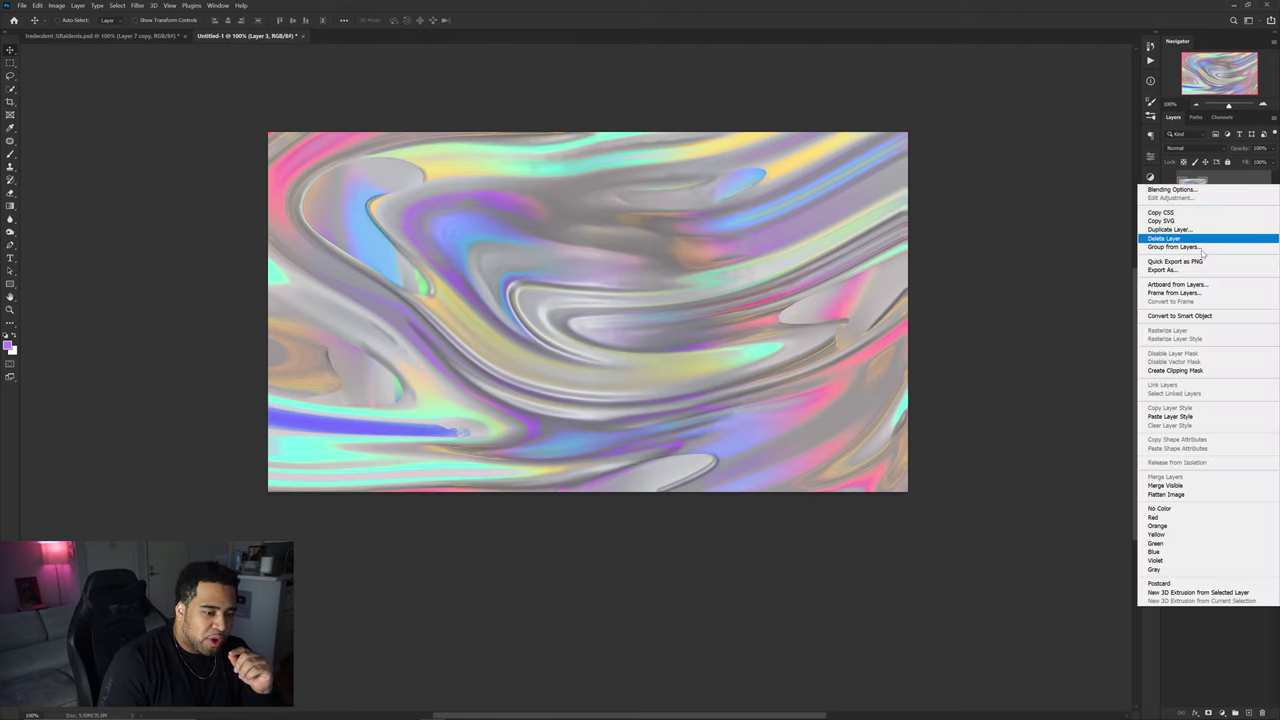
left_click(1187, 316)
Step: Open the Camera Raw Filter on Layer 3 and set Noise Reduction to 100 and Sharpening to 46
left_click(138, 6)
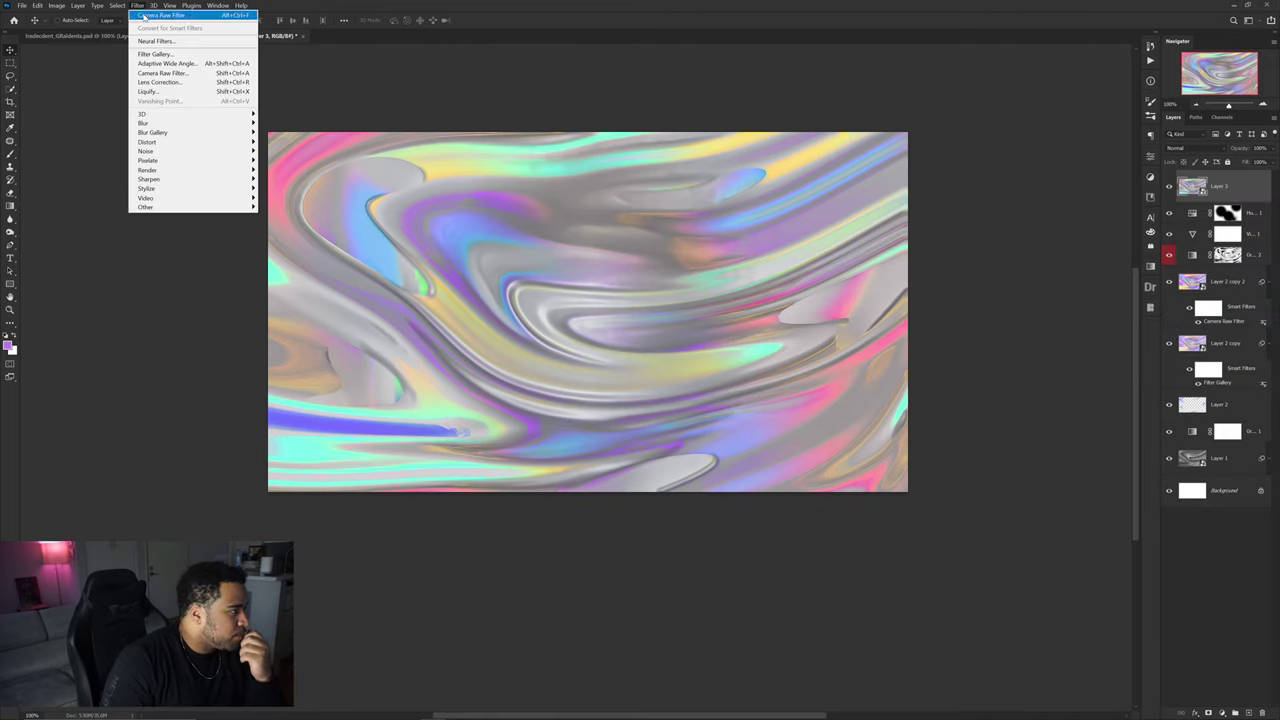
left_click(153, 75)
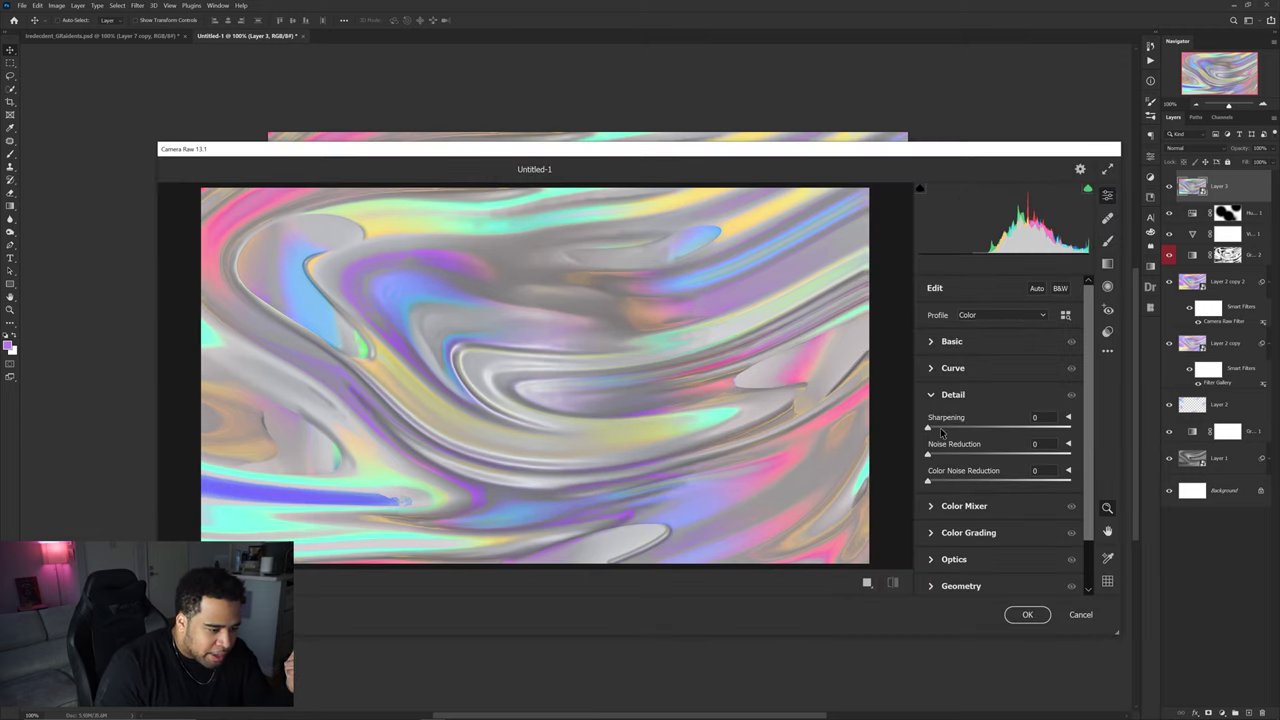
left_click_drag(943, 452, 1101, 447)
left_click(444, 383)
left_click_drag(927, 427, 972, 428)
left_click_drag(777, 420, 691, 419)
key("space")
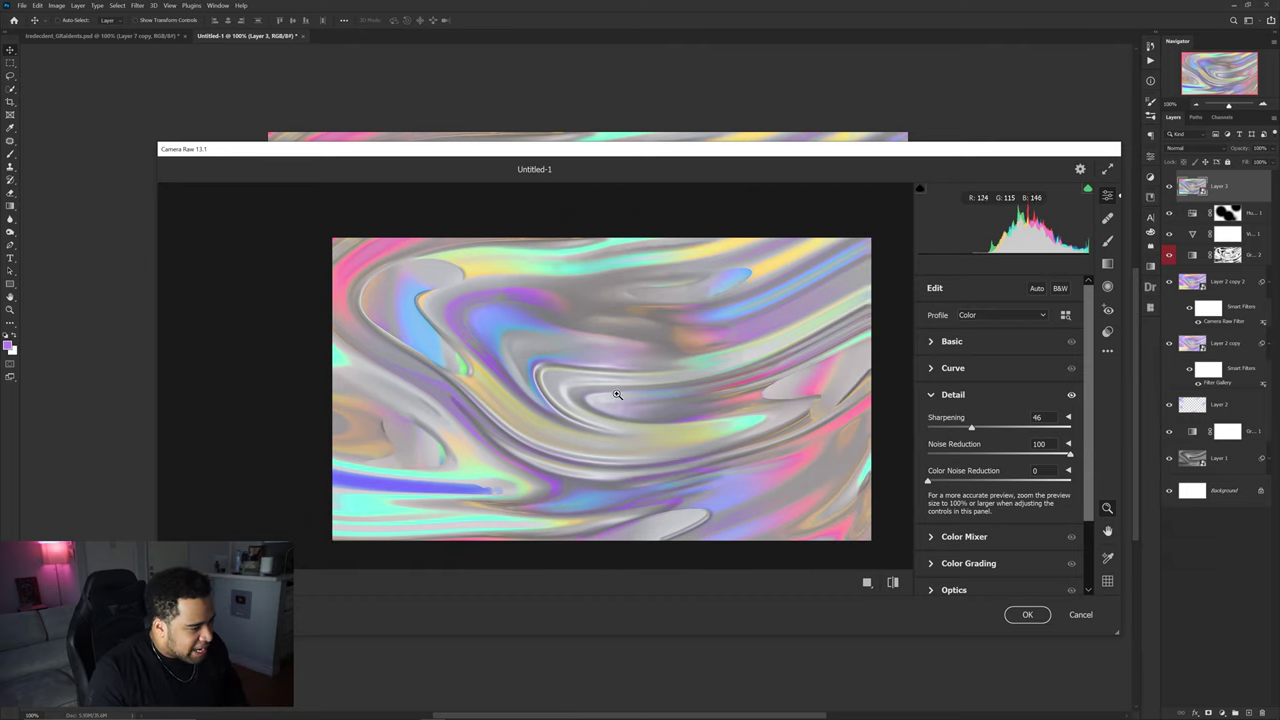
scroll(413, 309, "up", 1)
scroll(575, 368, "down", 1)
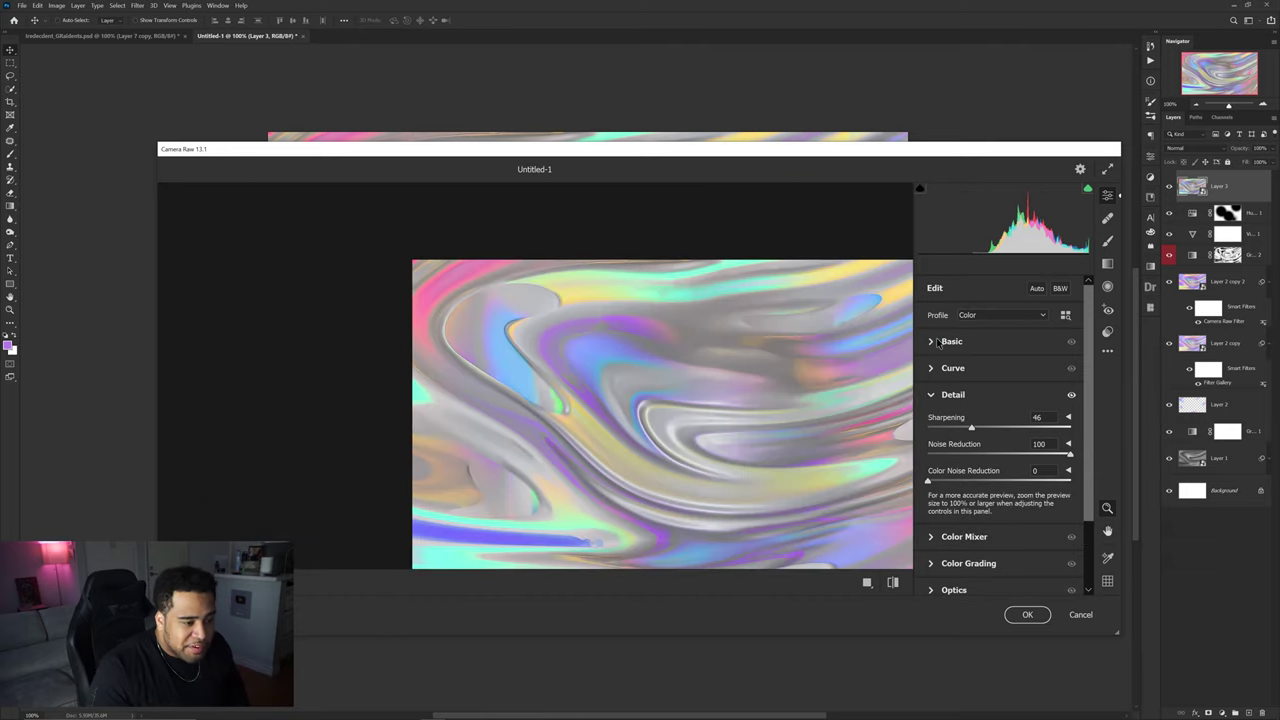
Step: Try Texture +72 and Clarity -22 in the Camera Raw basic adjustments and reset both
left_click(938, 342)
scroll(997, 453, "down", 1)
left_click_drag(996, 494, 1007, 492)
scroll(688, 411, "up", 3)
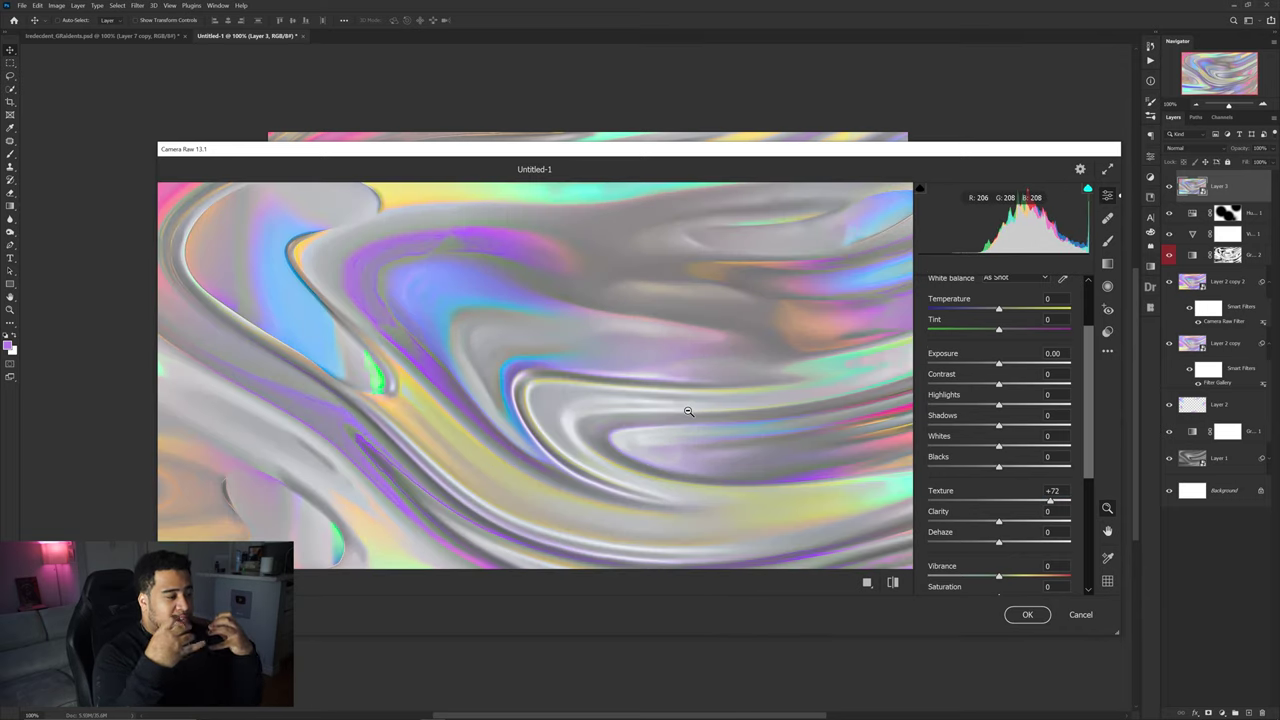
left_click_drag(688, 411, 520, 405)
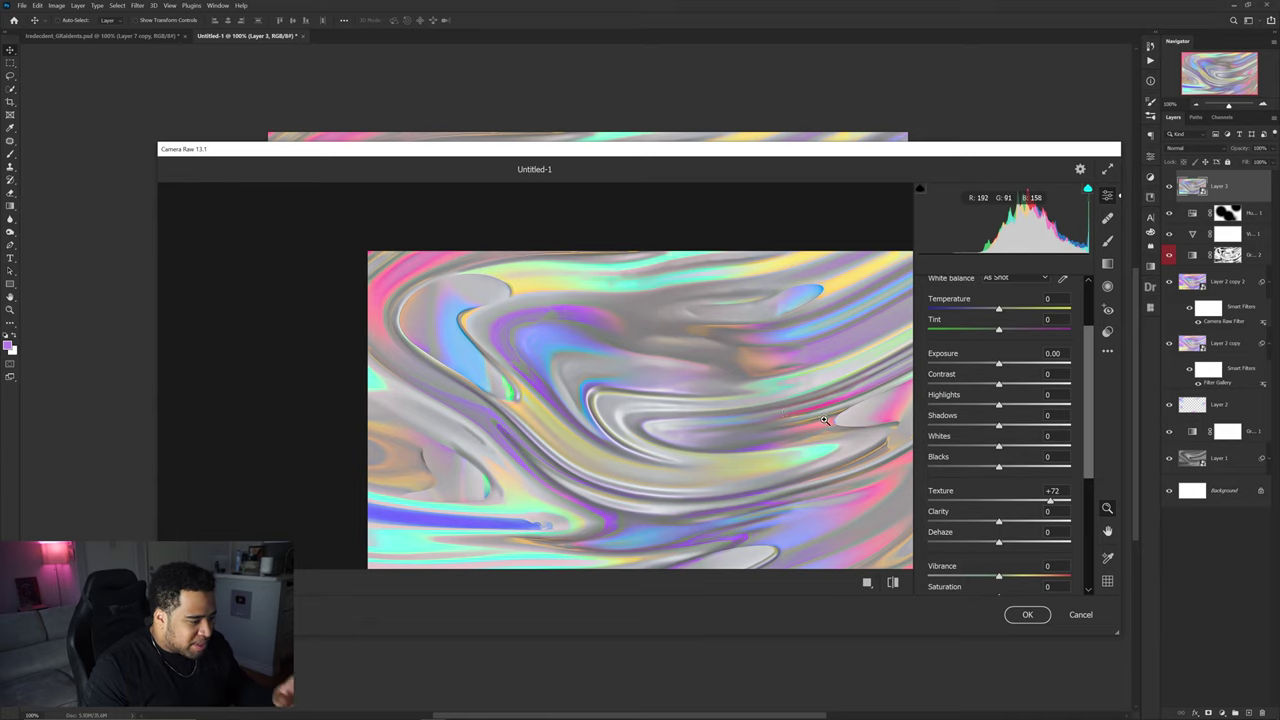
left_click(996, 500)
key("ctrl+z")
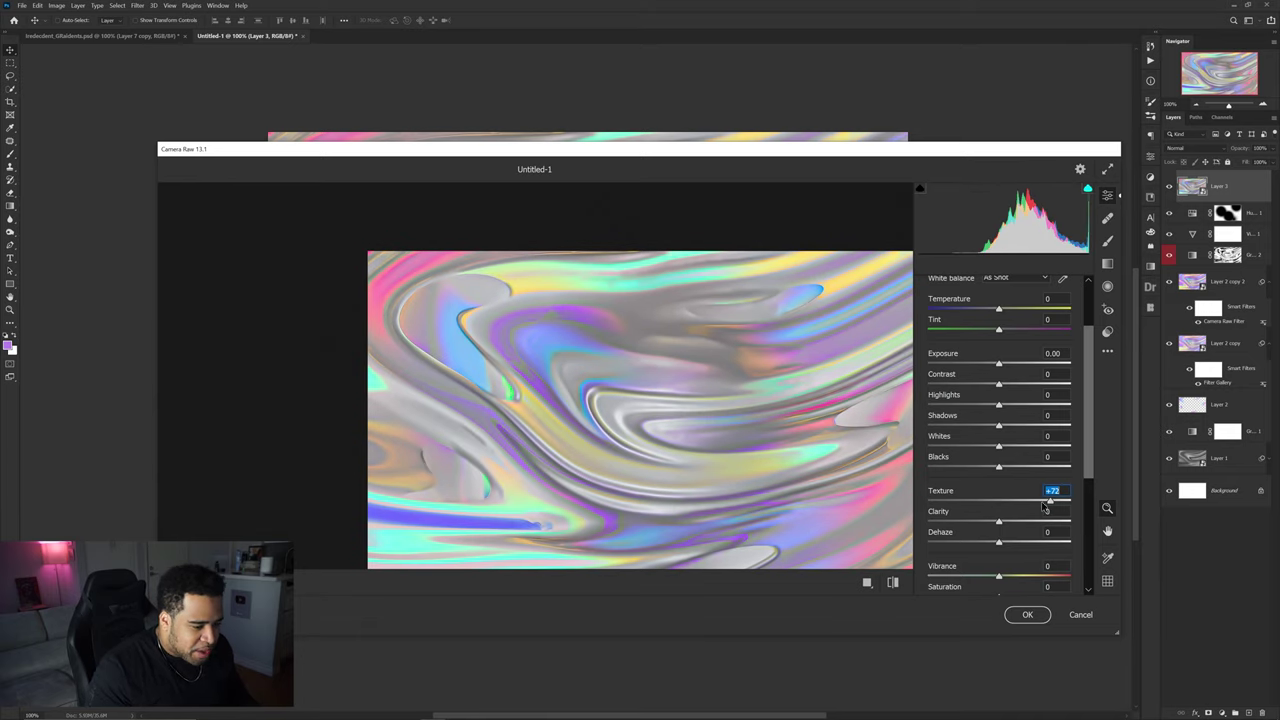
double_click(1047, 500)
left_click_drag(998, 521, 975, 521)
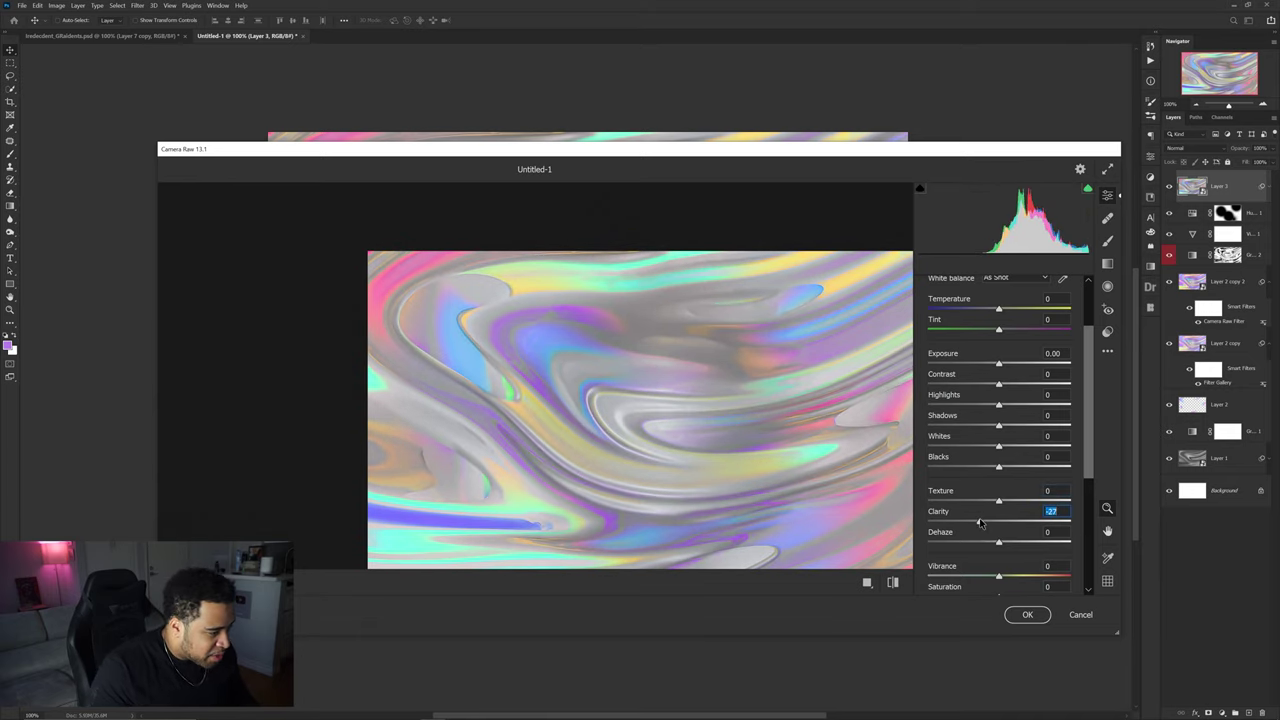
scroll(957, 383, "up", 2)
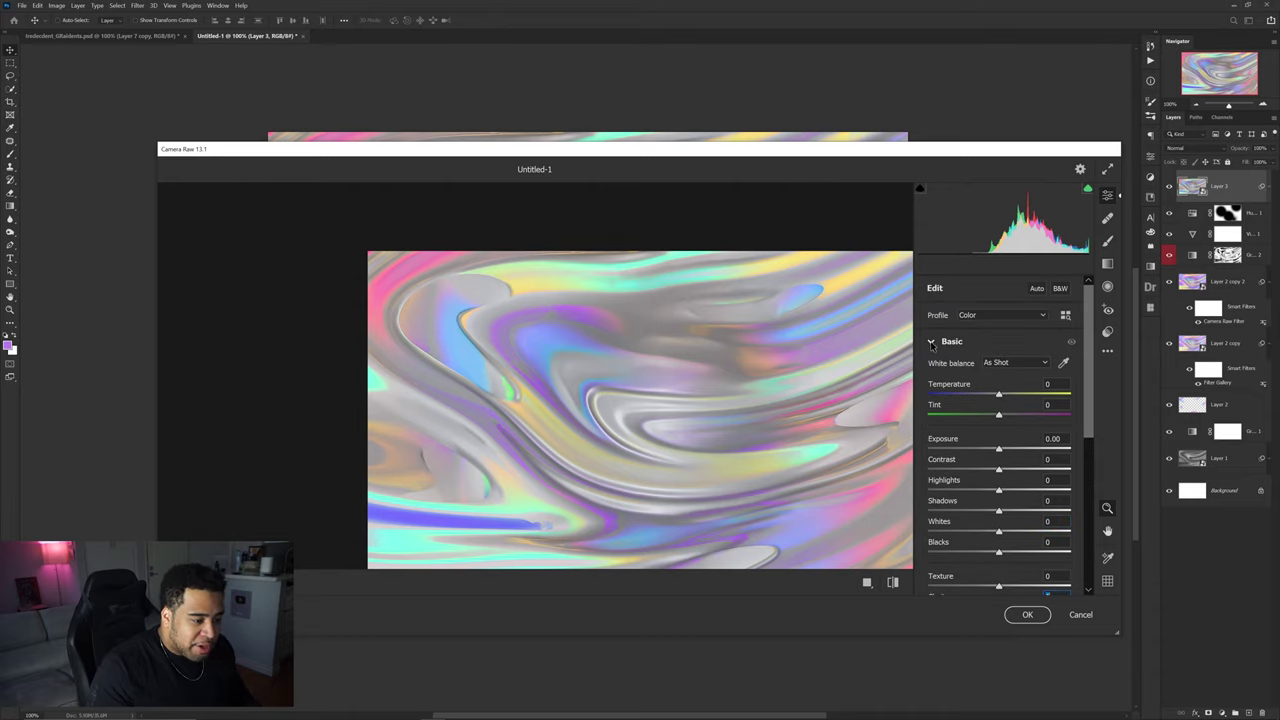
left_click(931, 342)
Step: Set Color Noise Reduction to 20 and apply the Camera Raw filter to Layer 3
left_click(952, 395)
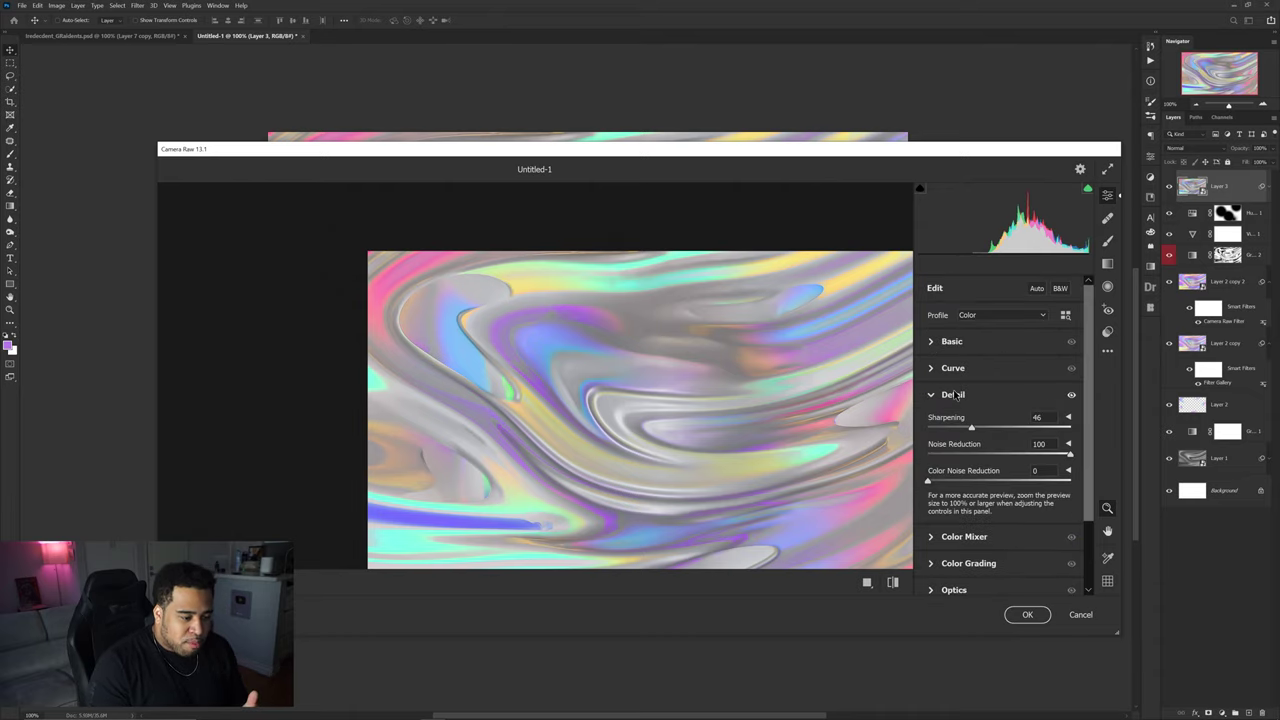
left_click(956, 482)
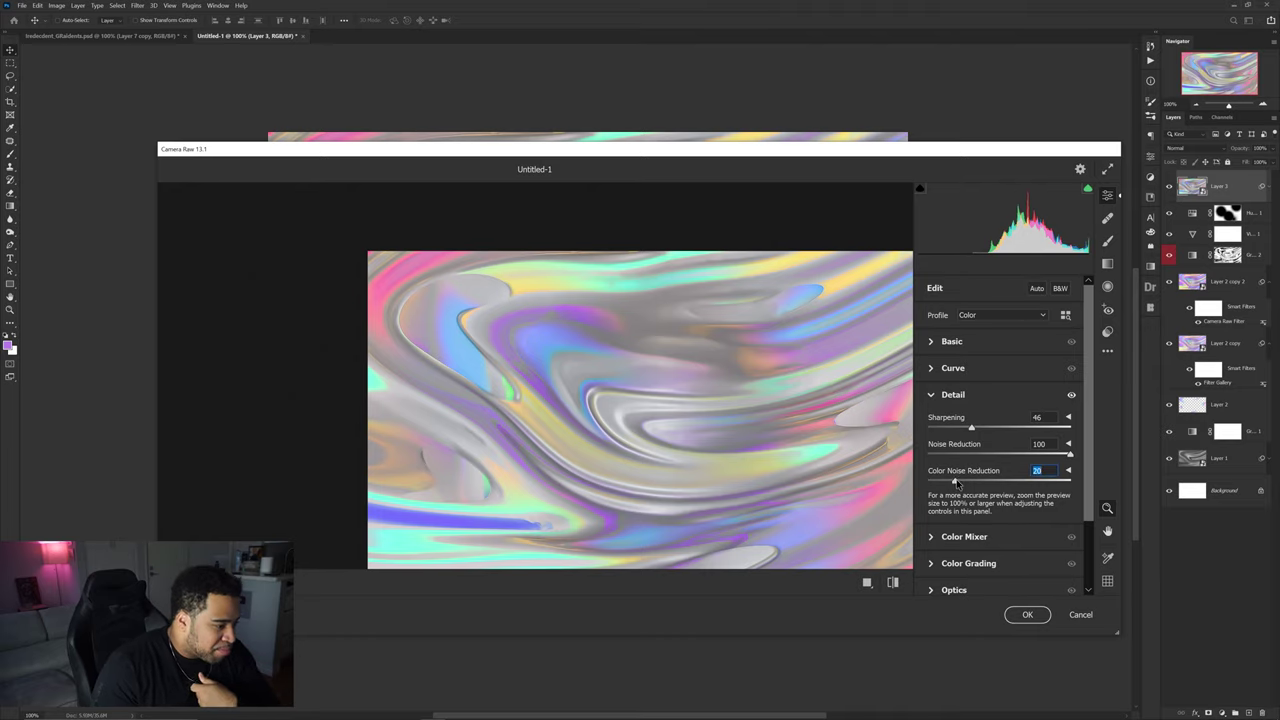
left_click(1040, 614)
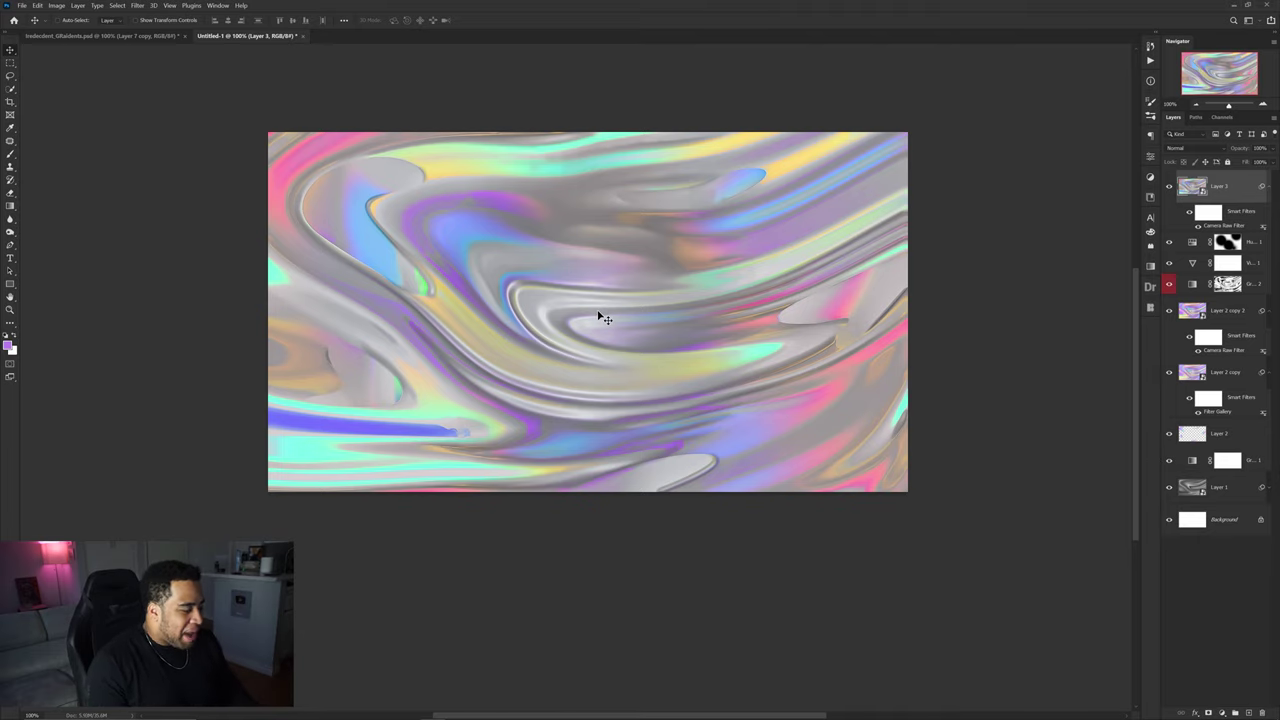
Step: Hide Layer 3, the upper adjustment layers and both Layer 2 copies in stages to compare the artwork without them
left_click_drag(600, 316, 743, 364)
scroll(704, 338, "up", 1)
scroll(708, 346, "down", 1)
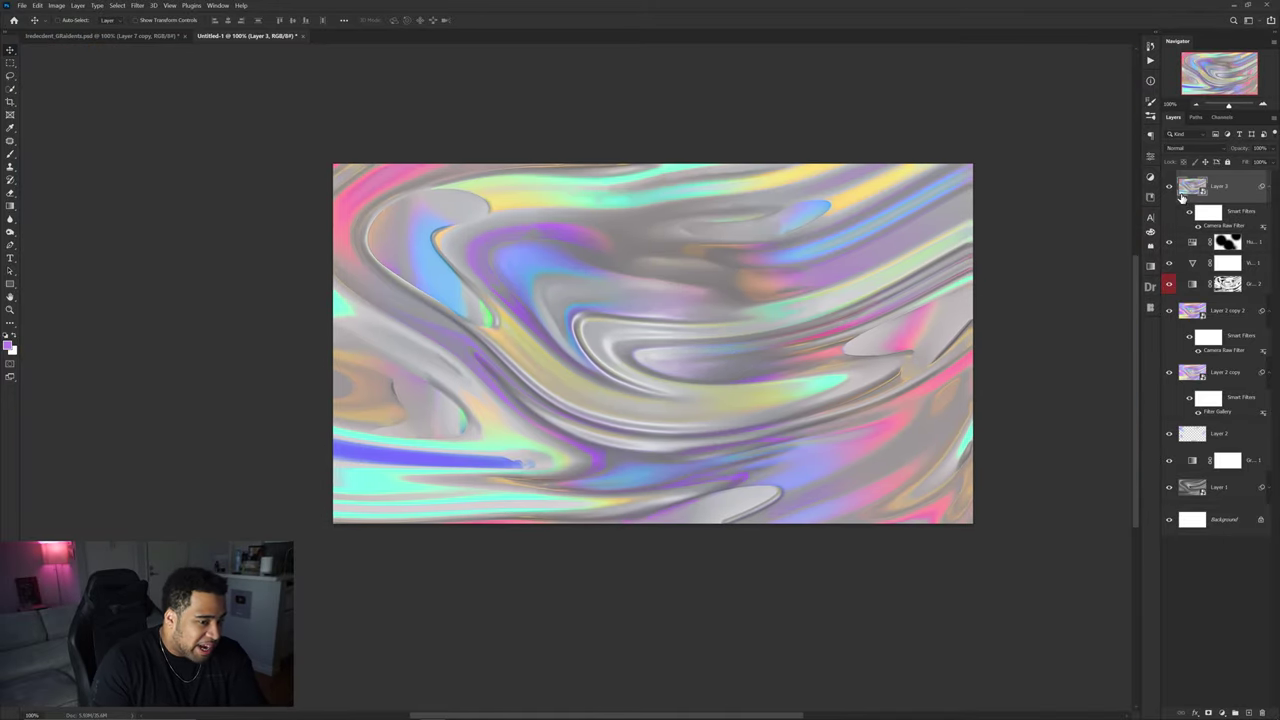
left_click(1168, 285)
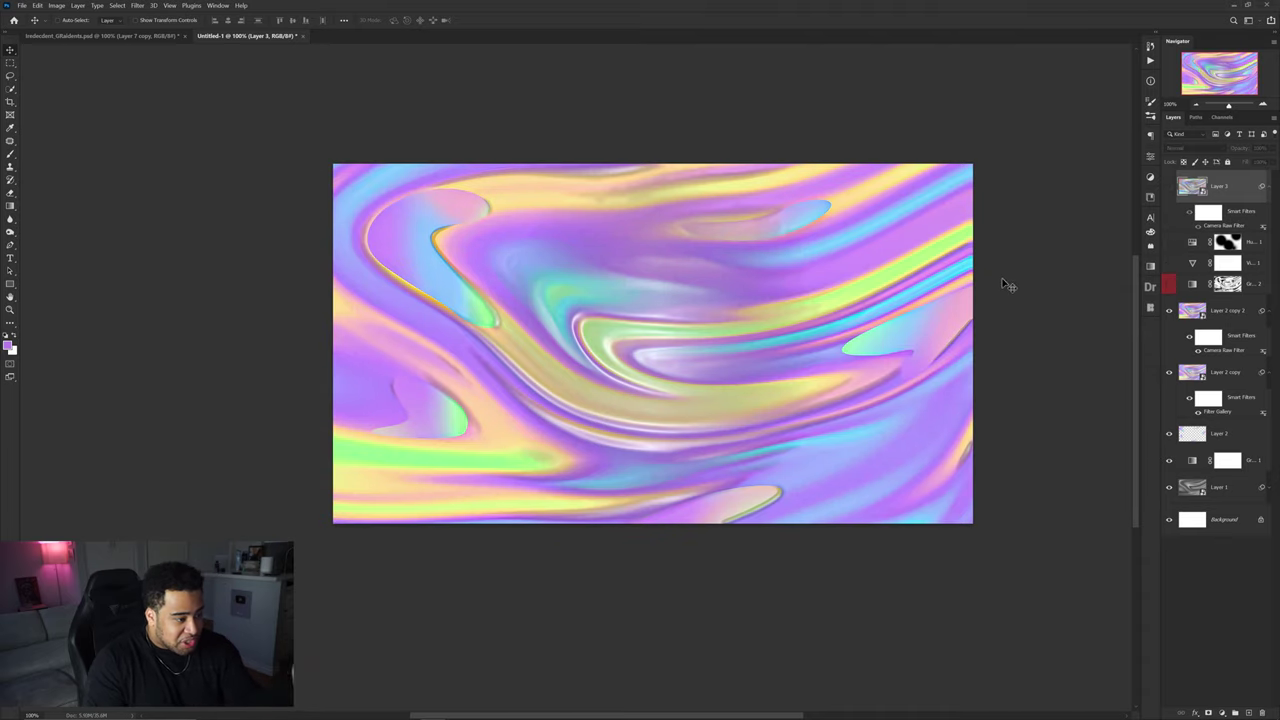
left_click(1197, 352)
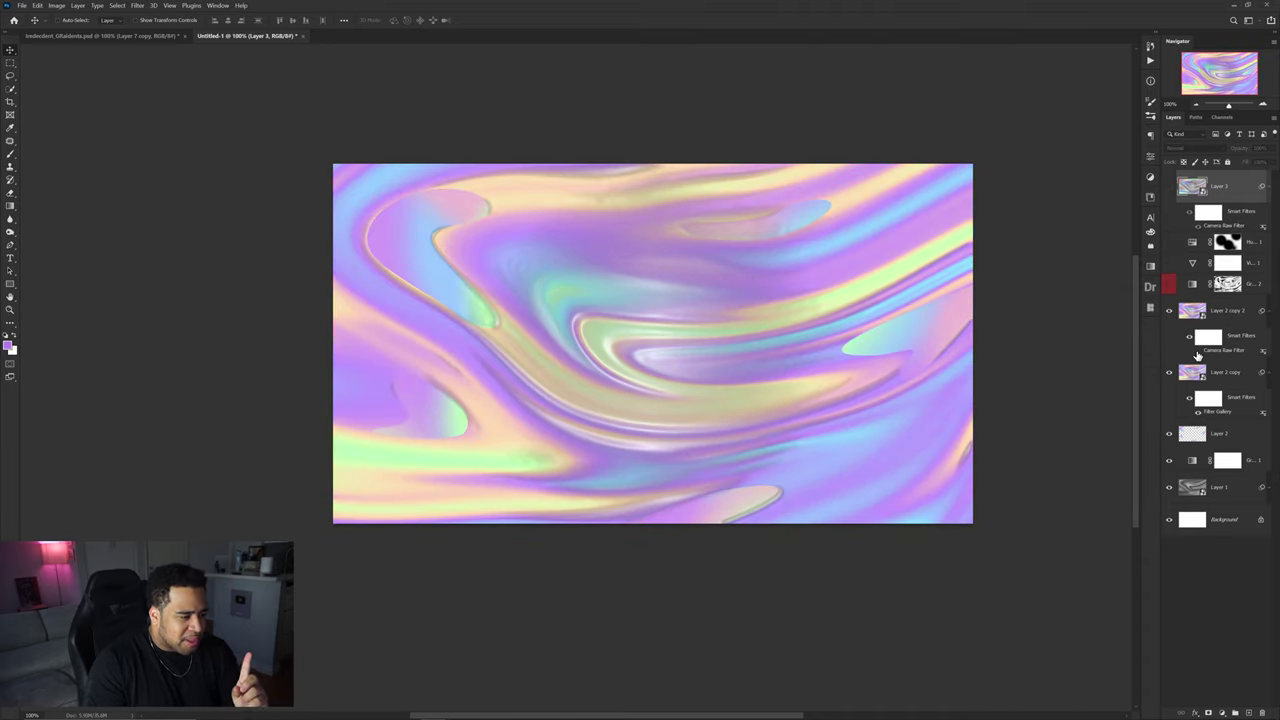
left_click(1168, 310)
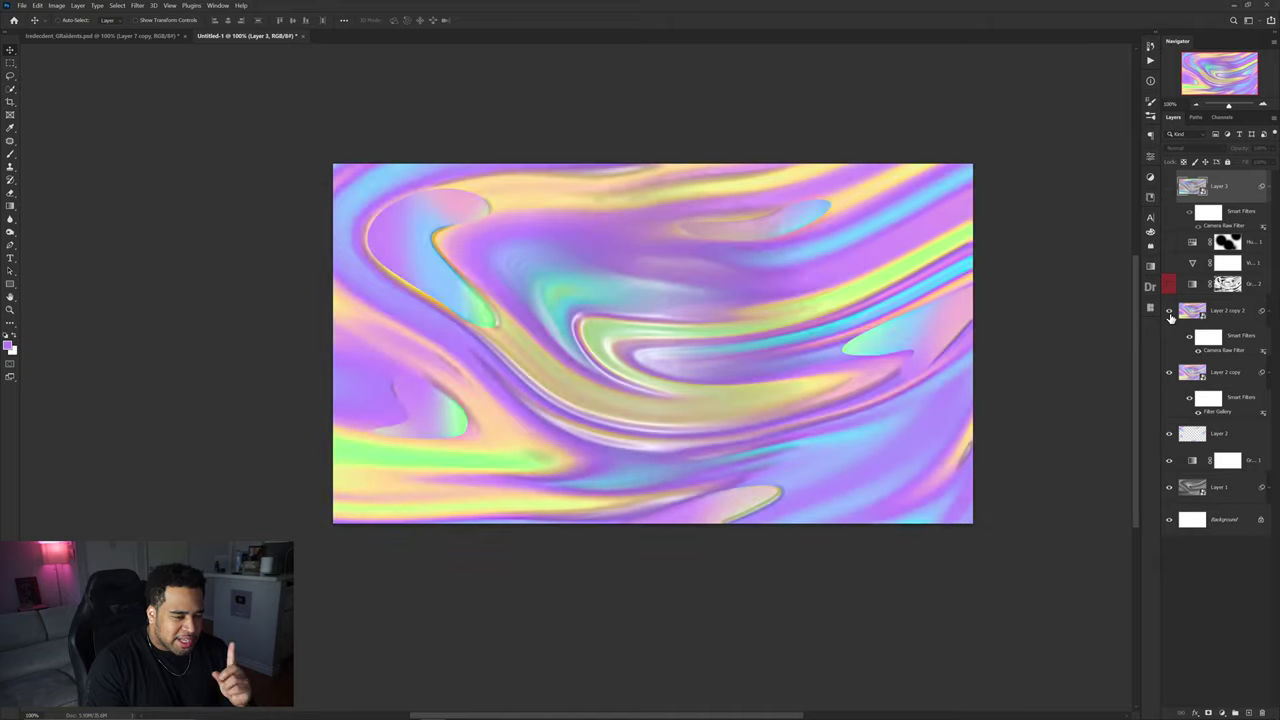
left_click(1168, 372)
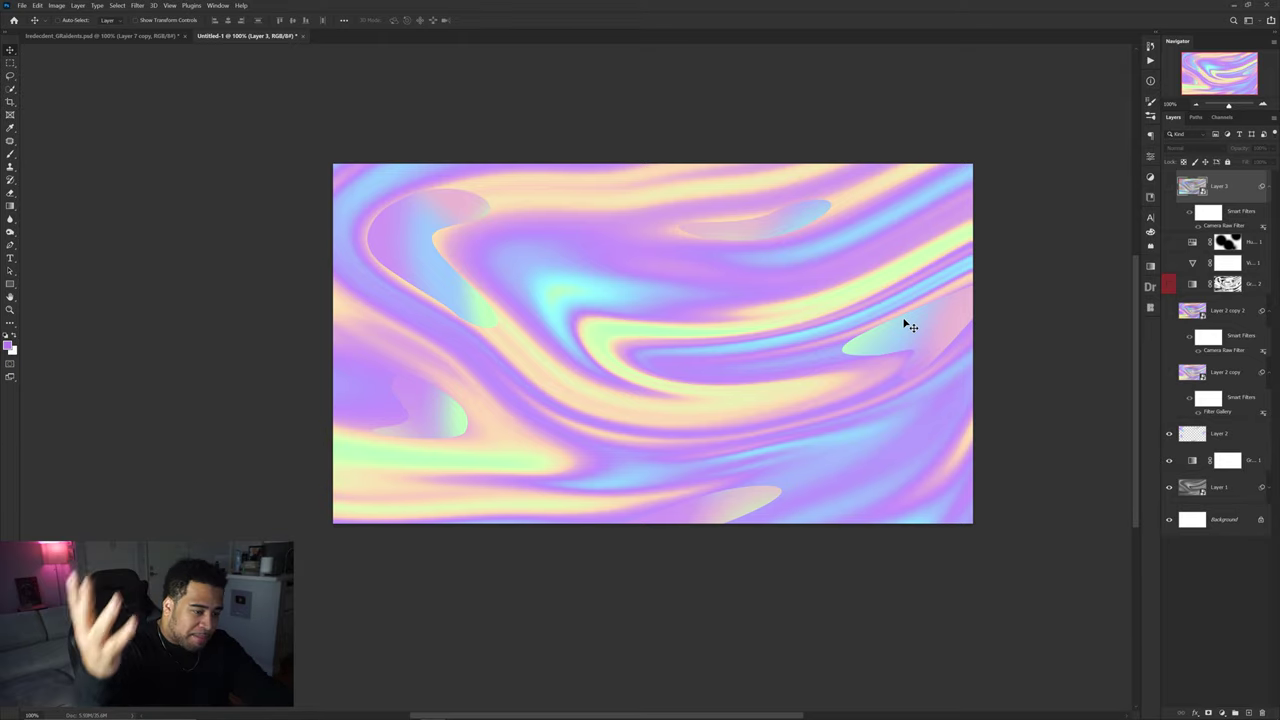
Step: Show Layer 2 copy, Layer 2 copy 2 and the gradient map, Vibrance and Hue/Saturation layers in turn to review each stage
left_click(1169, 375)
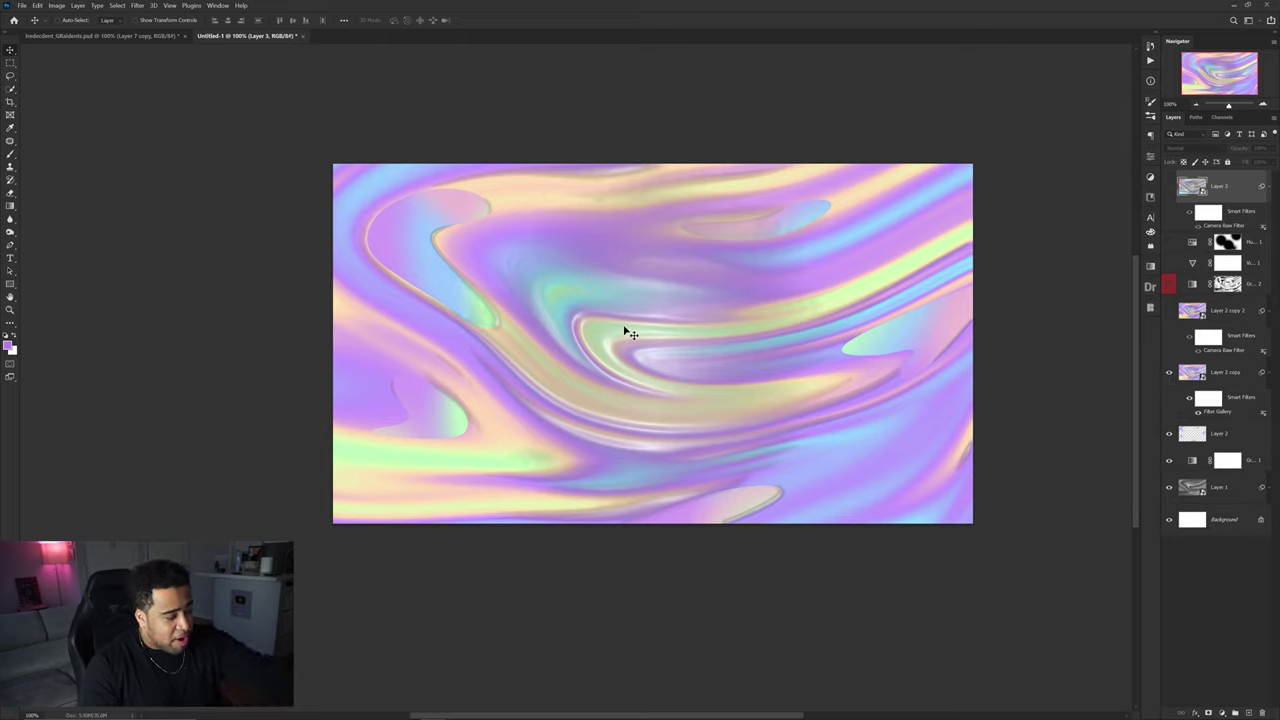
left_click(1167, 311)
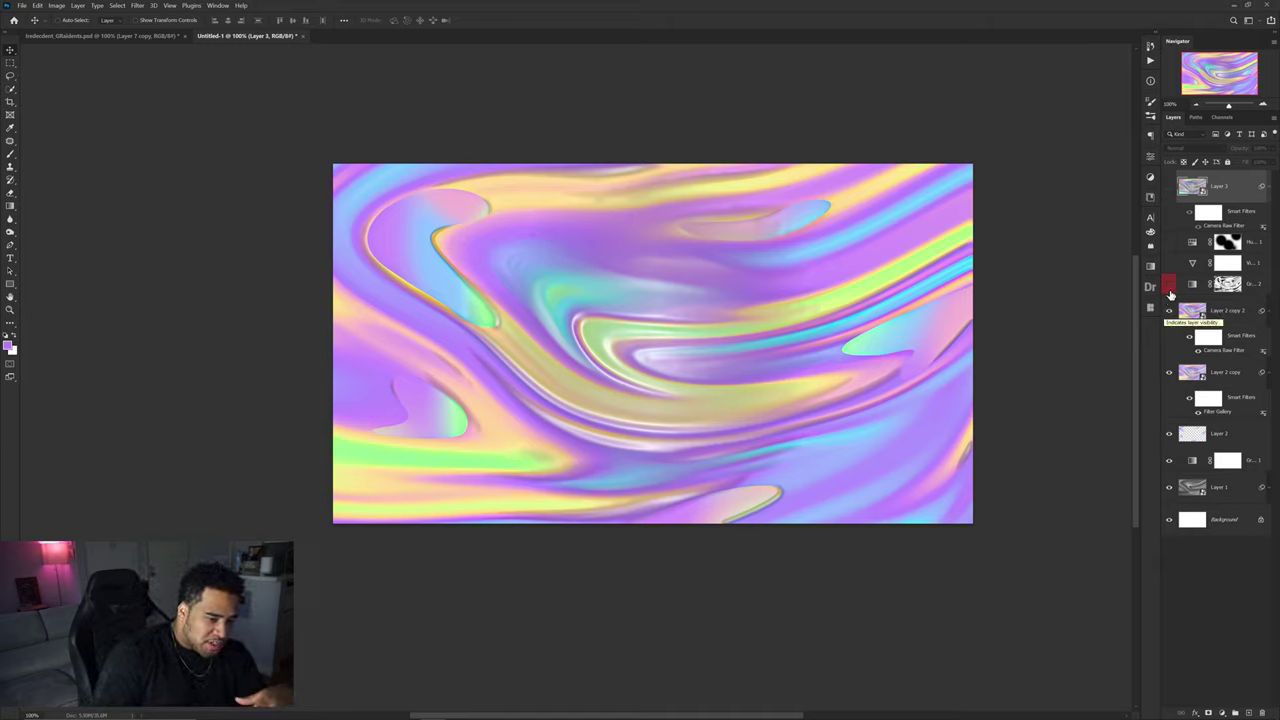
left_click(1170, 287)
left_click(1170, 243)
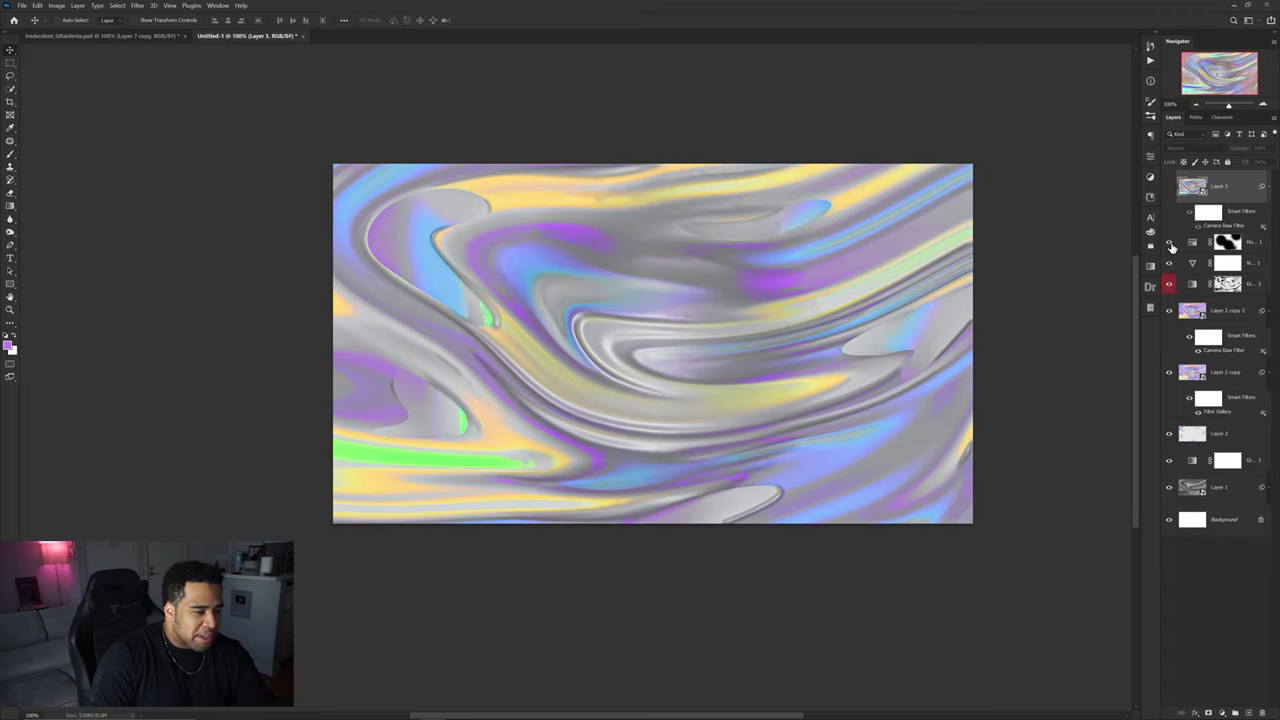